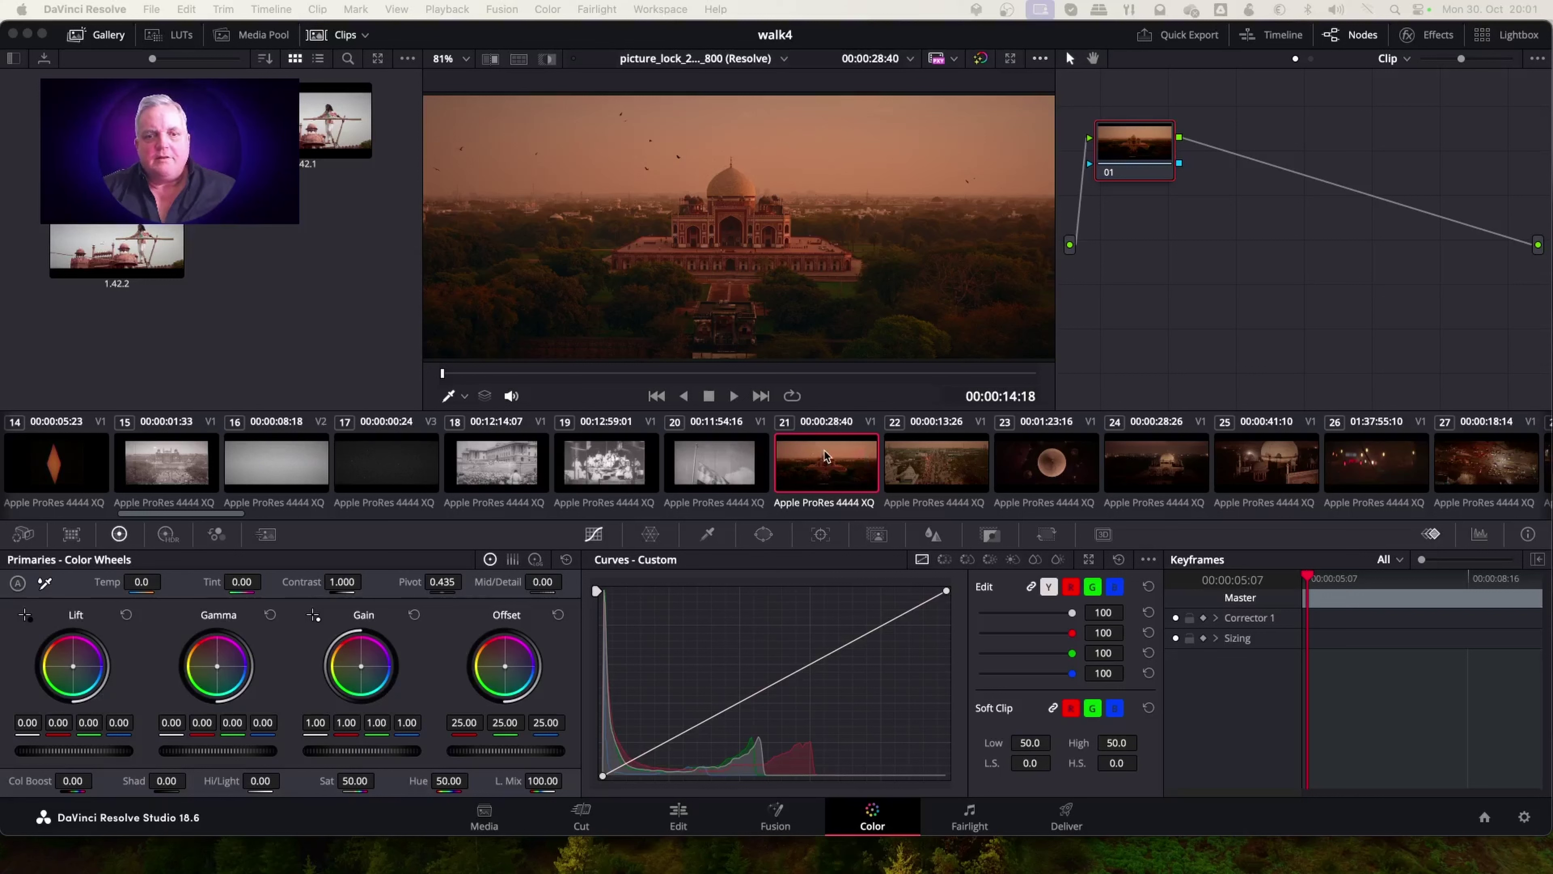
- Show the RGB parade and set Gain to 1.26/1.10/1.28/1.56 for brighter, pinker highlights
left_click(1486, 535)
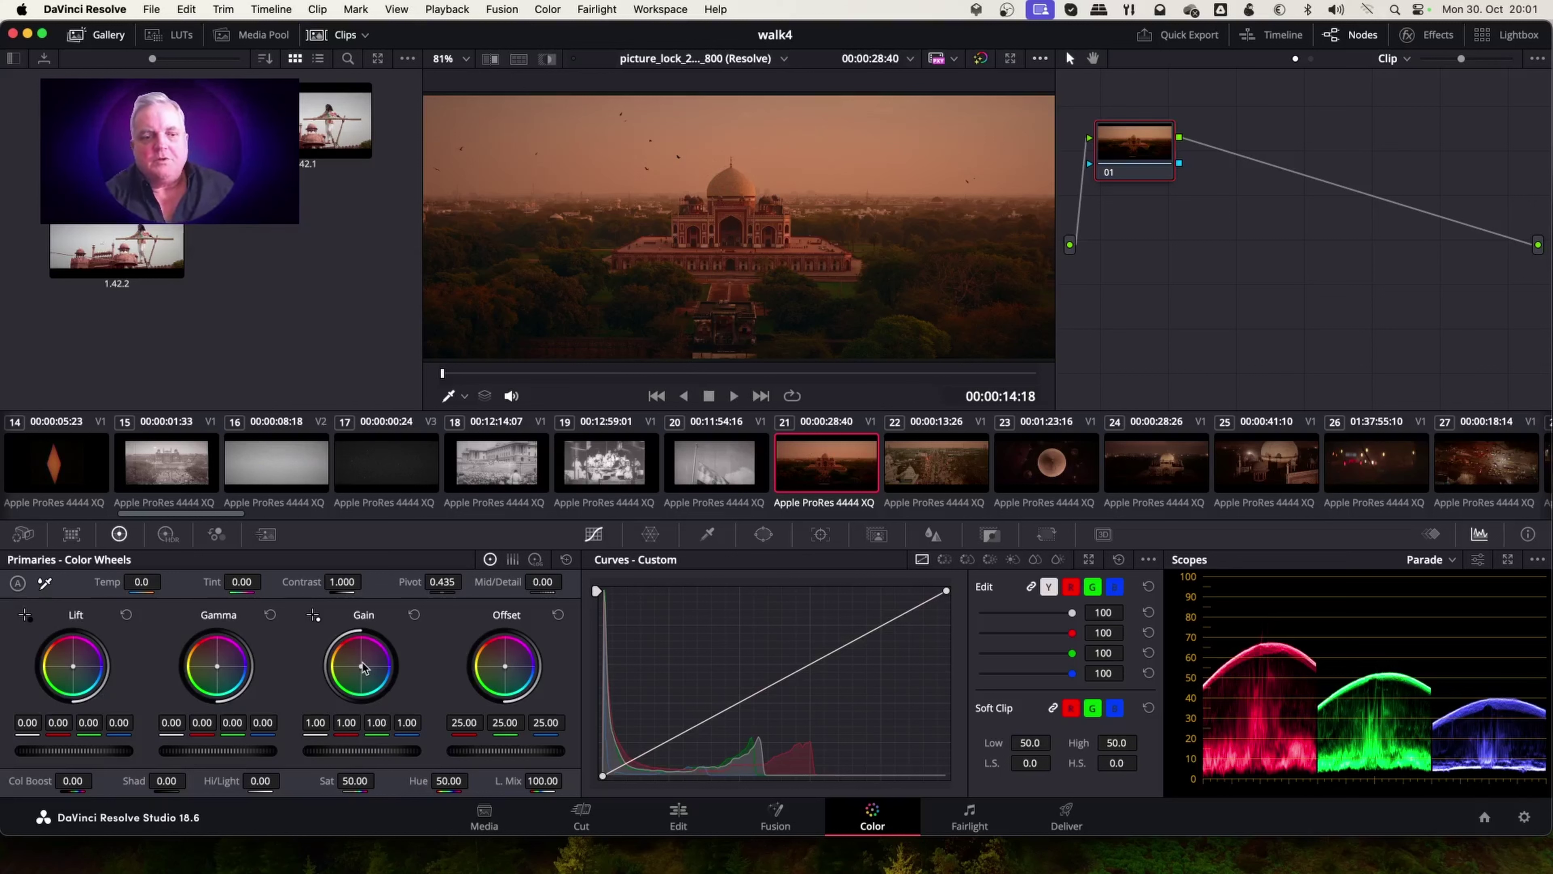
left_click_drag(363, 667, 363, 667)
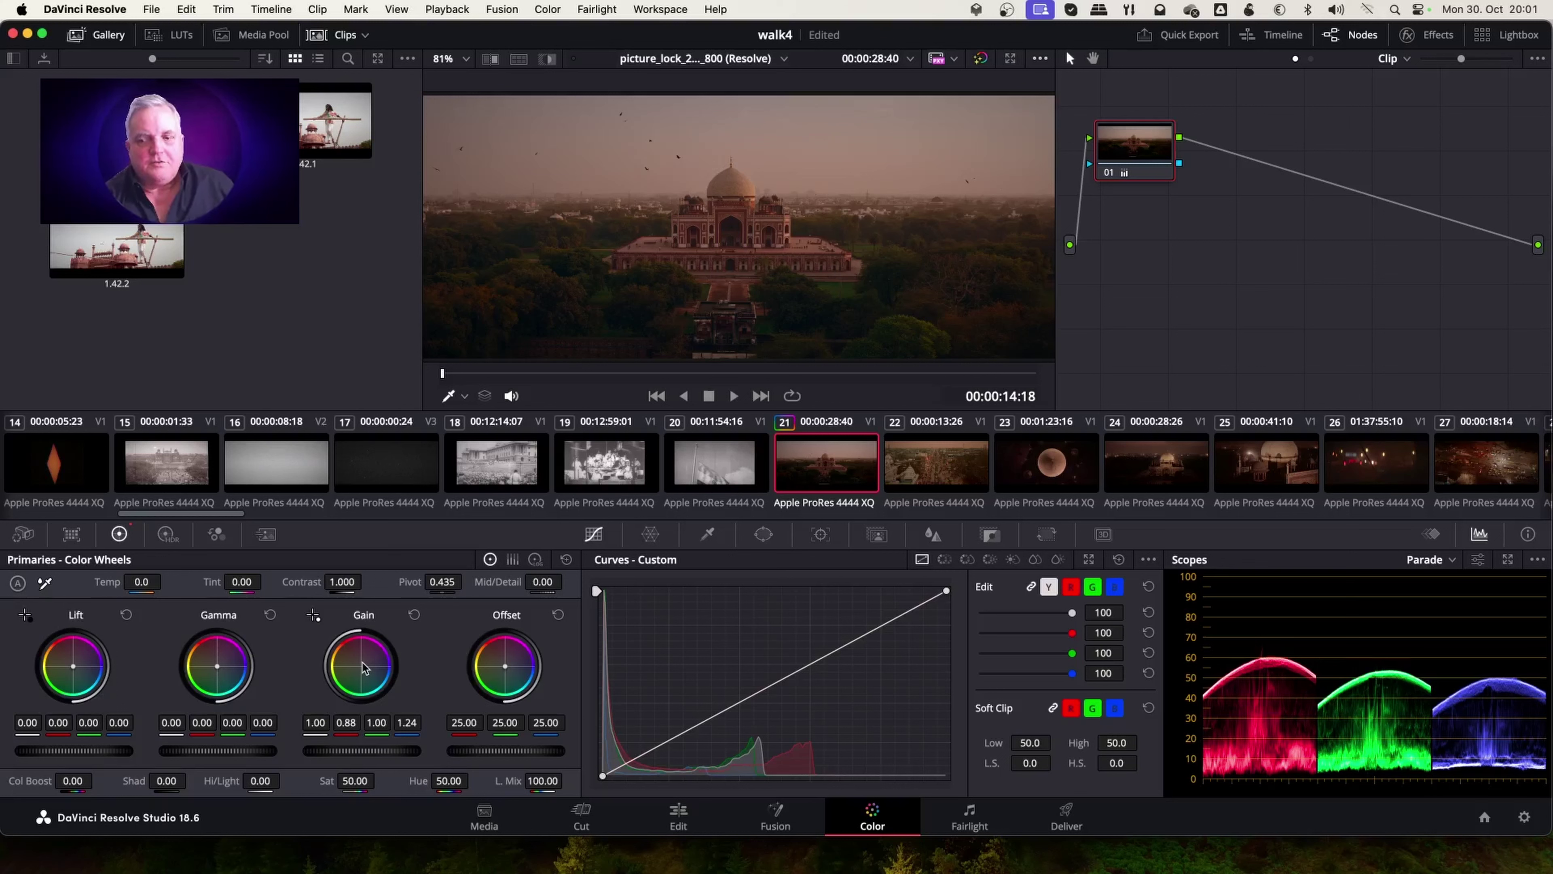
left_click_drag(363, 667, 363, 667)
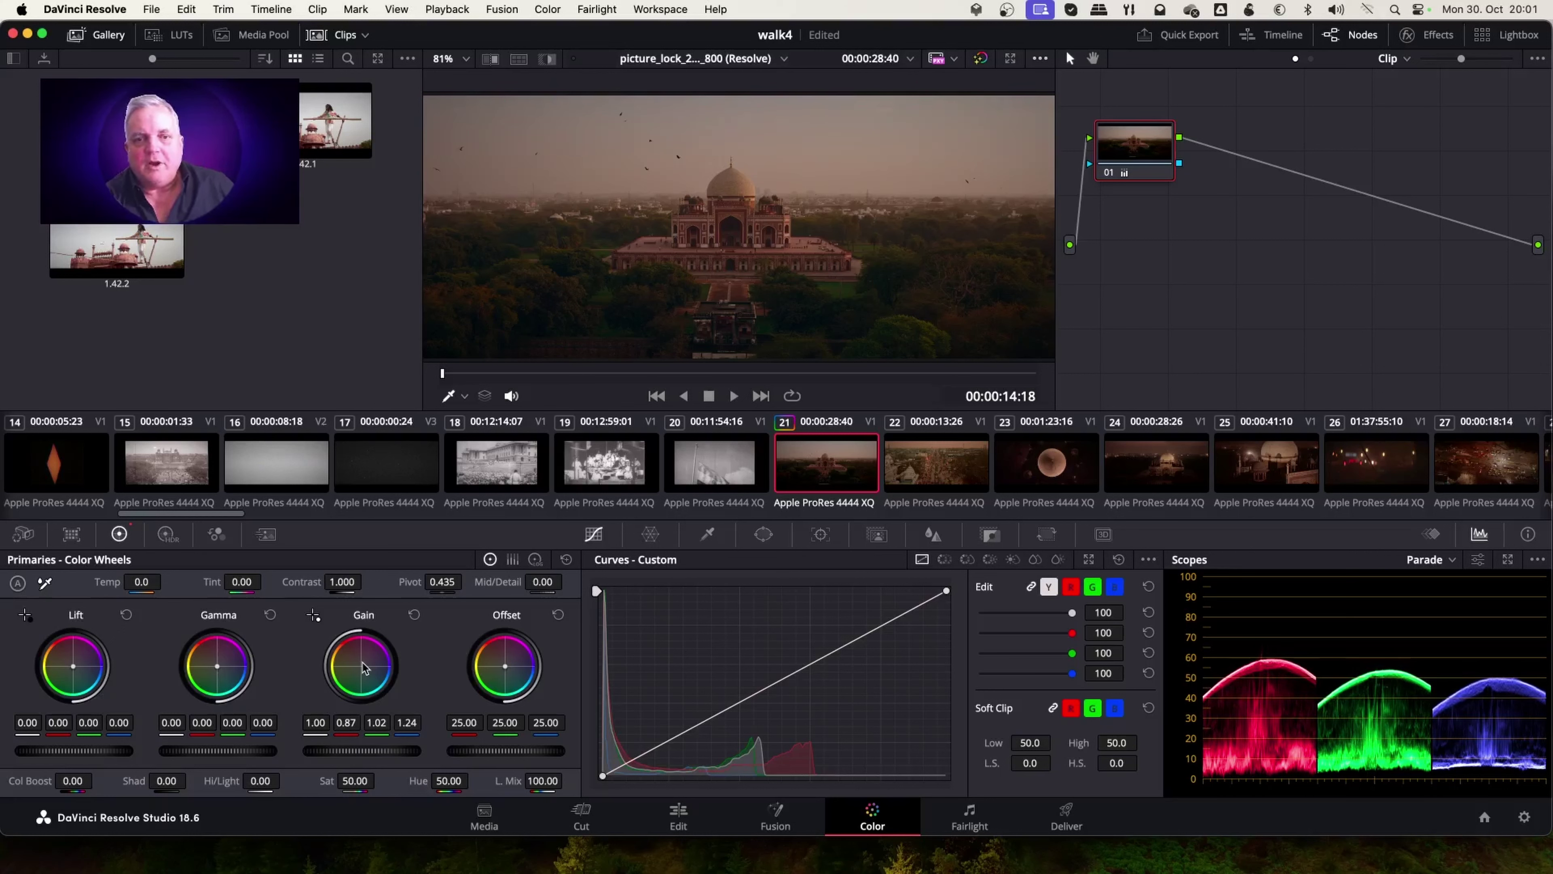
left_click_drag(363, 667, 363, 667)
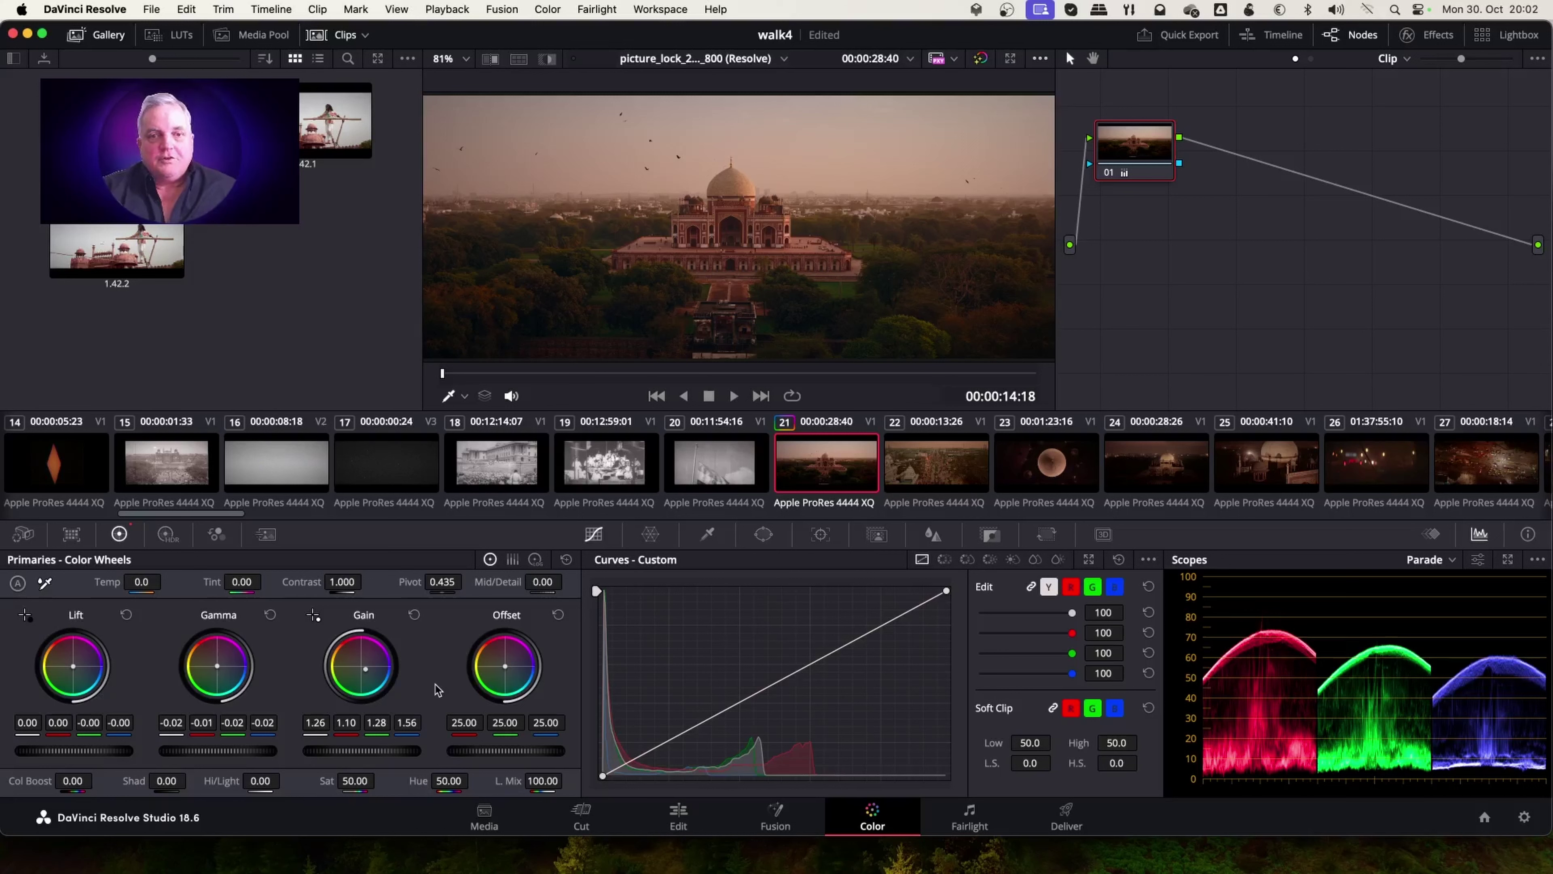
- Loop the temple clip, play it through, and stop to inspect the frame
left_click(792, 395)
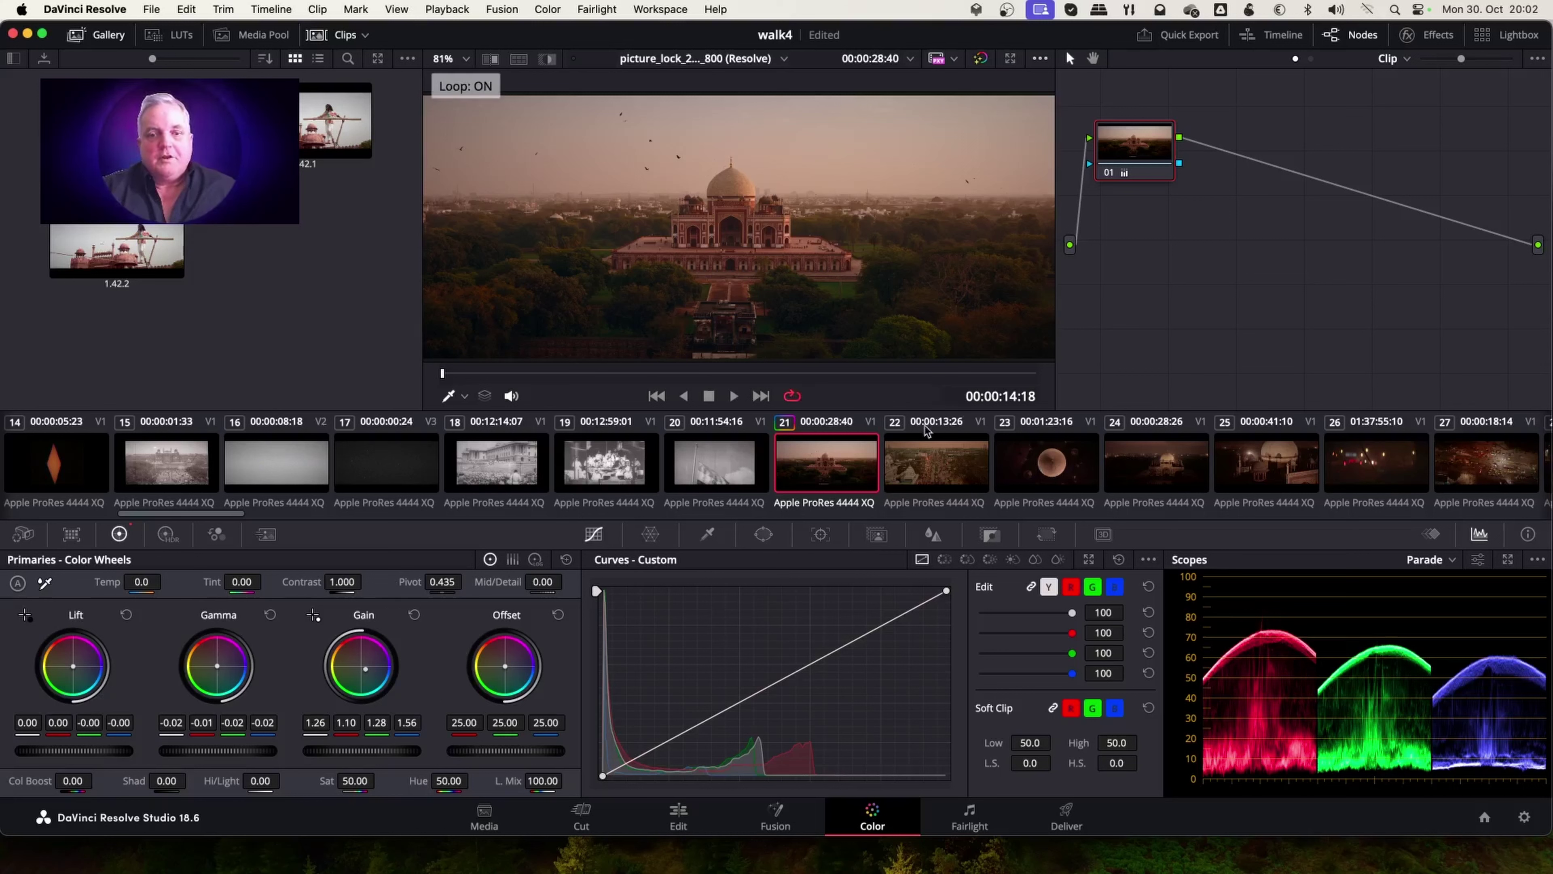
key("space")
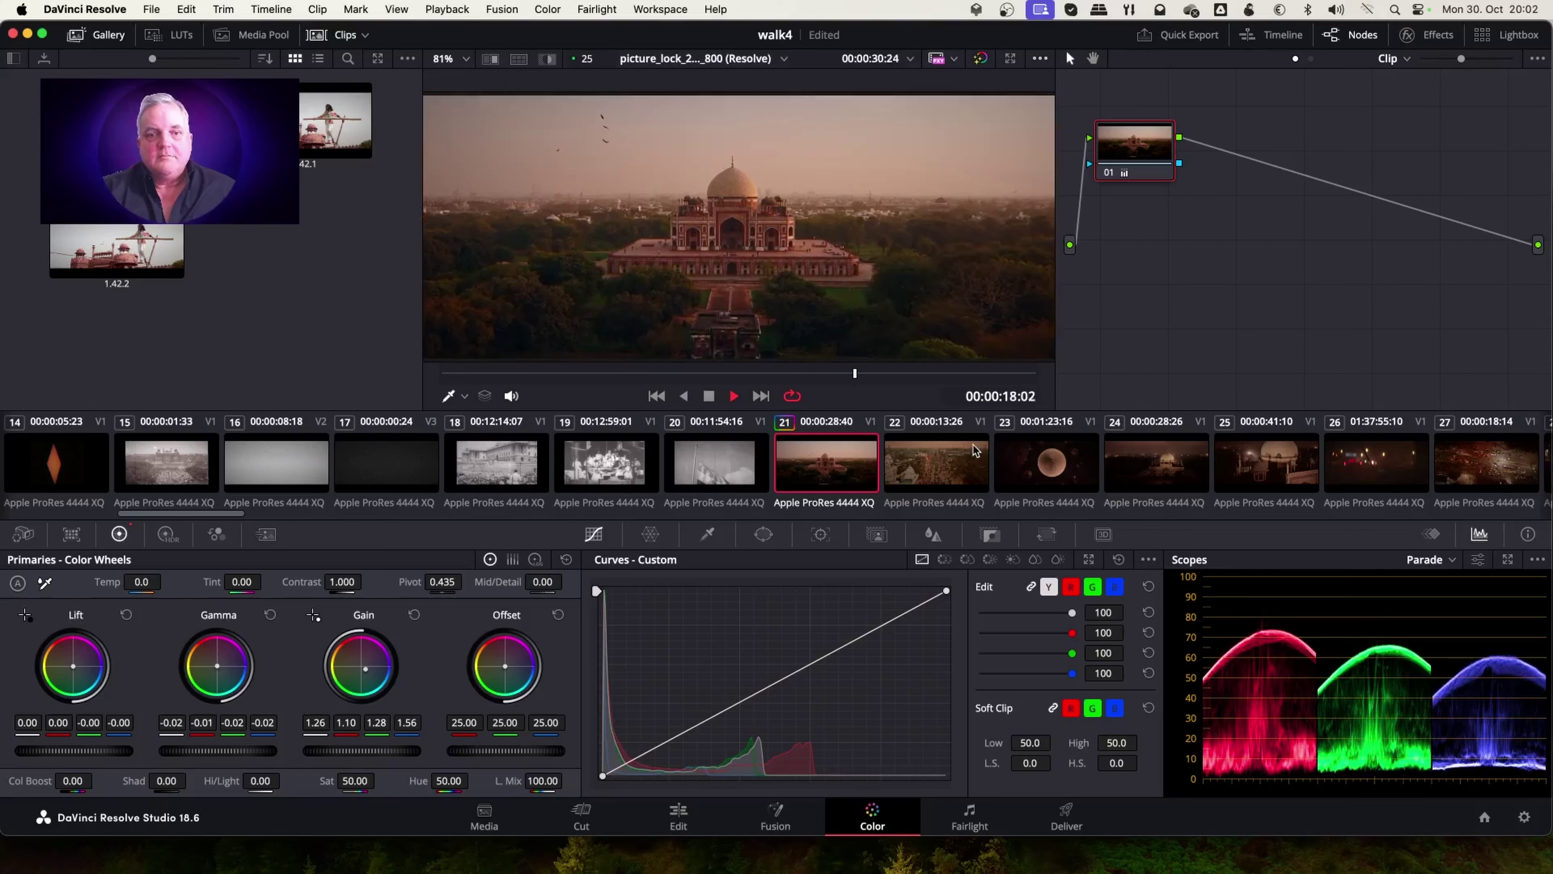
key("space")
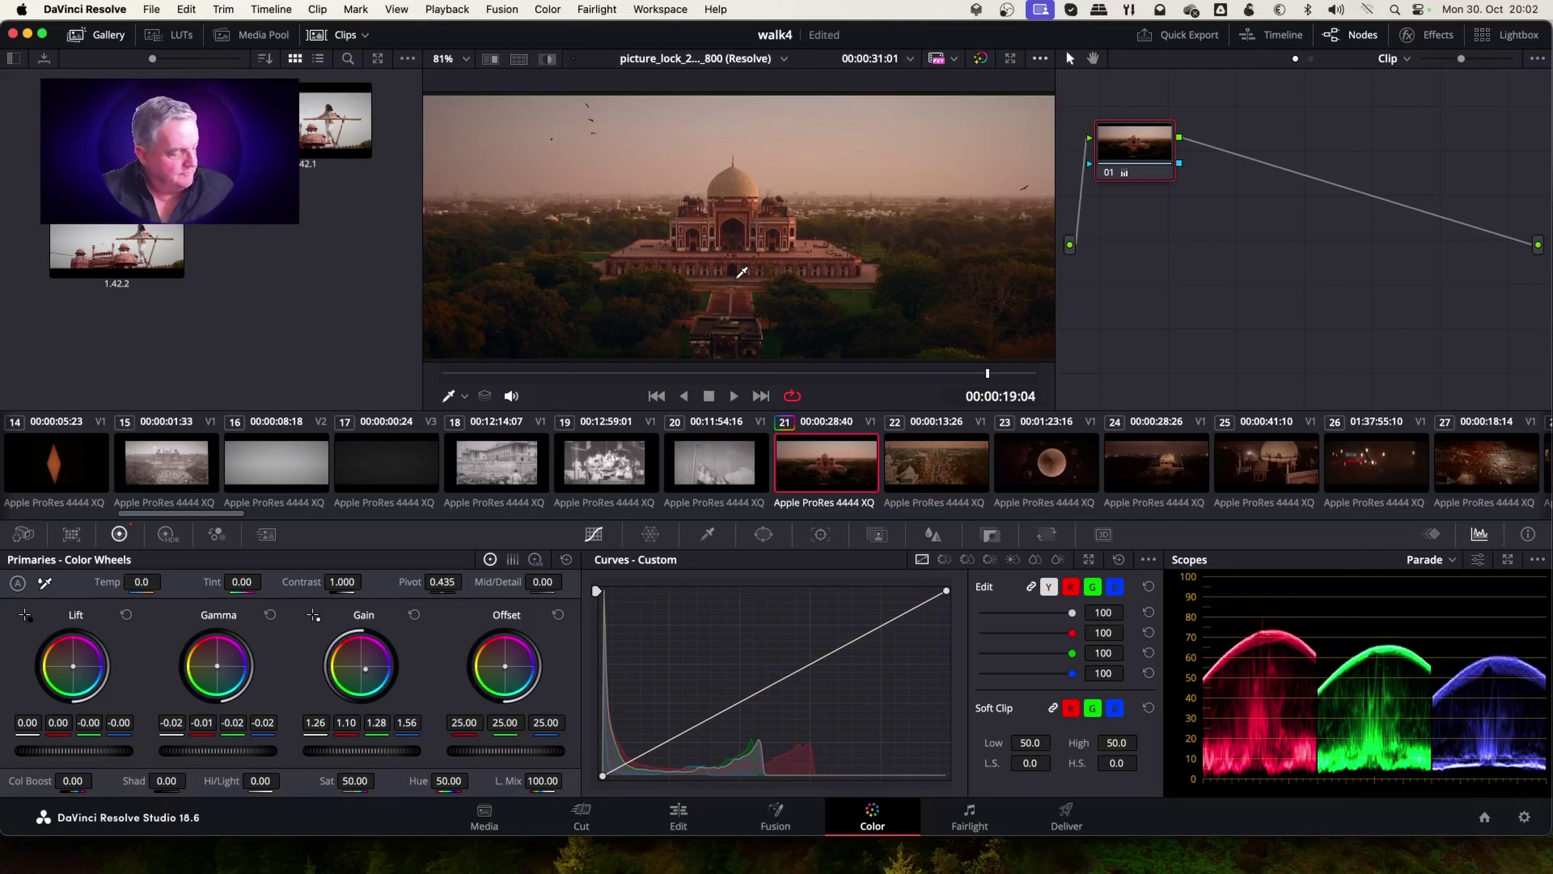
- Add serial nodes, then key node 02 with an HSL eyedropper sample shown as a highlight matte
key("alt+s")
key("alt+s")
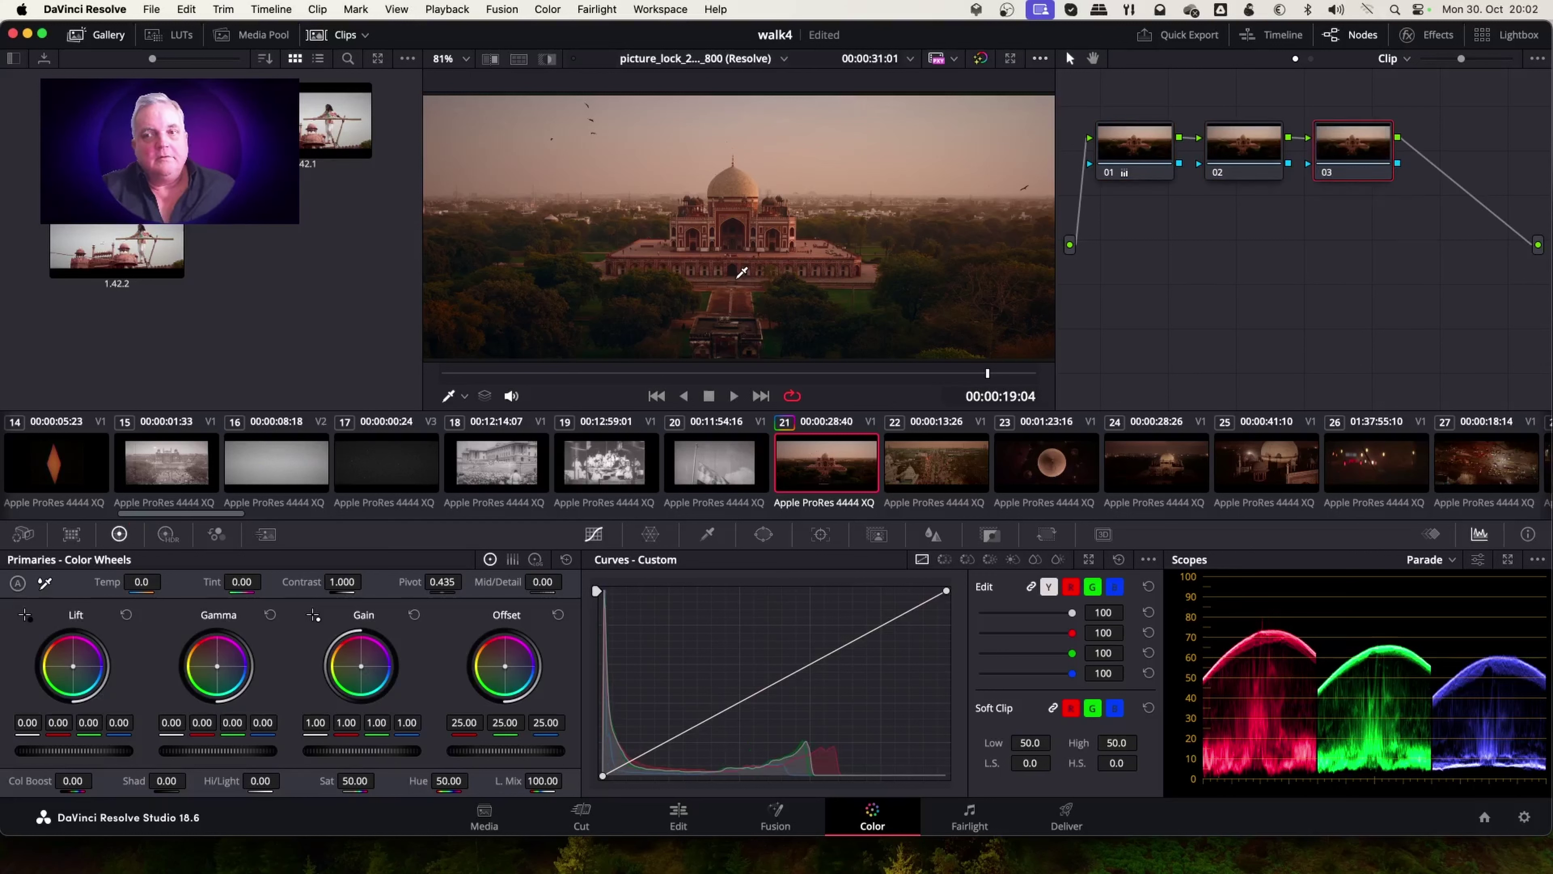
left_click(1227, 154)
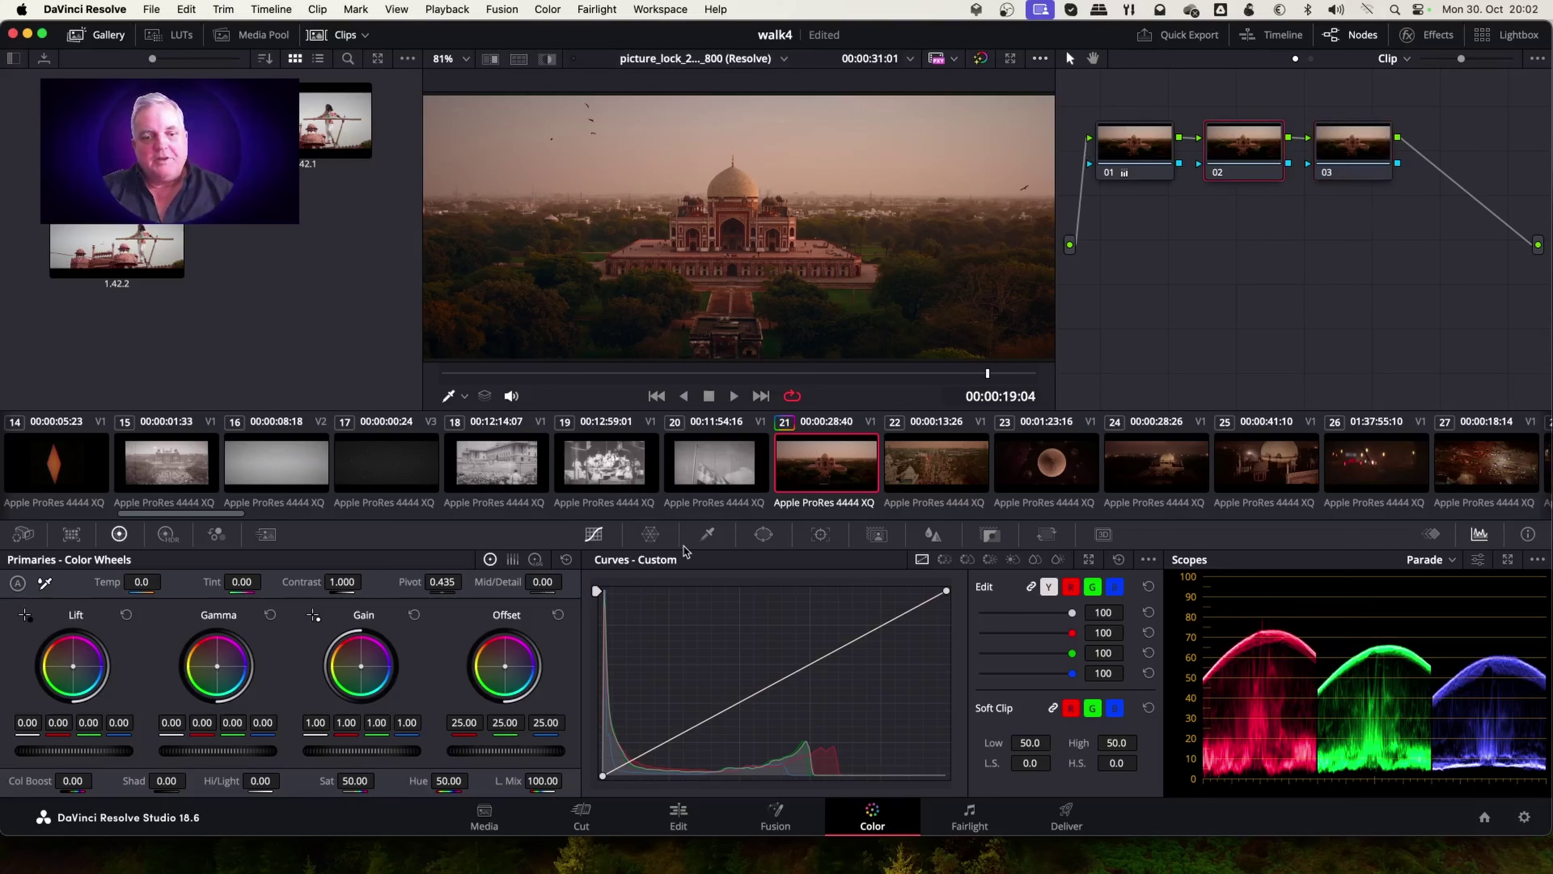
left_click(708, 534)
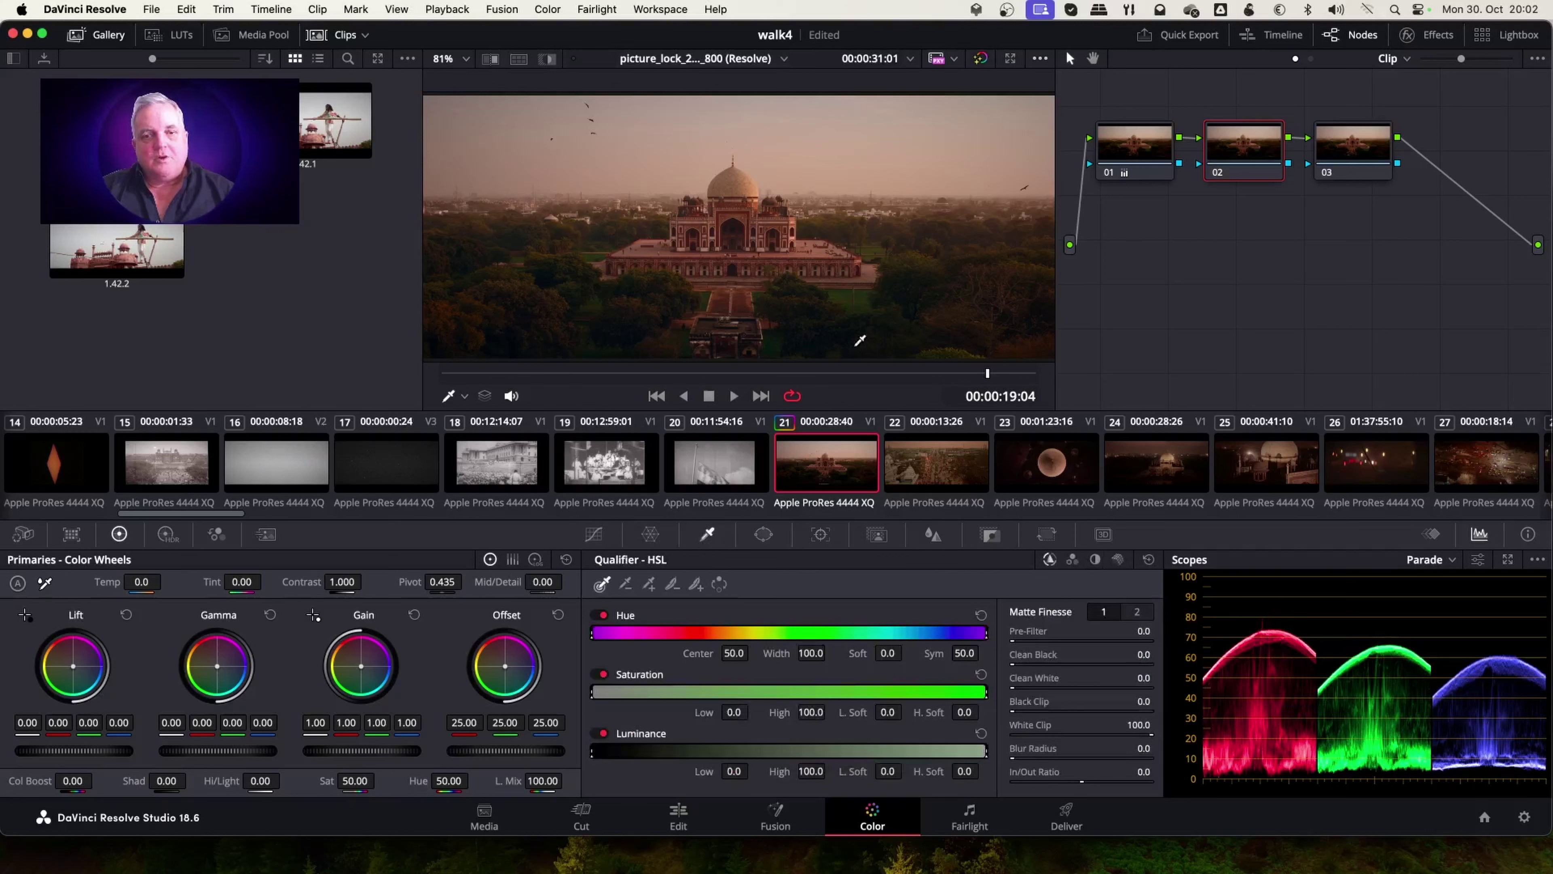
left_click(861, 296)
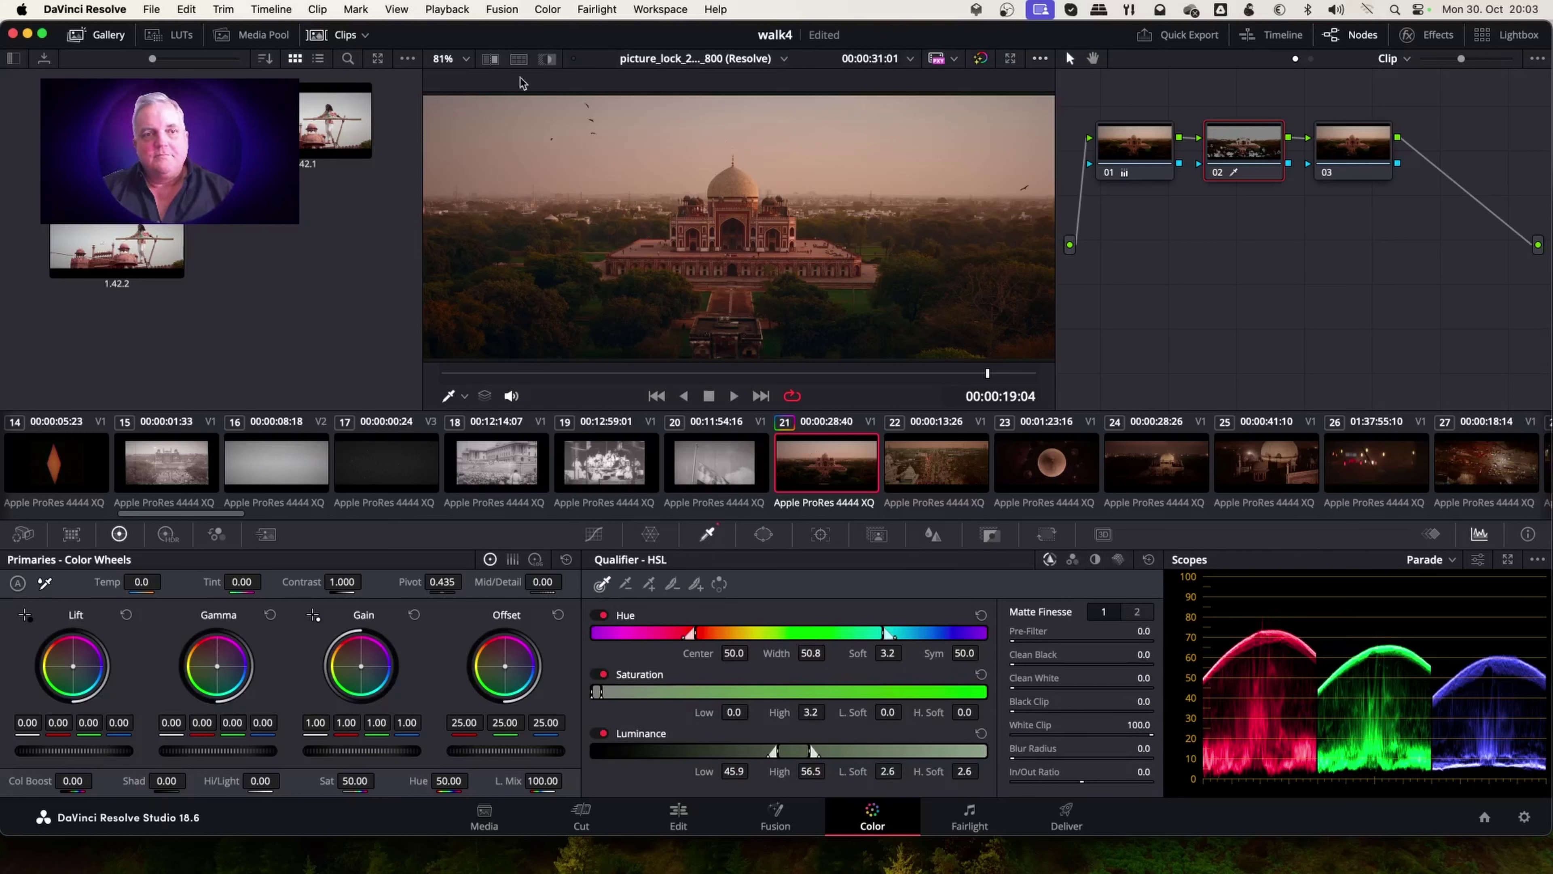
left_click(548, 61)
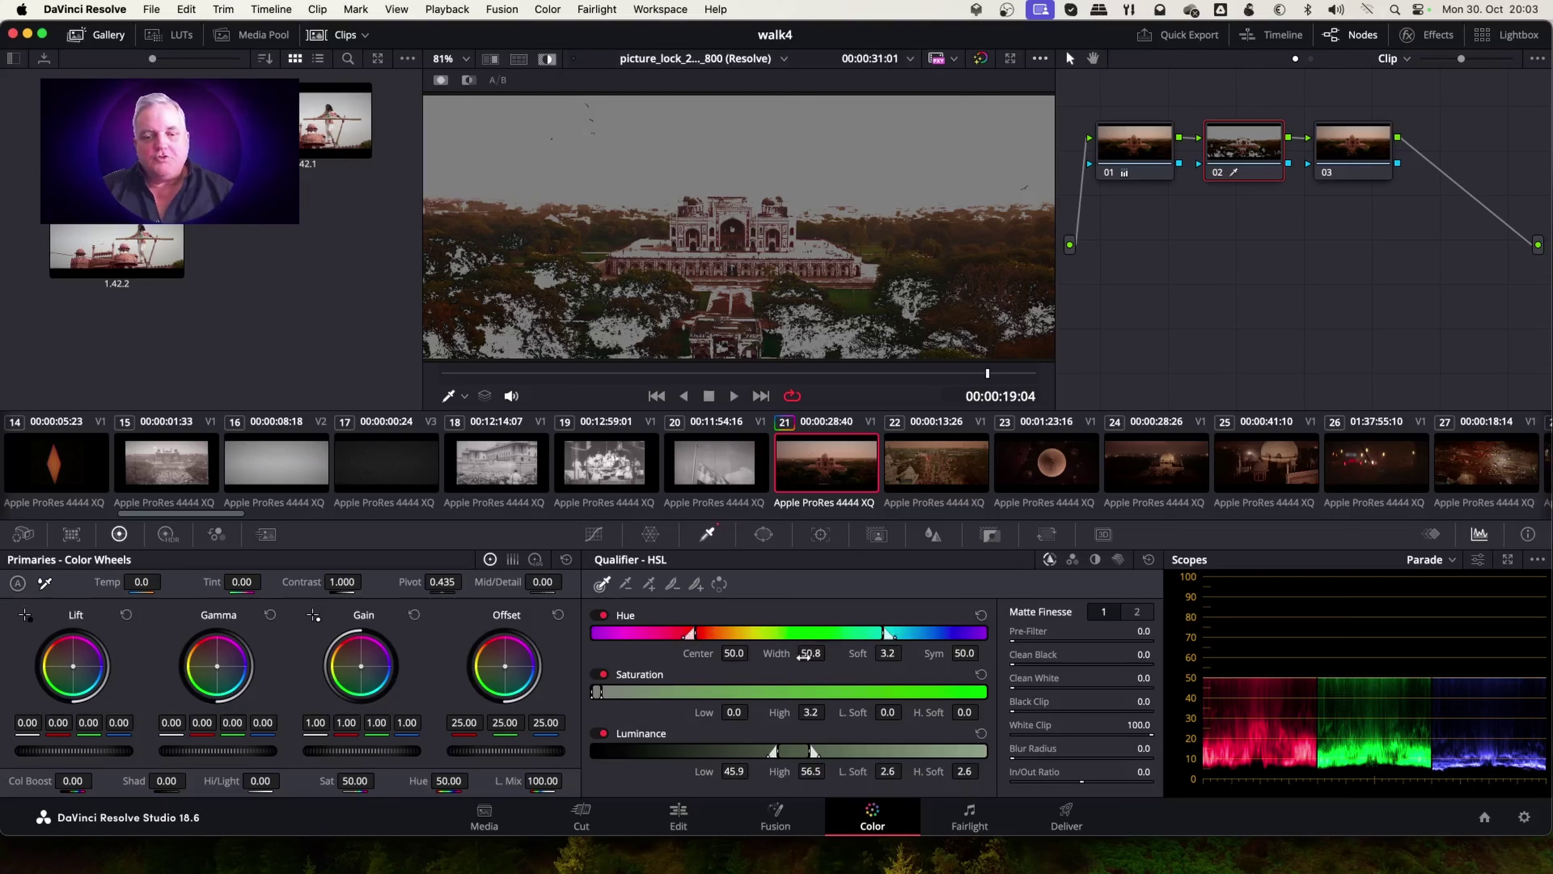
- Tighten the key to Hue center 44.1, width 8.5, narrower saturation, Luminance 50.3–55.9
left_click_drag(811, 653, 829, 653)
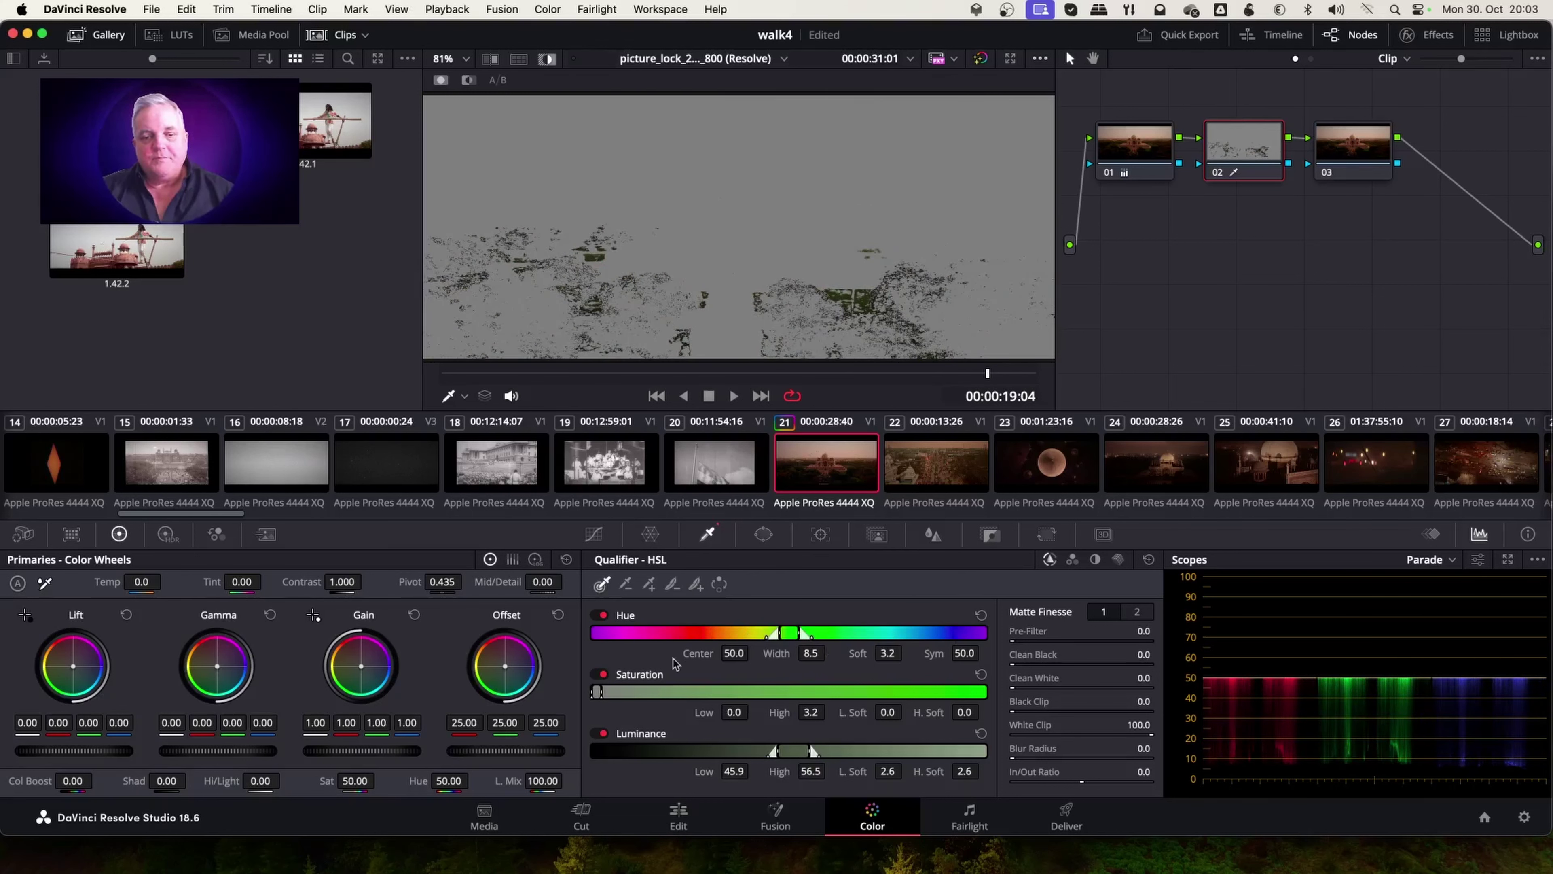
mouse_move(734, 653)
left_mouse_down()
mouse_move(704, 653)
mouse_move(751, 653)
left_mouse_up()
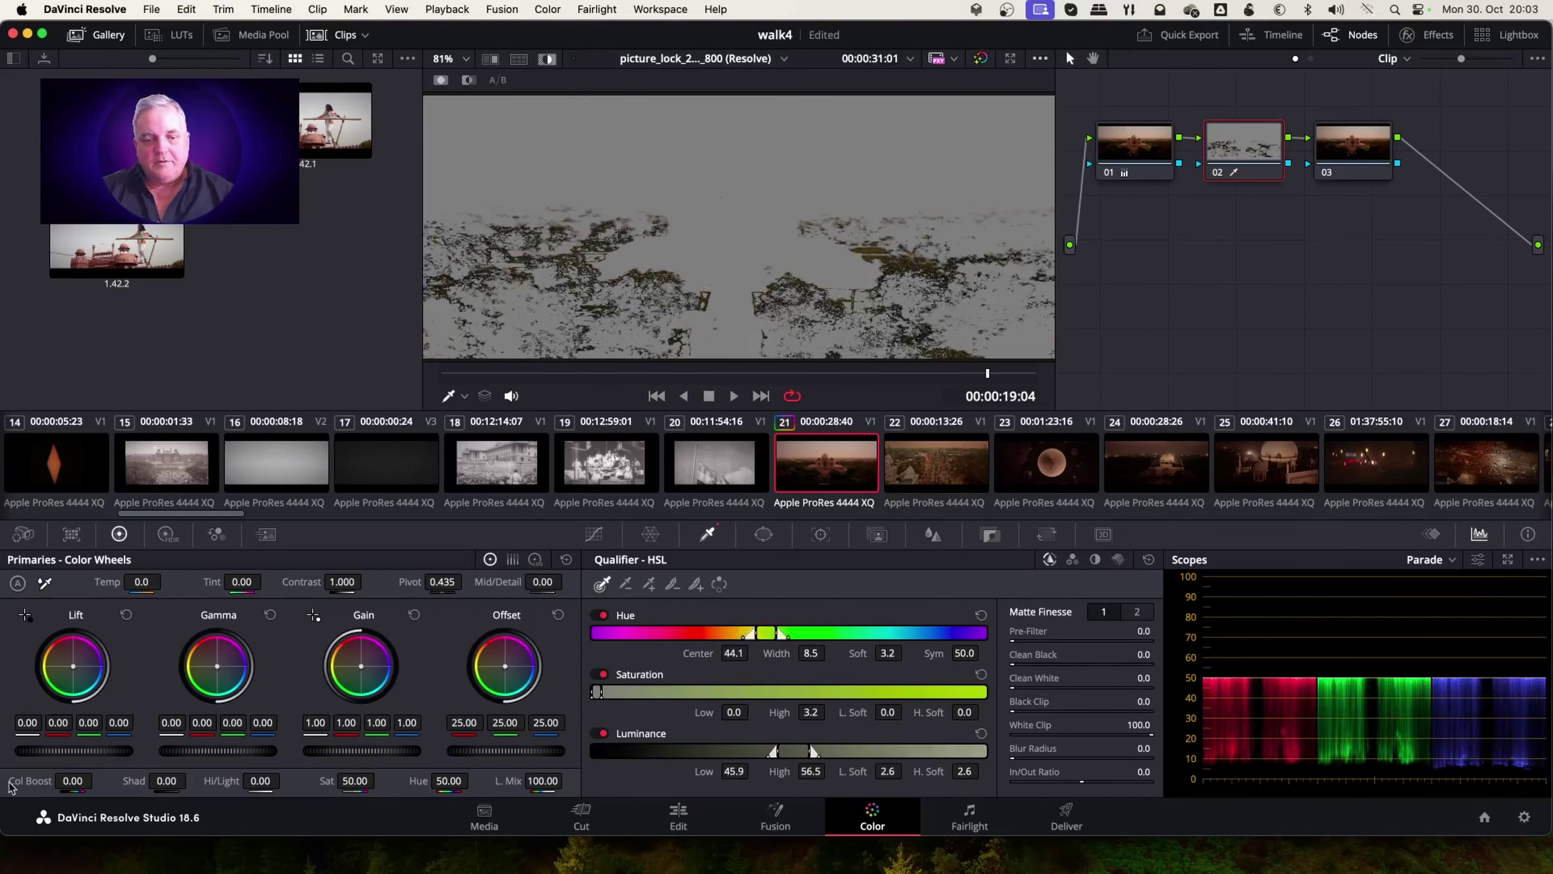
mouse_move(733, 714)
left_mouse_down()
mouse_move(753, 713)
mouse_move(738, 712)
left_mouse_up()
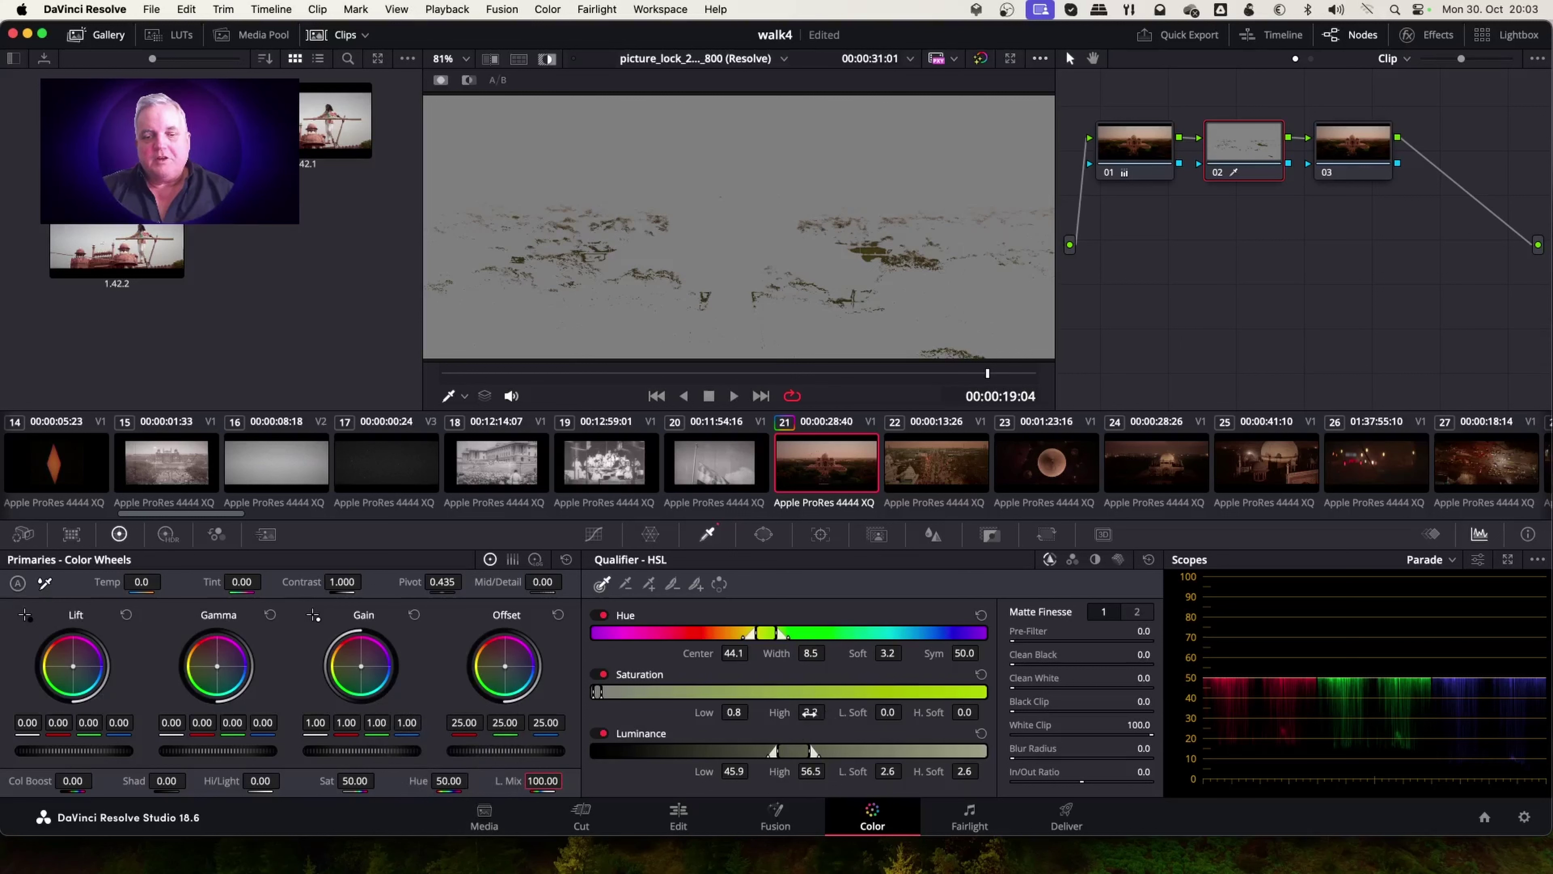
left_click_drag(830, 711, 835, 712)
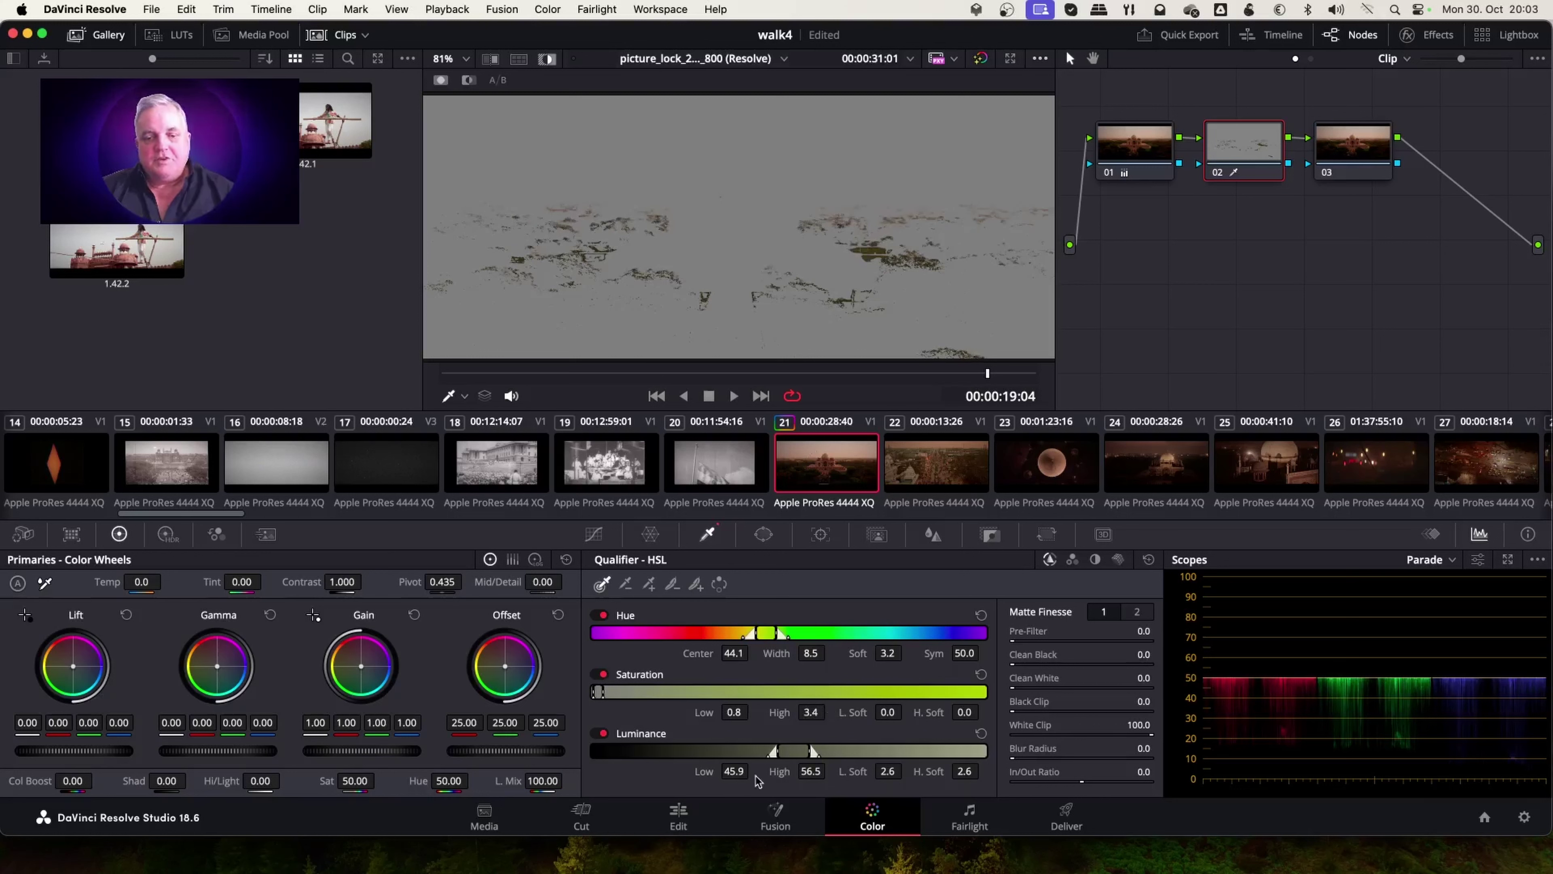
left_click_drag(734, 773, 753, 770)
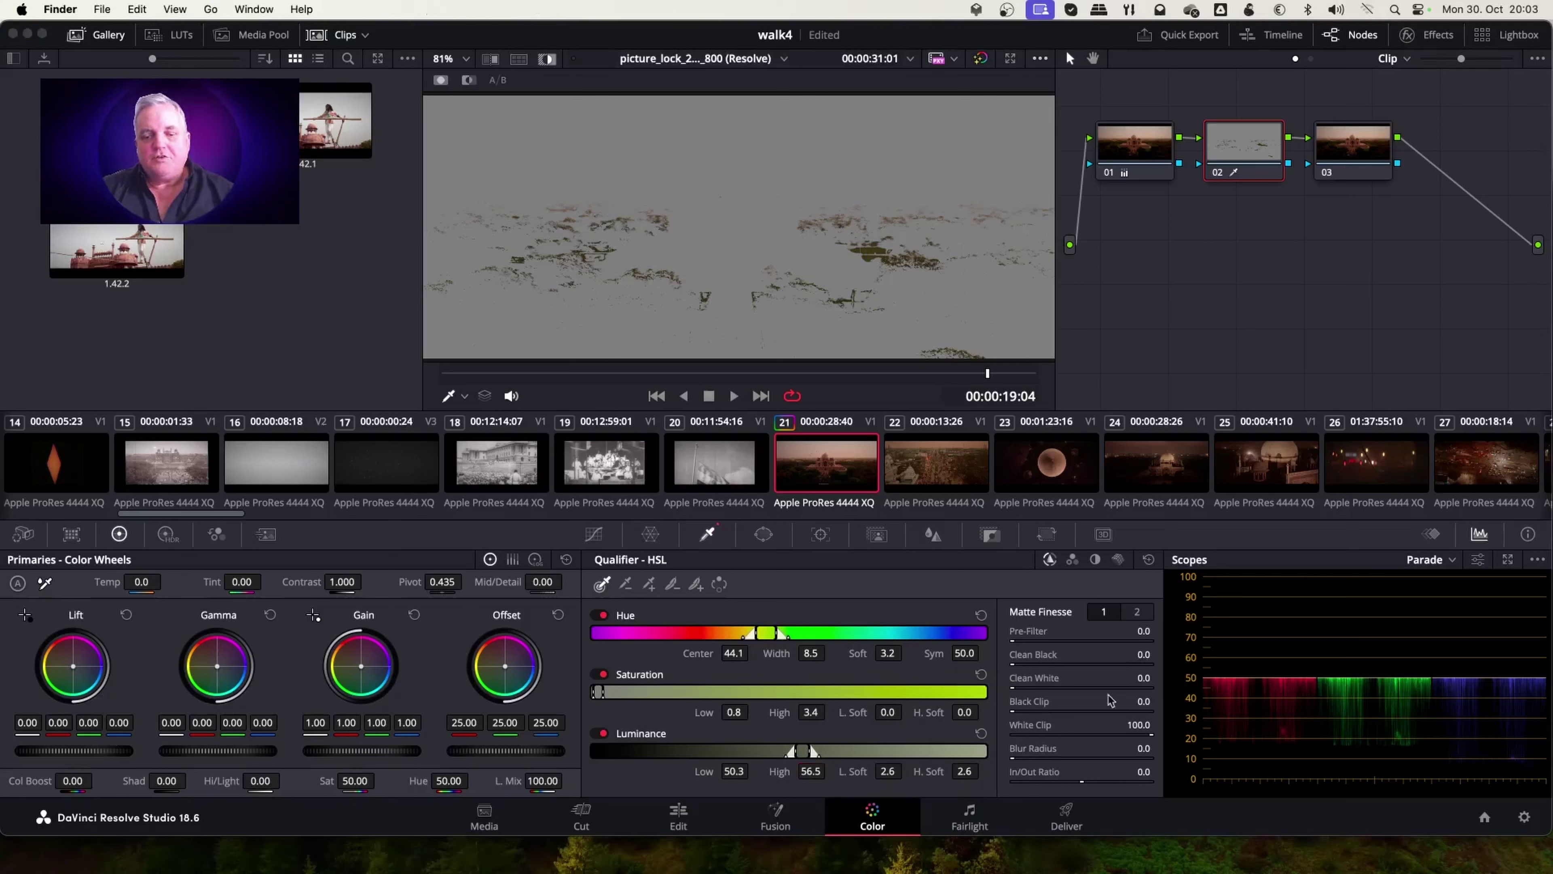
mouse_move(812, 776)
left_mouse_down()
mouse_move(830, 770)
mouse_move(810, 772)
left_mouse_up()
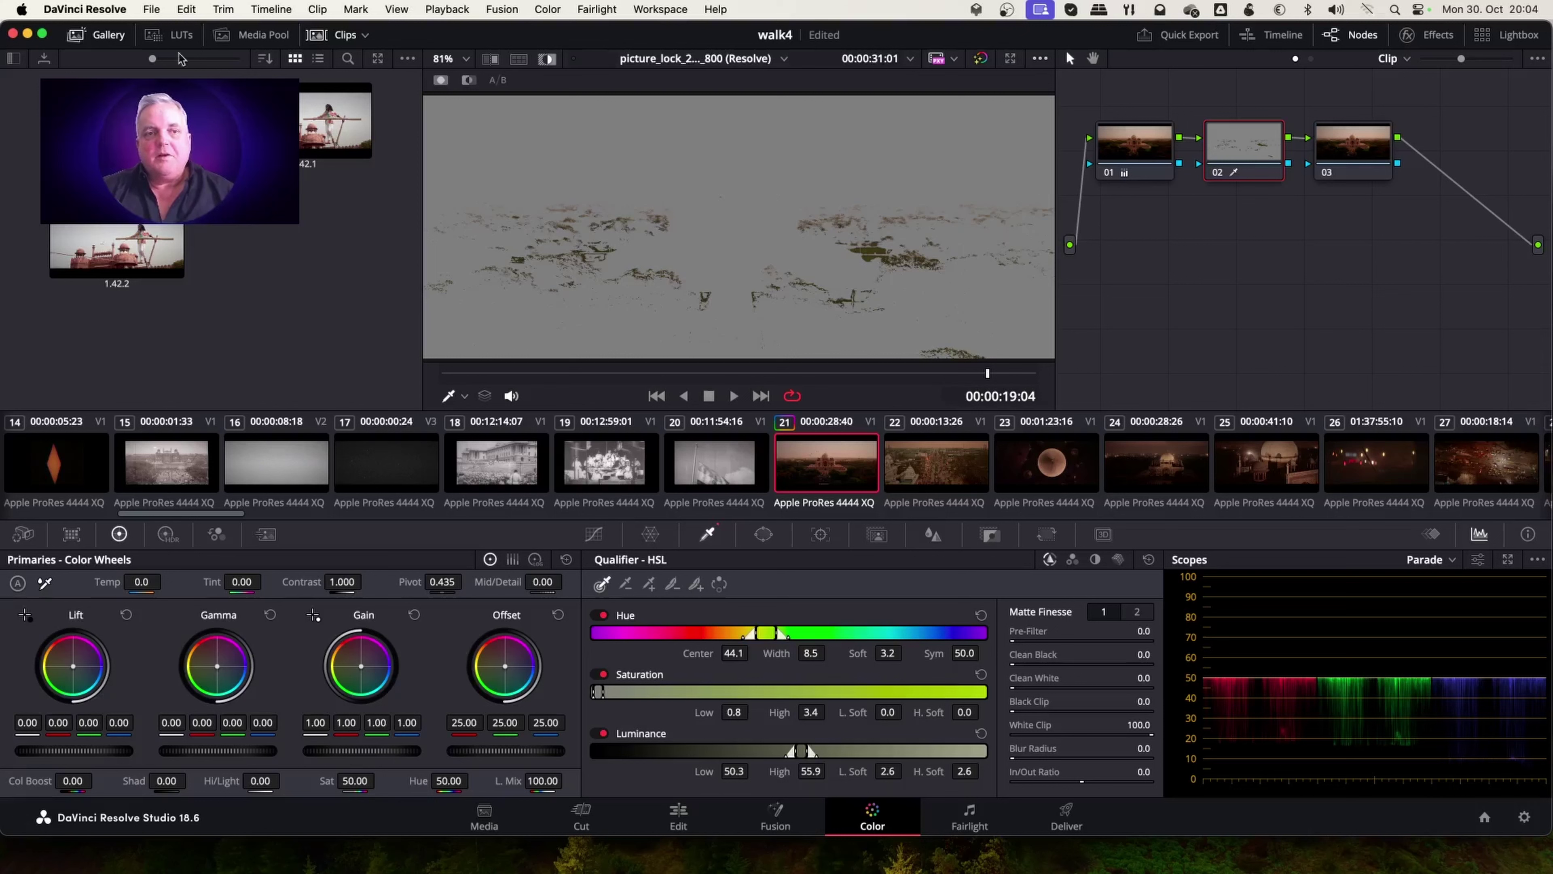
- Compare matte and image, set Matte Finesse Clean White to 42.1, then turn Highlight off
left_click(550, 62)
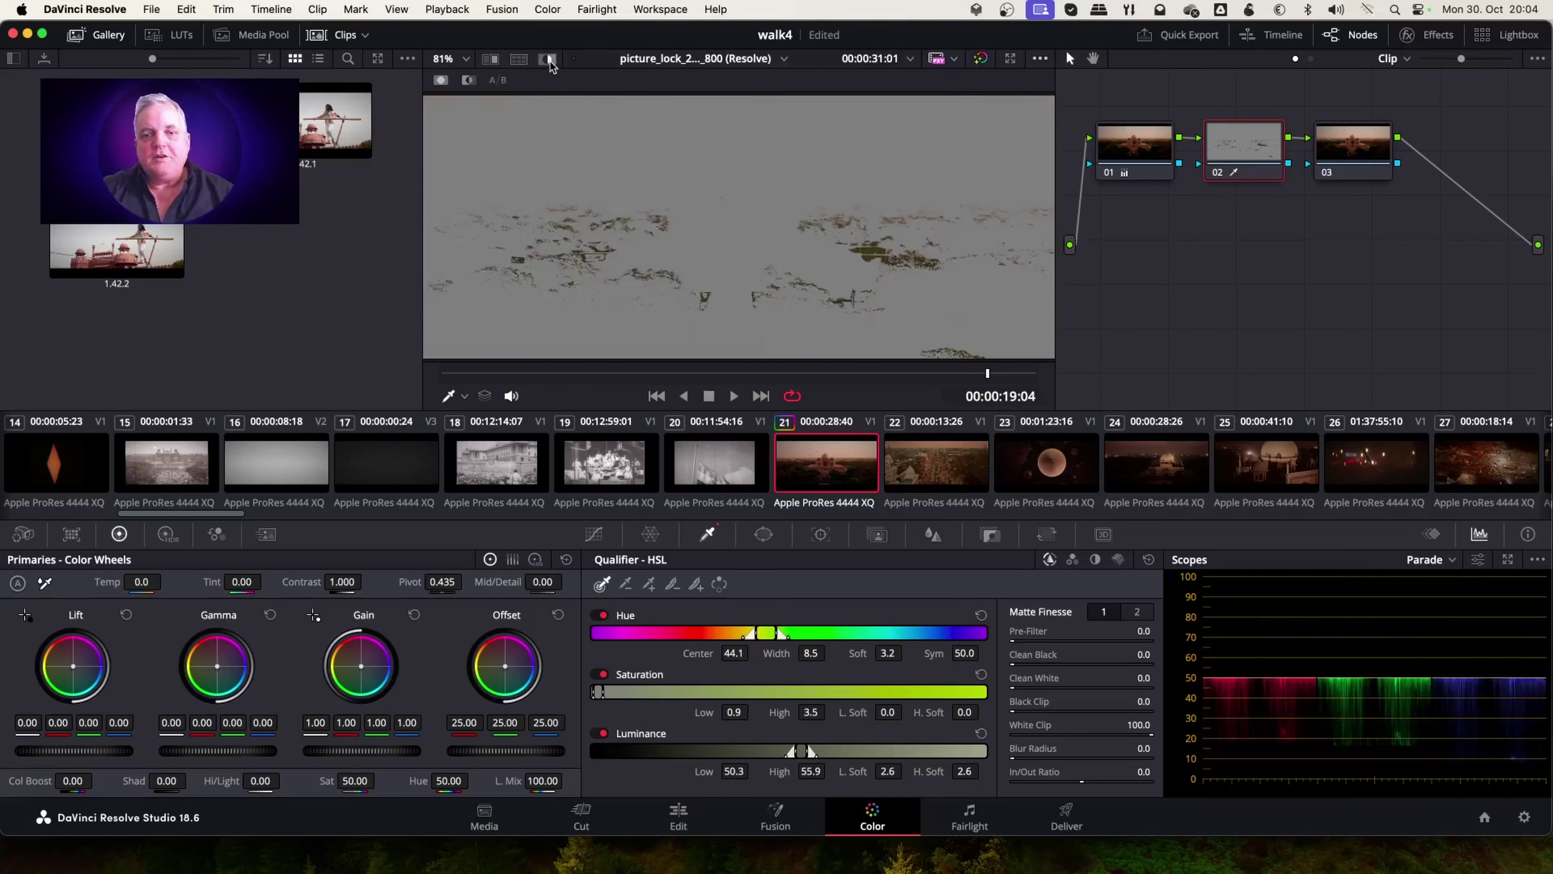
left_click(548, 59)
left_click(548, 58)
left_click(548, 59)
left_click(548, 59)
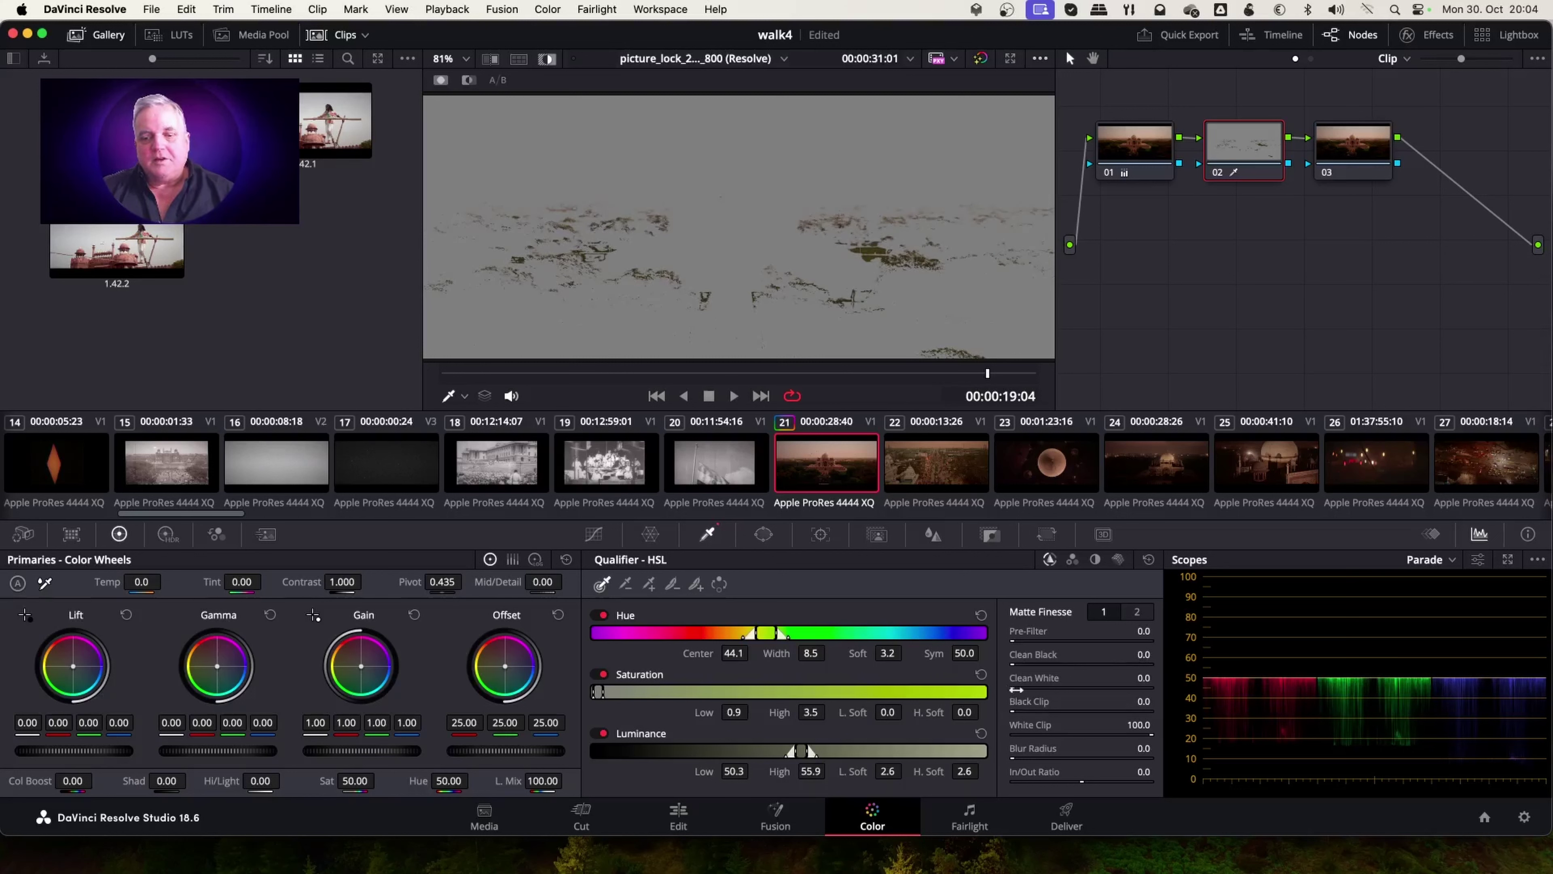
left_click_drag(1013, 687, 1086, 687)
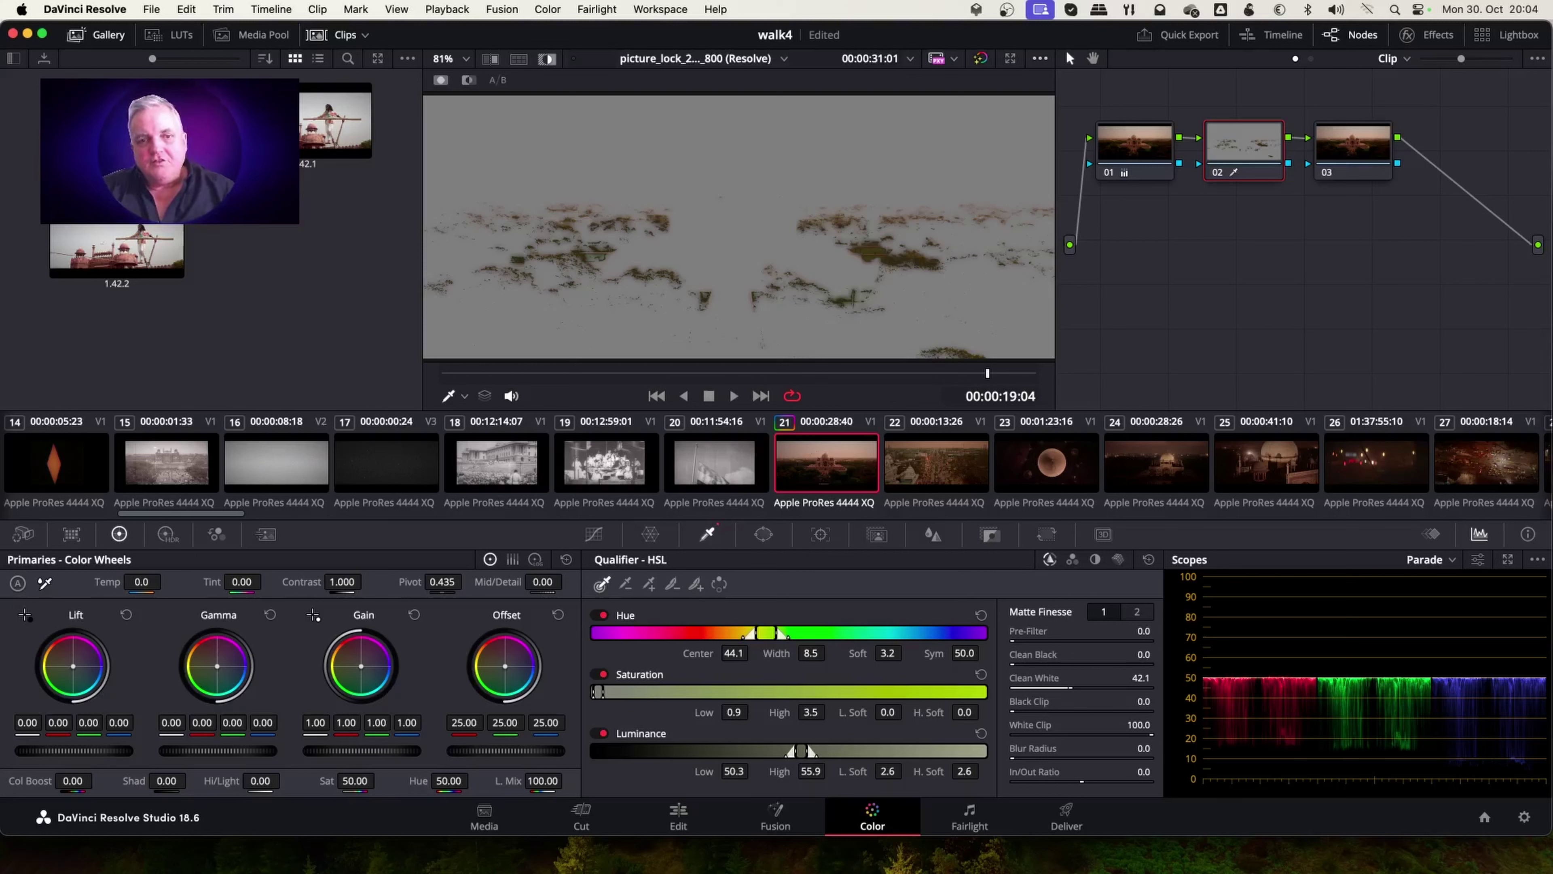
left_click(548, 59)
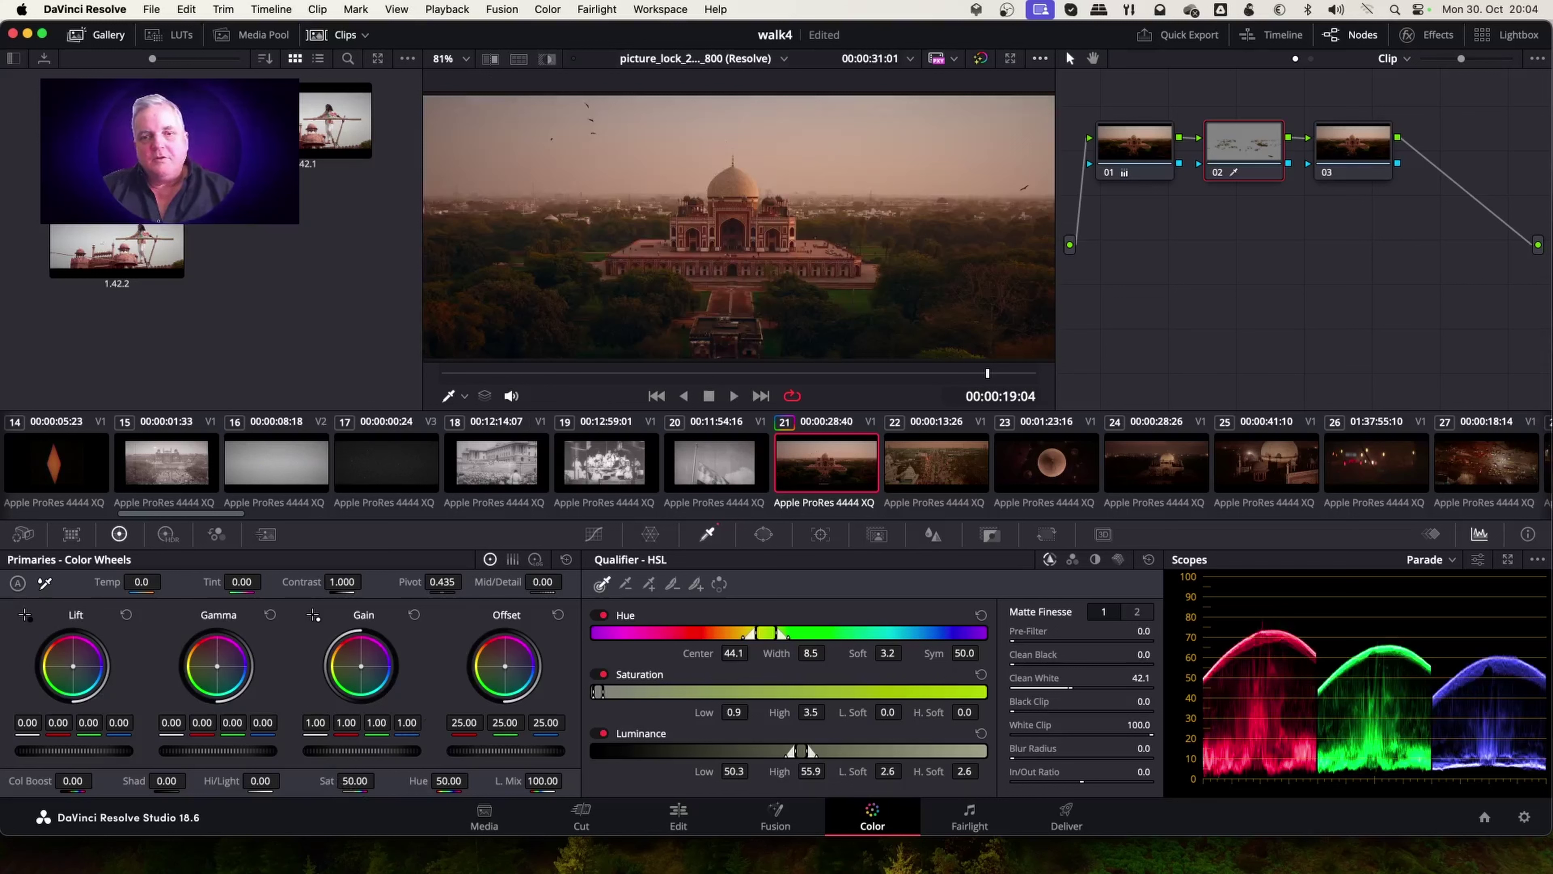
- Set node 02's saturation to 81, slightly tint its midtones, and nudge node 02 in the graph
left_click_drag(354, 781, 380, 779)
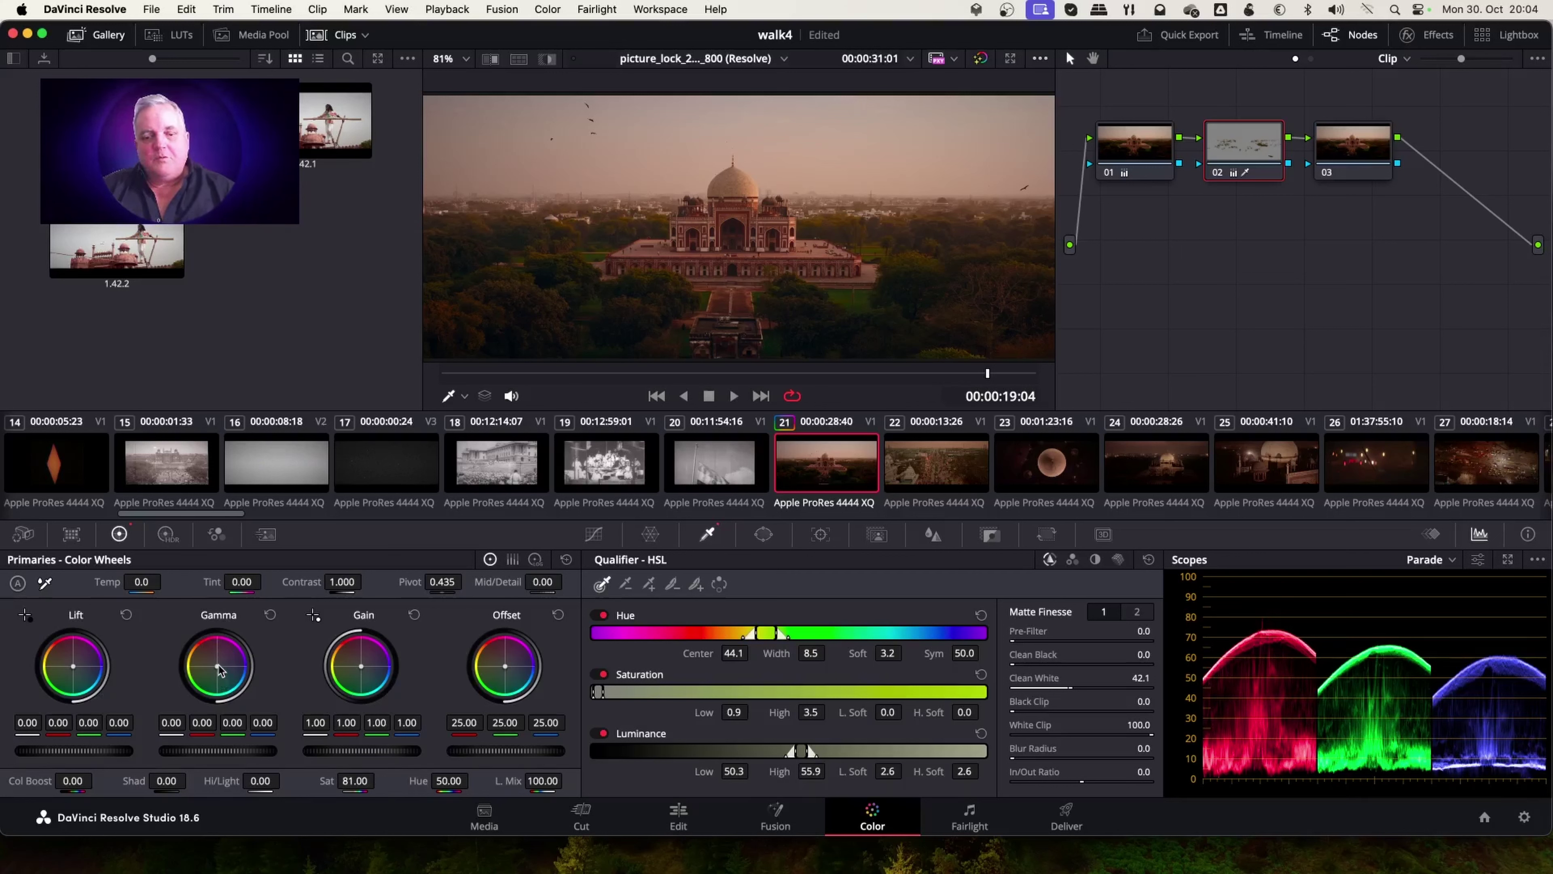
left_click_drag(220, 670, 220, 670)
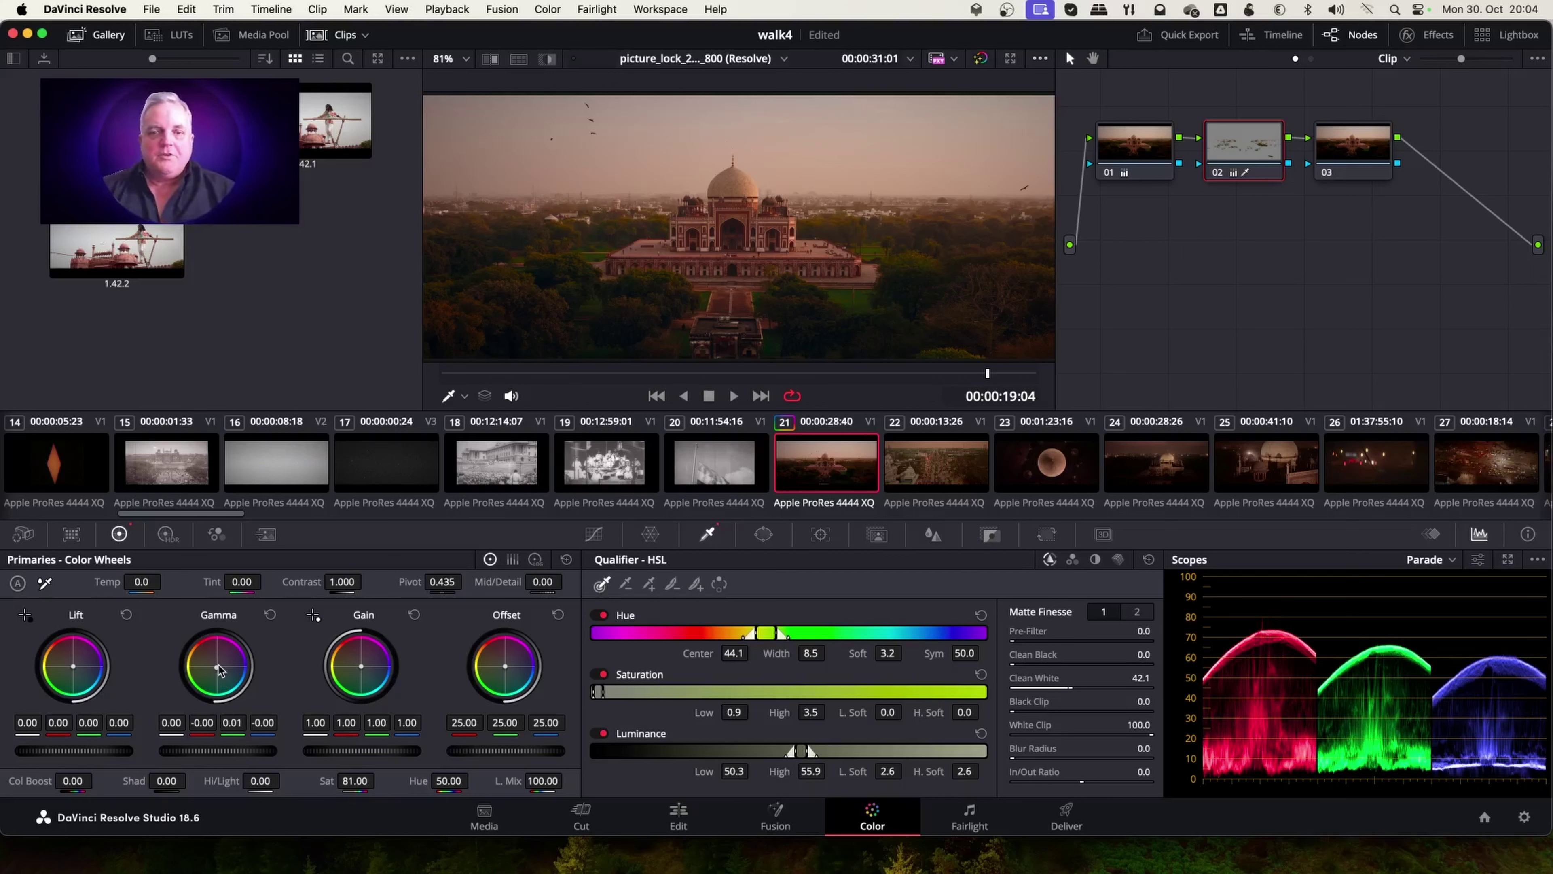
scroll(1197, 180, "up", 1)
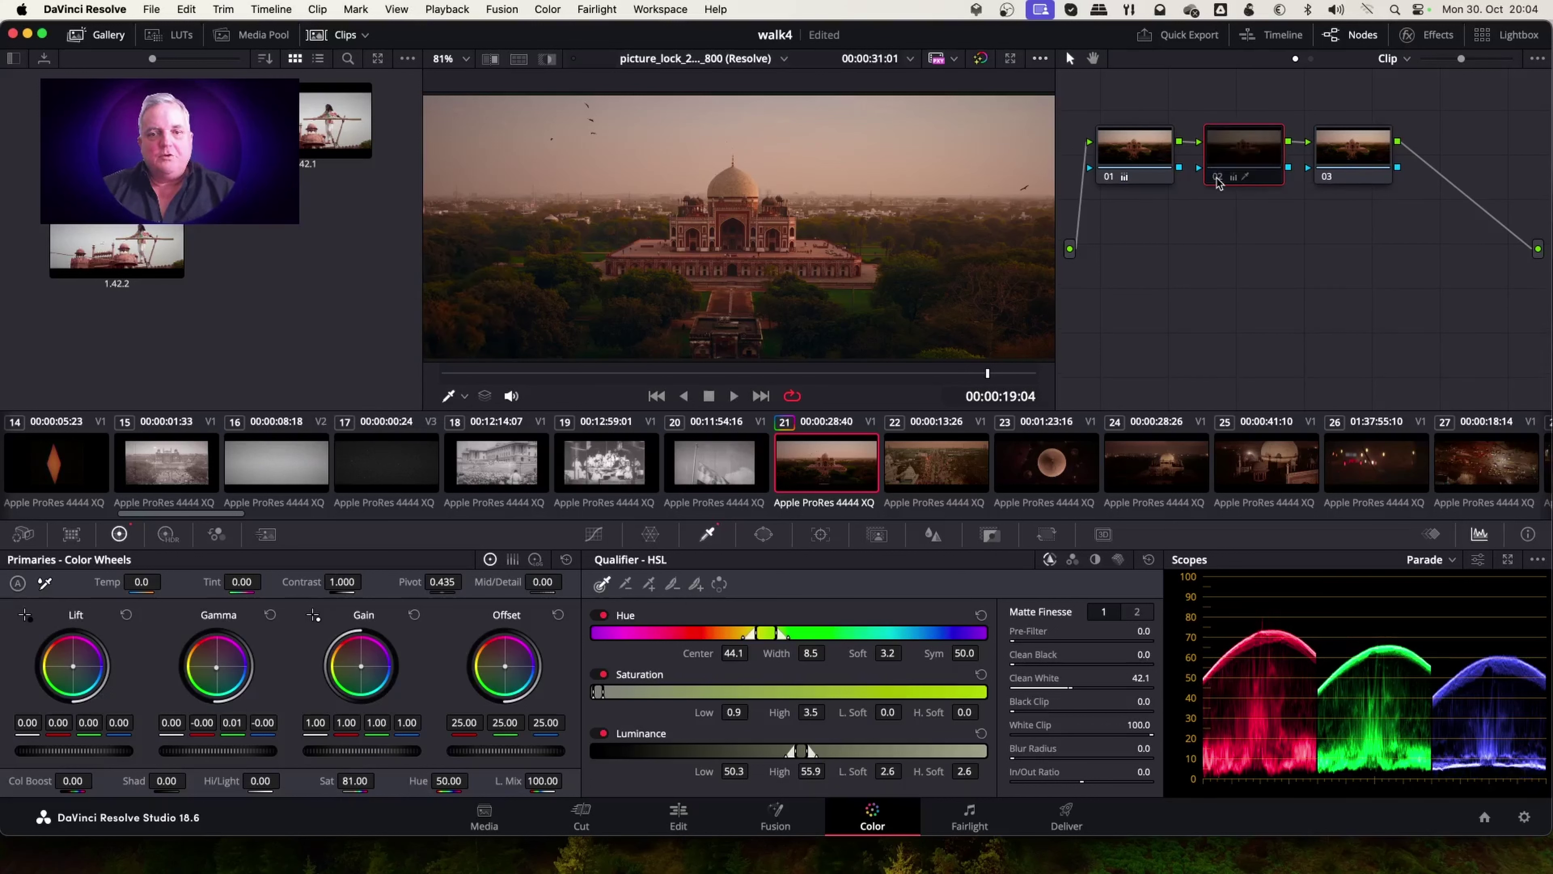
left_click_drag(1219, 184, 1224, 184)
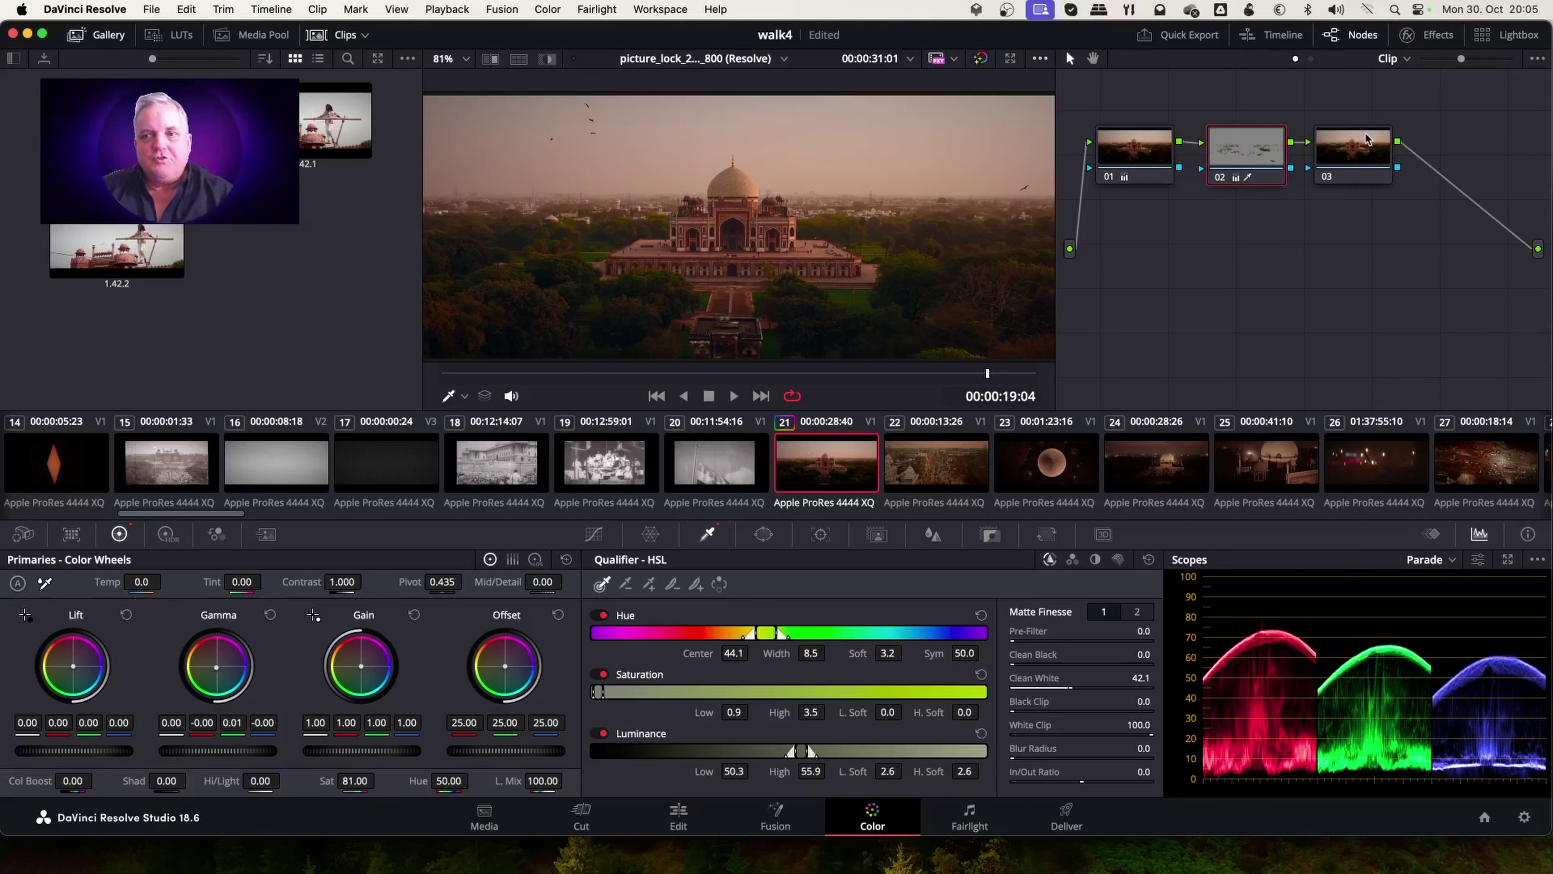
- On node 03, lower Lift to -0.05 and set Curves Soft Clip L.S. to 36.4
left_click(1364, 144)
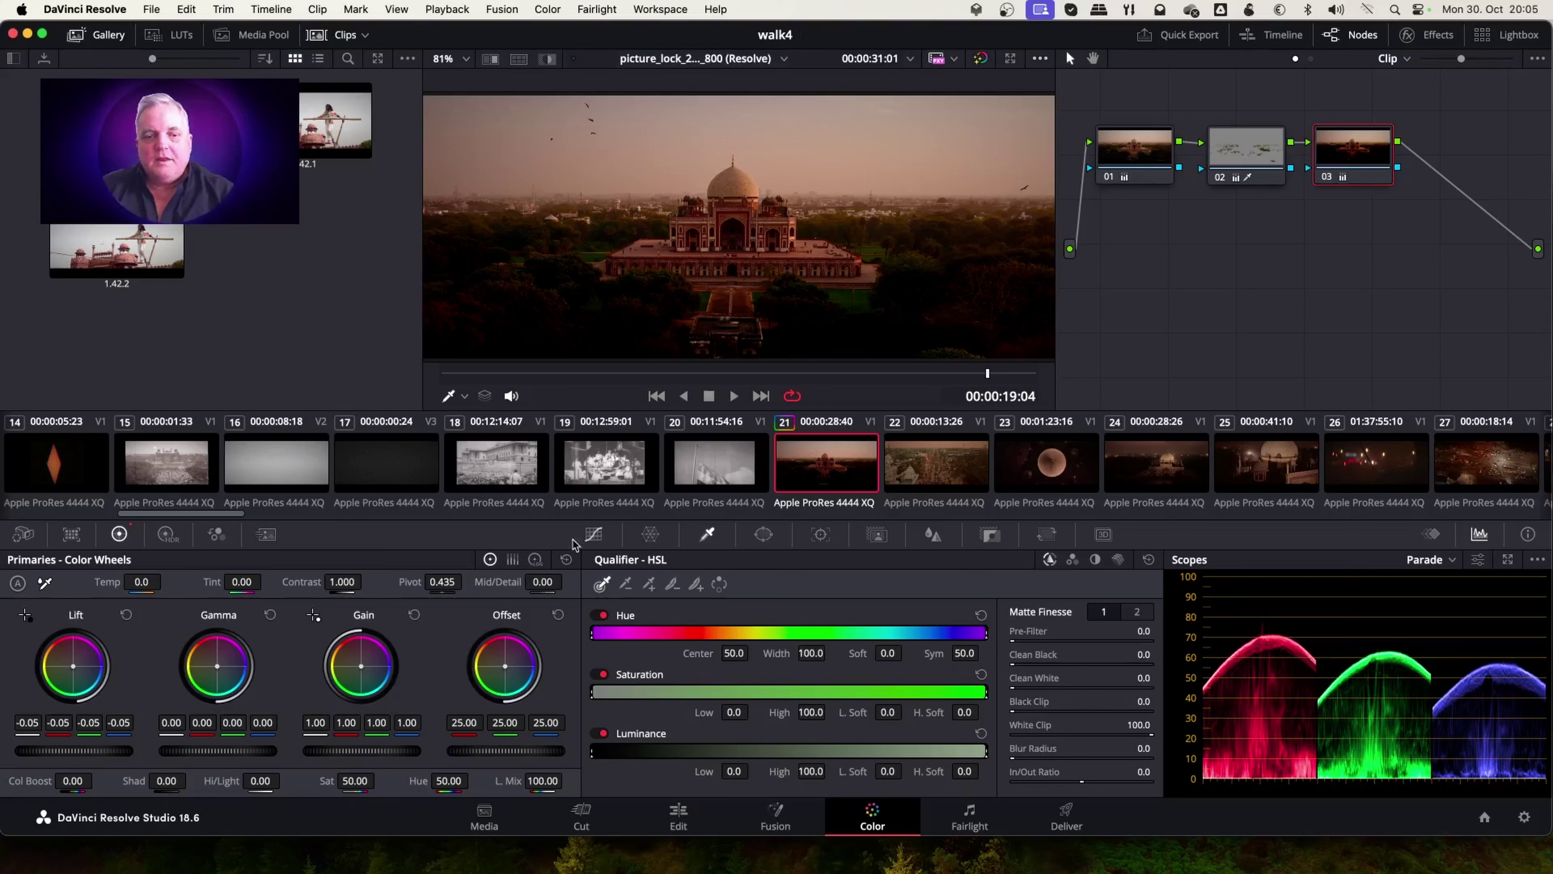
left_click(595, 536)
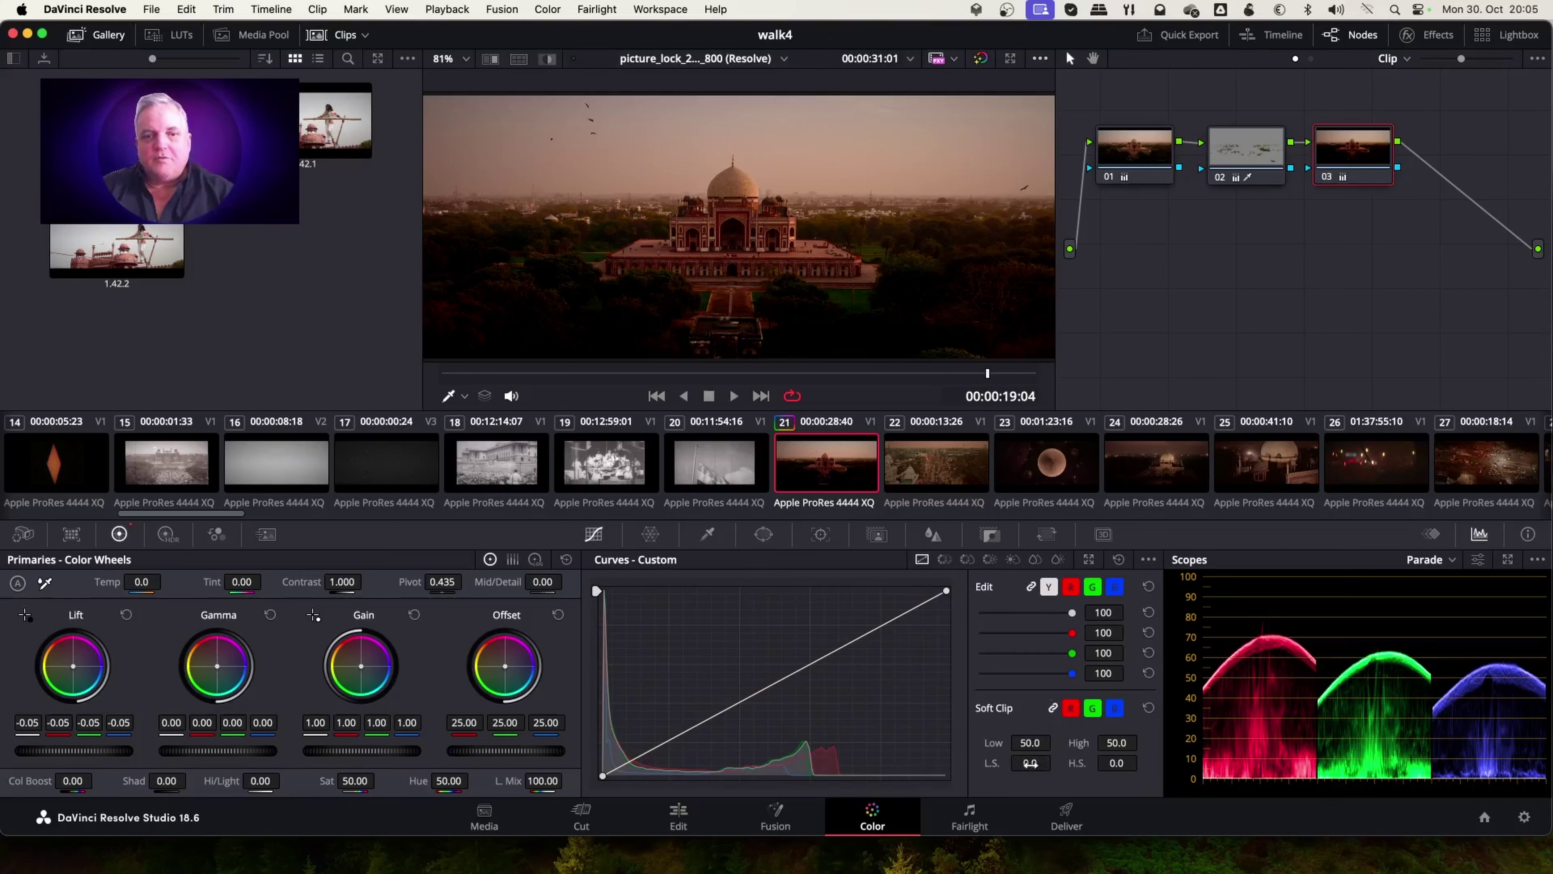
left_click_drag(1030, 763, 1055, 763)
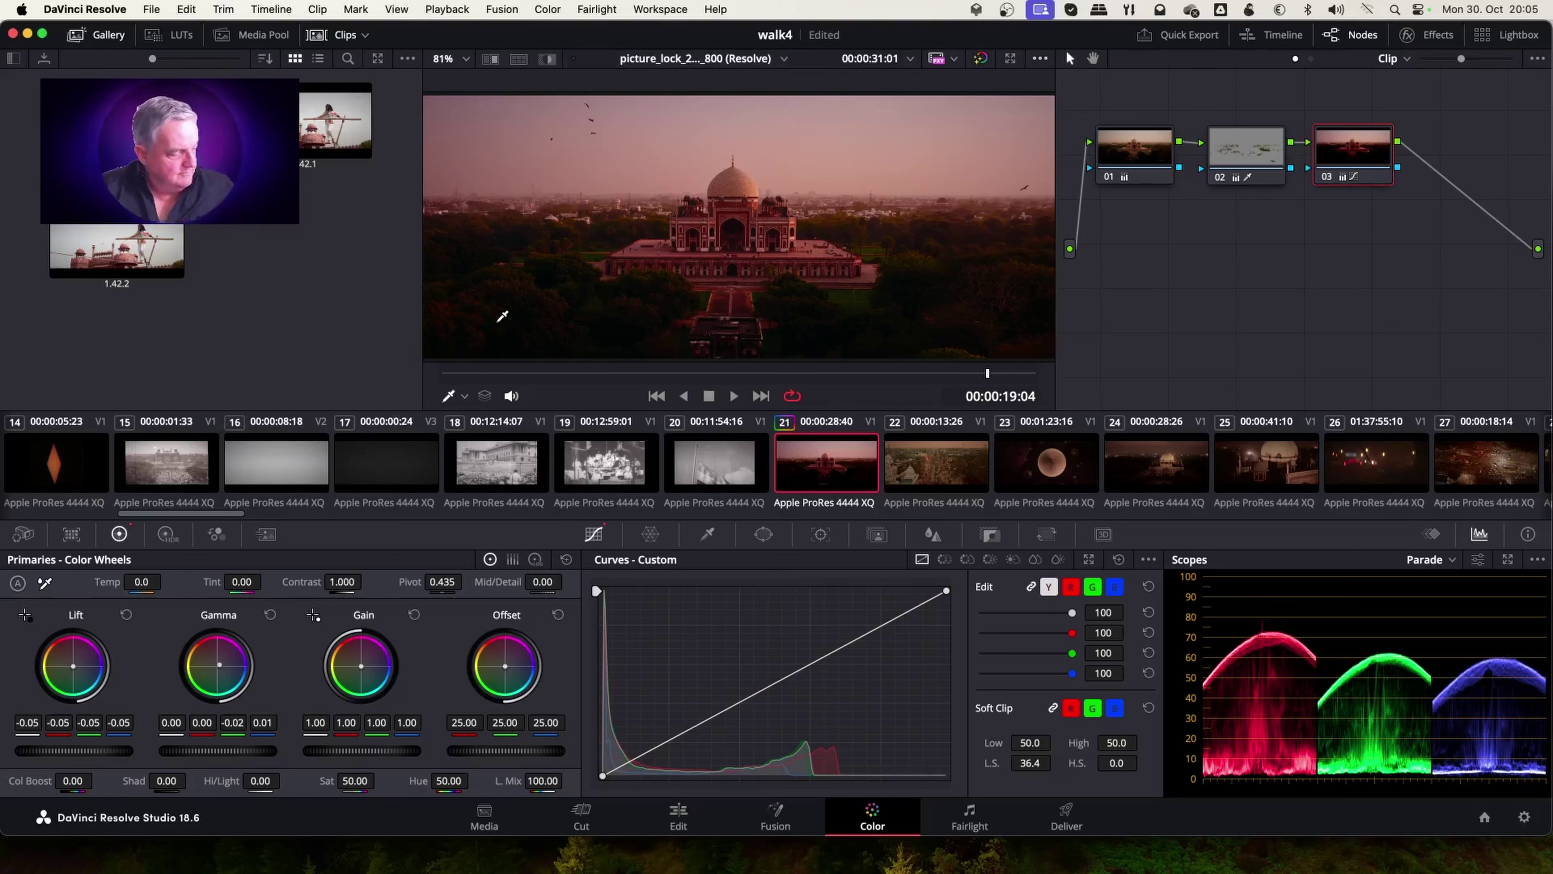
- Add node 04 after node 03 and drop Contrast Pop onto it from the Effects library
key("alt+s")
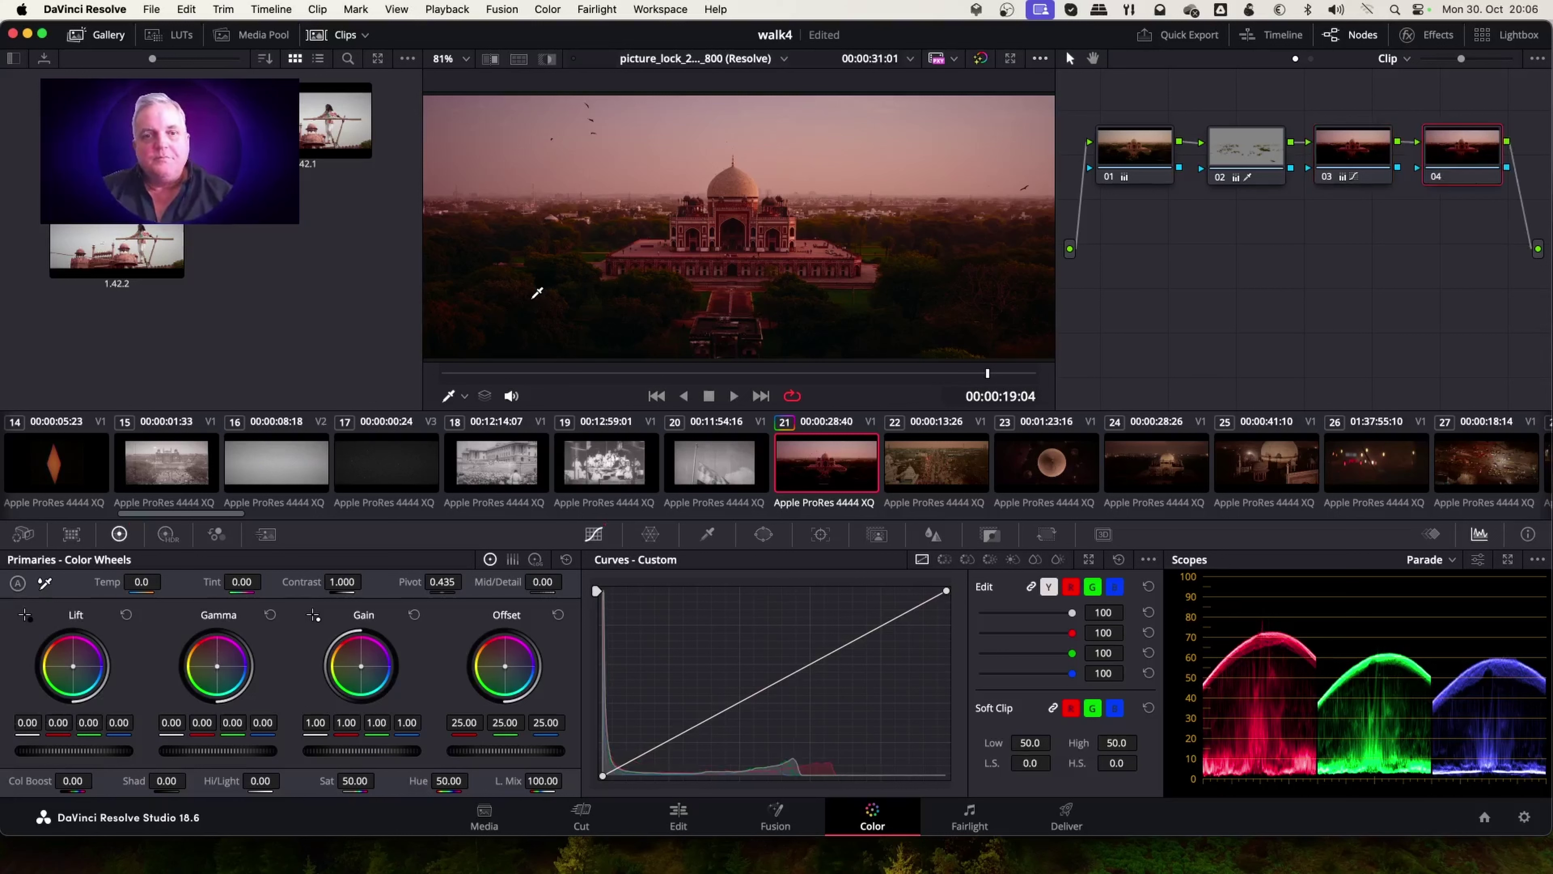
left_click(1438, 38)
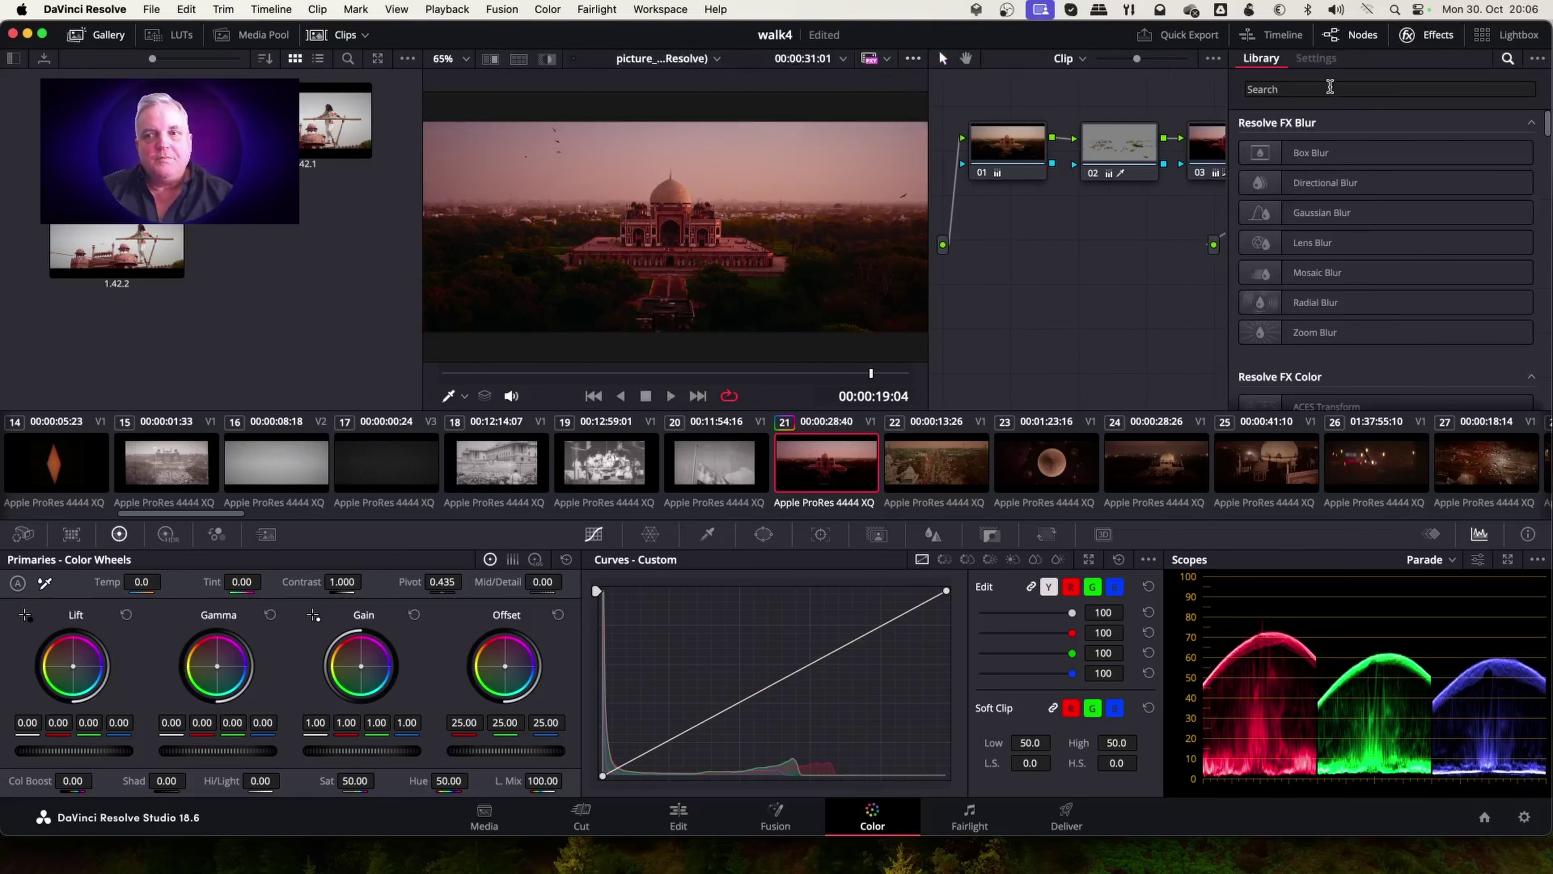
left_click(1329, 87)
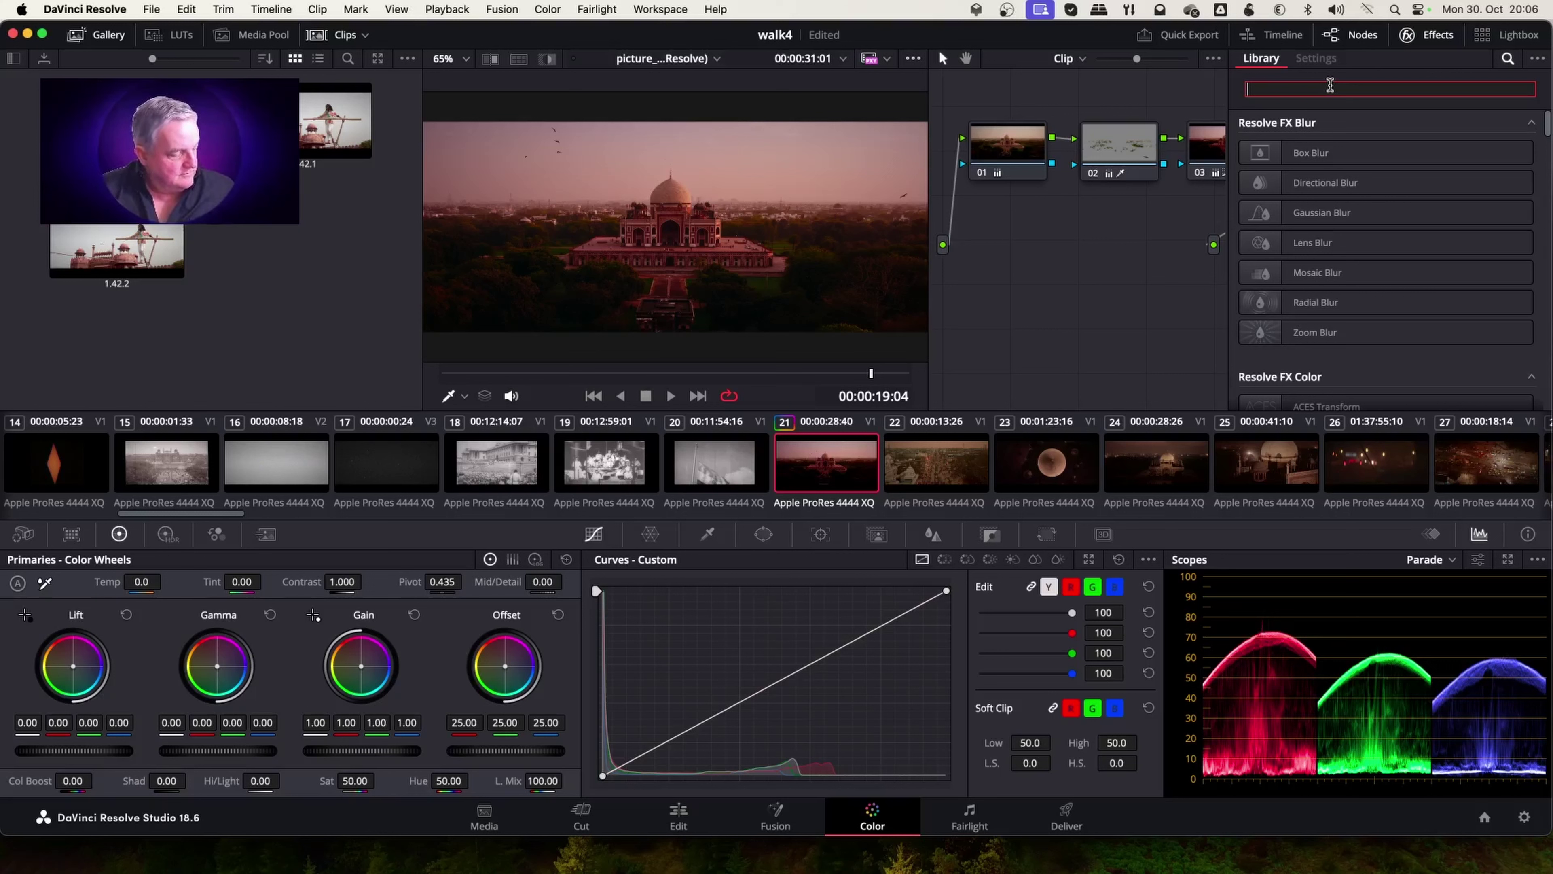
type("con")
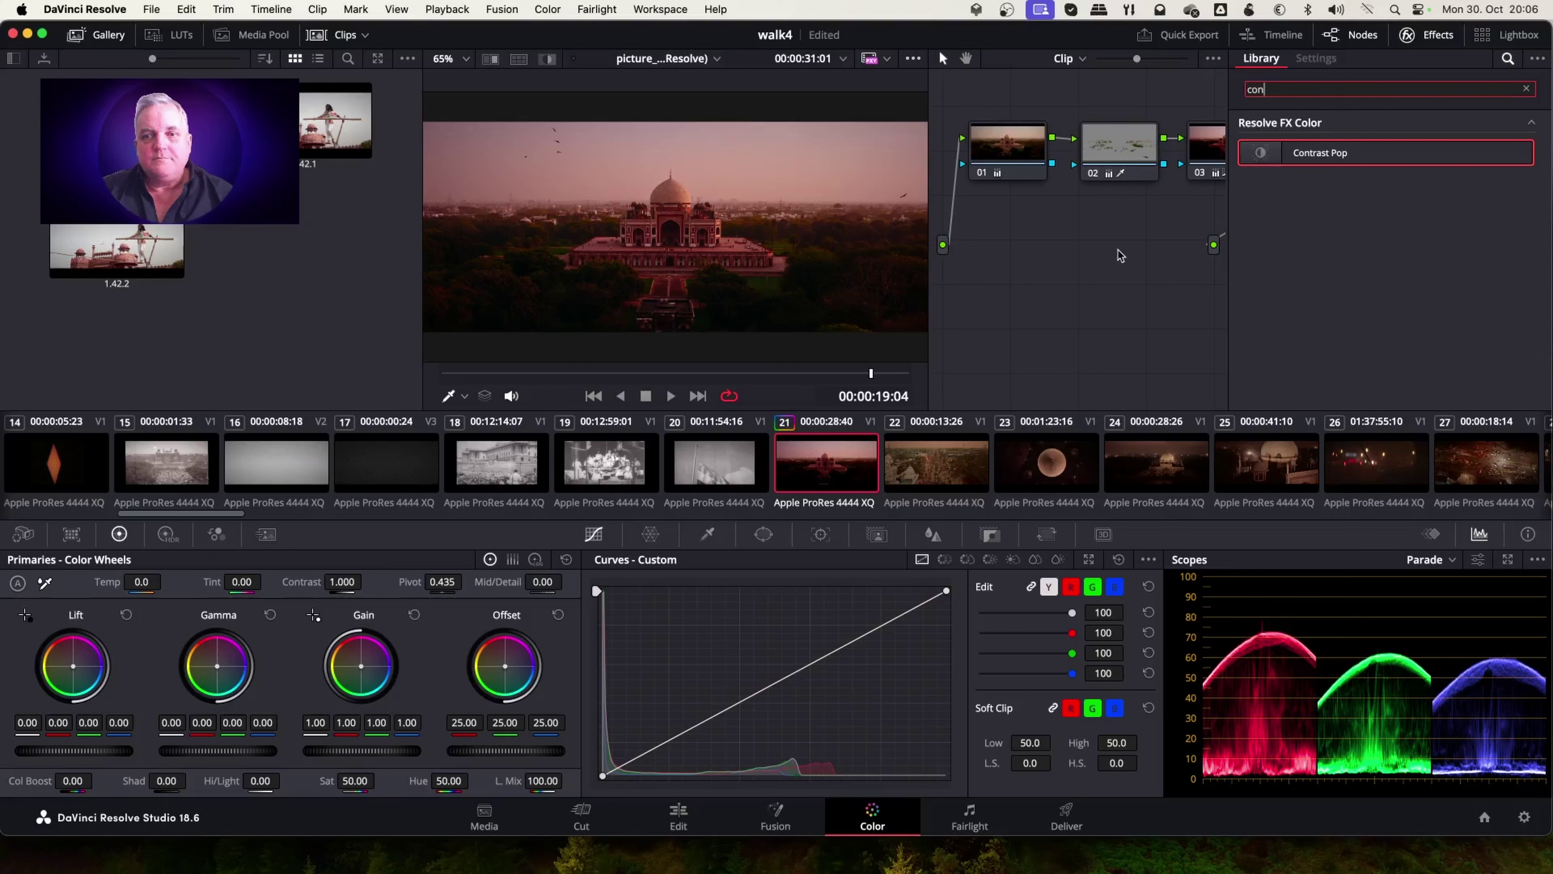
key("alt+s")
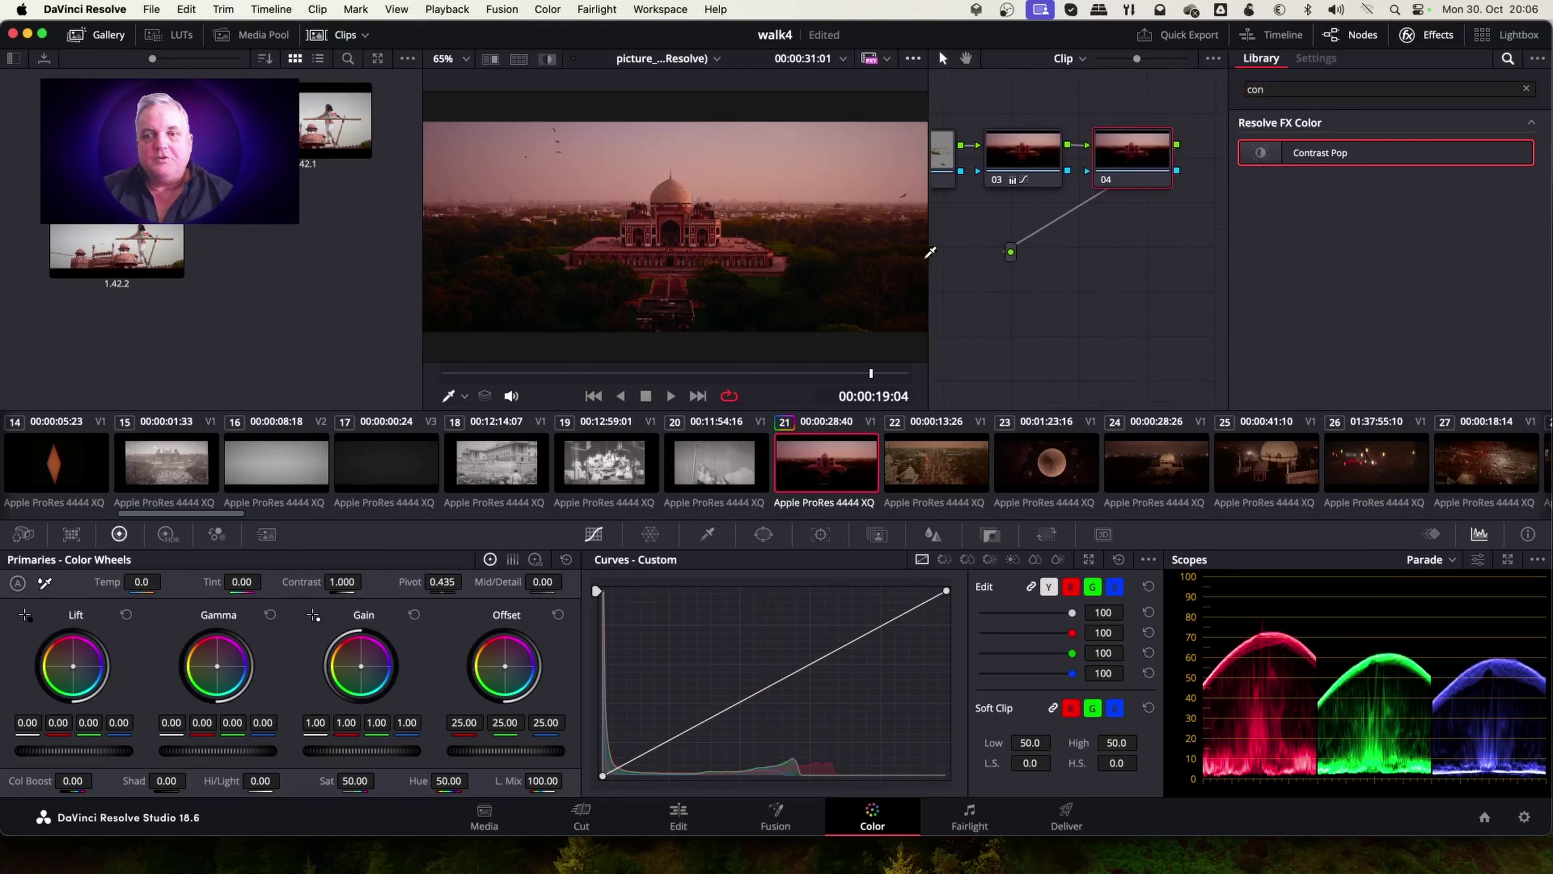
left_click_drag(1321, 153, 1145, 157)
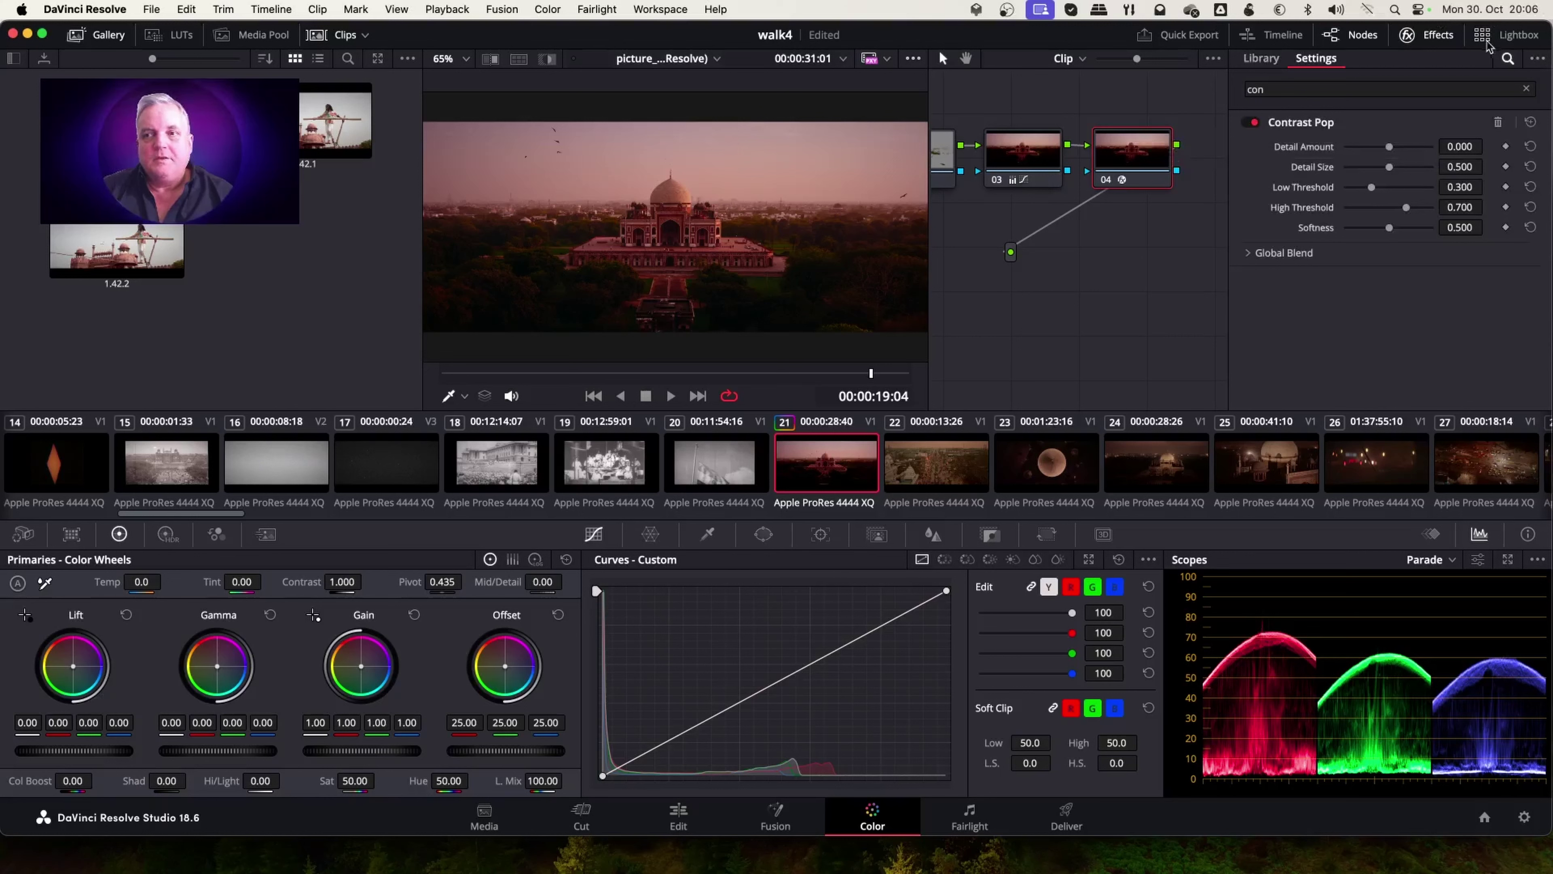
left_click(1425, 35)
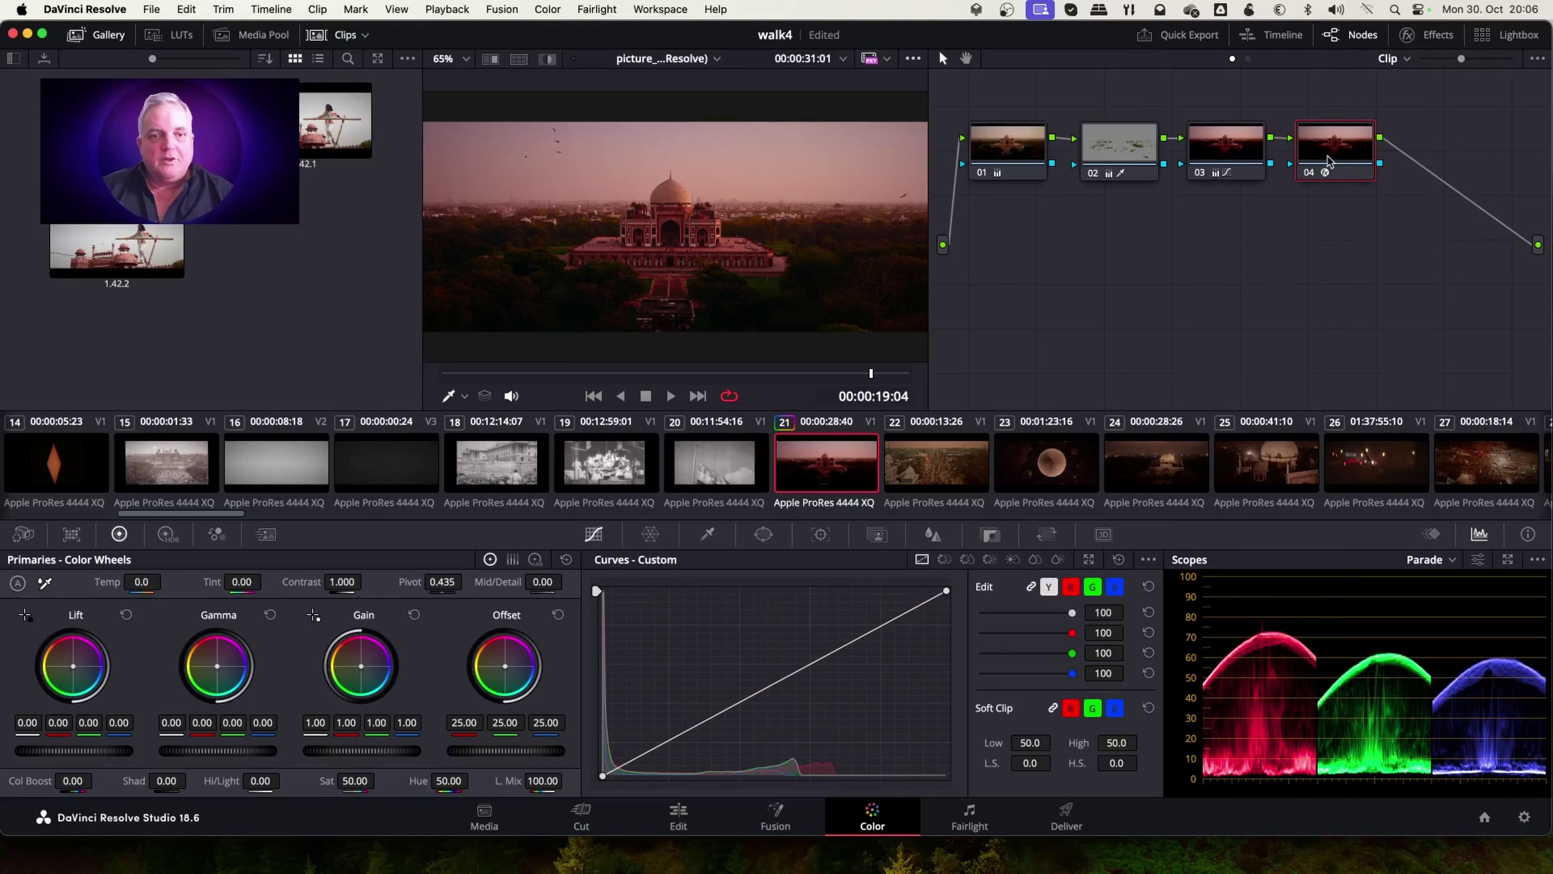
- Set Contrast Pop Detail Amount to 0.193 and Softness to 0.651, scrub, then select clip 22
left_click(1431, 36)
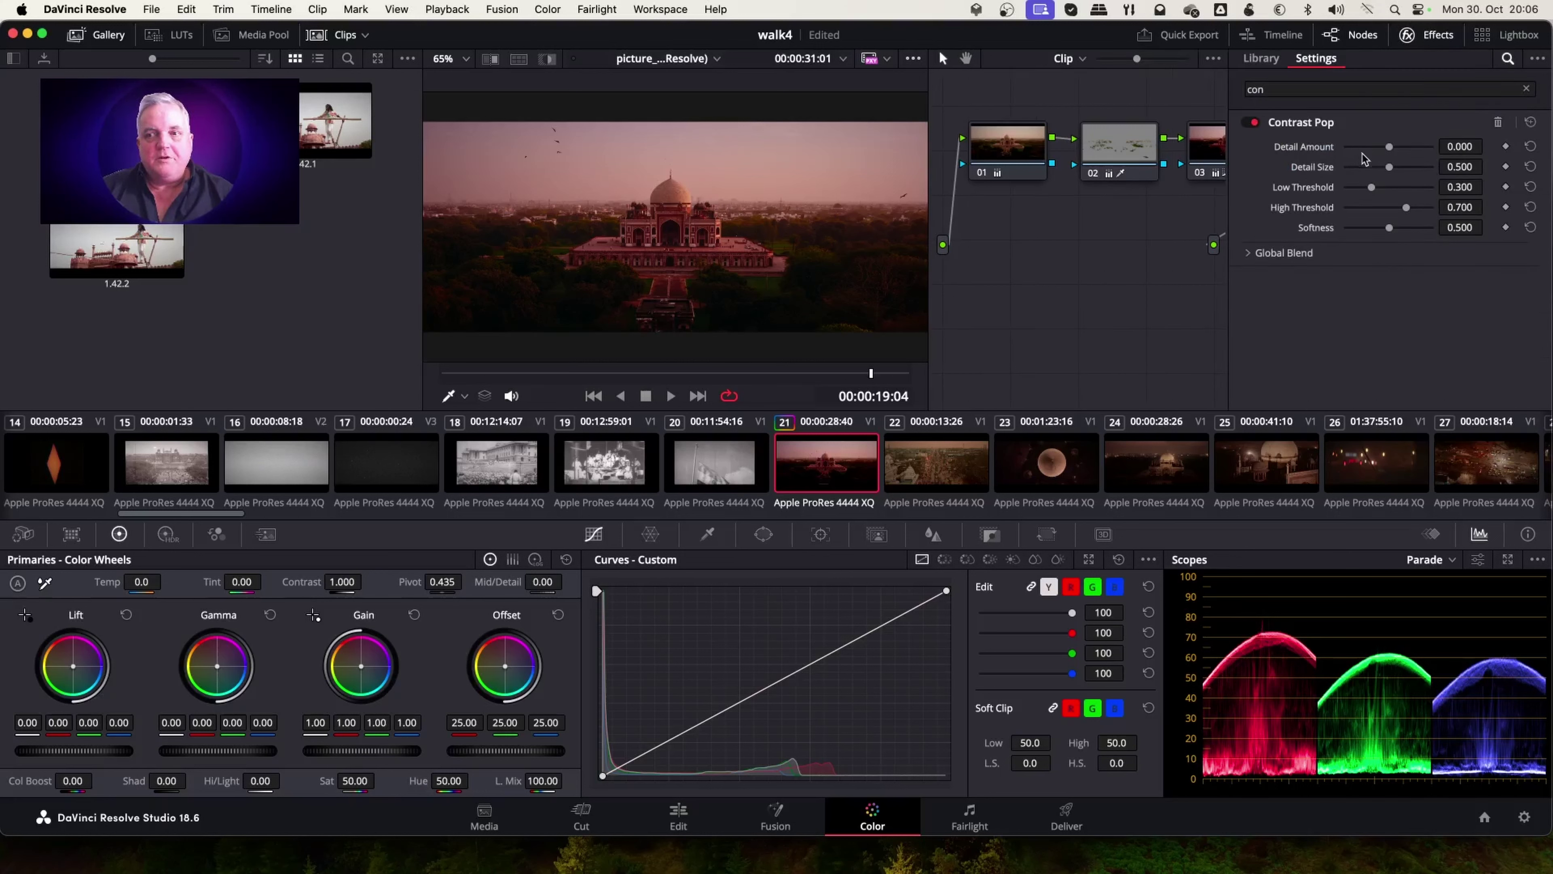
mouse_move(1391, 148)
left_mouse_down()
mouse_move(1417, 149)
mouse_move(1398, 150)
left_mouse_up()
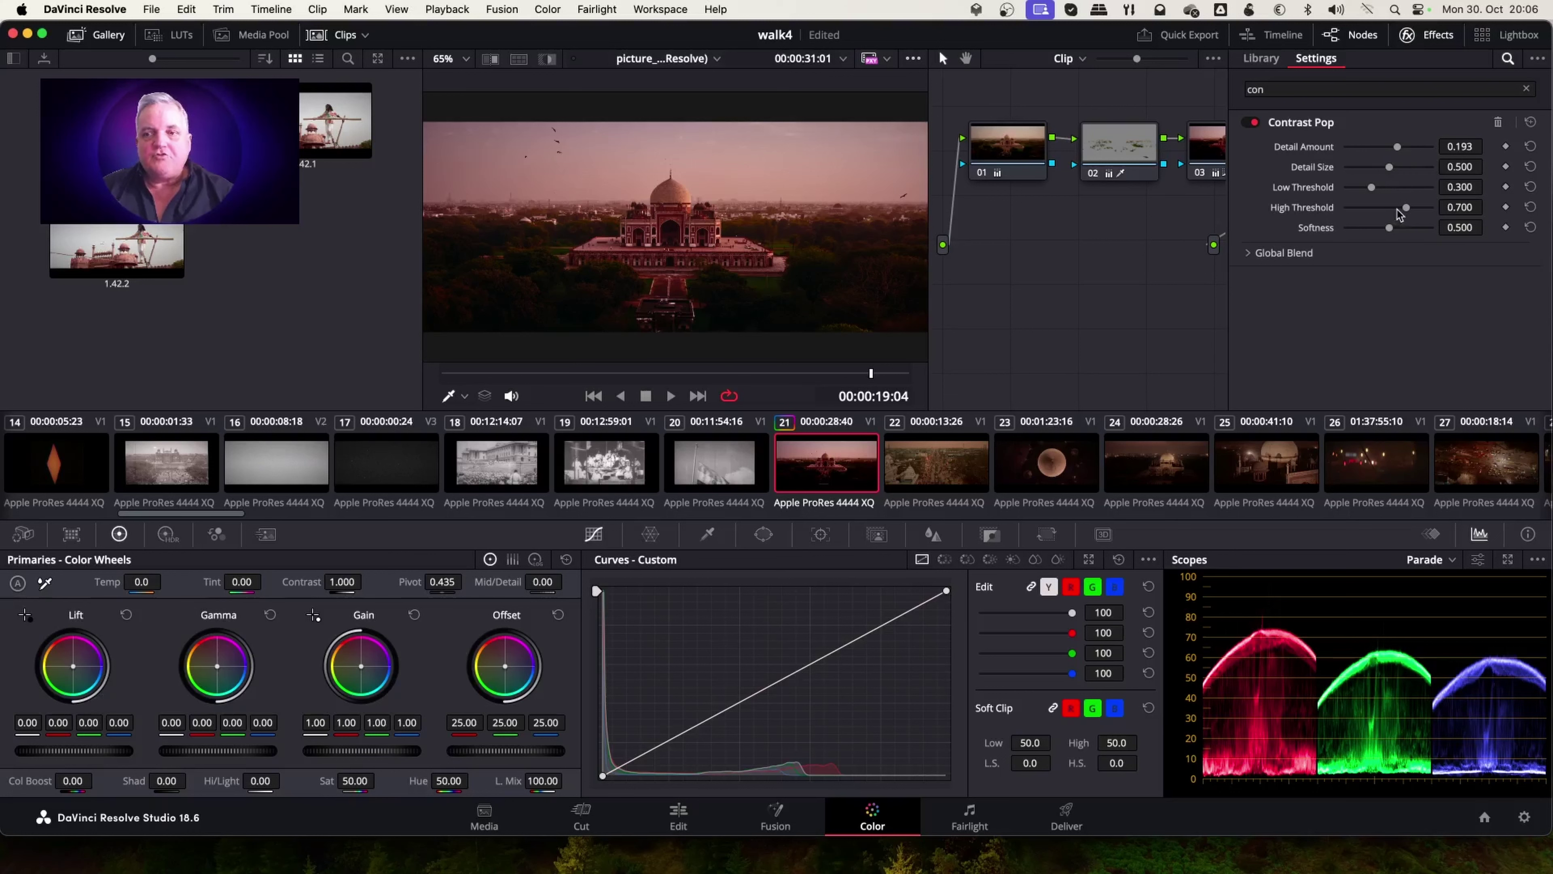
left_click_drag(1389, 230, 1402, 232)
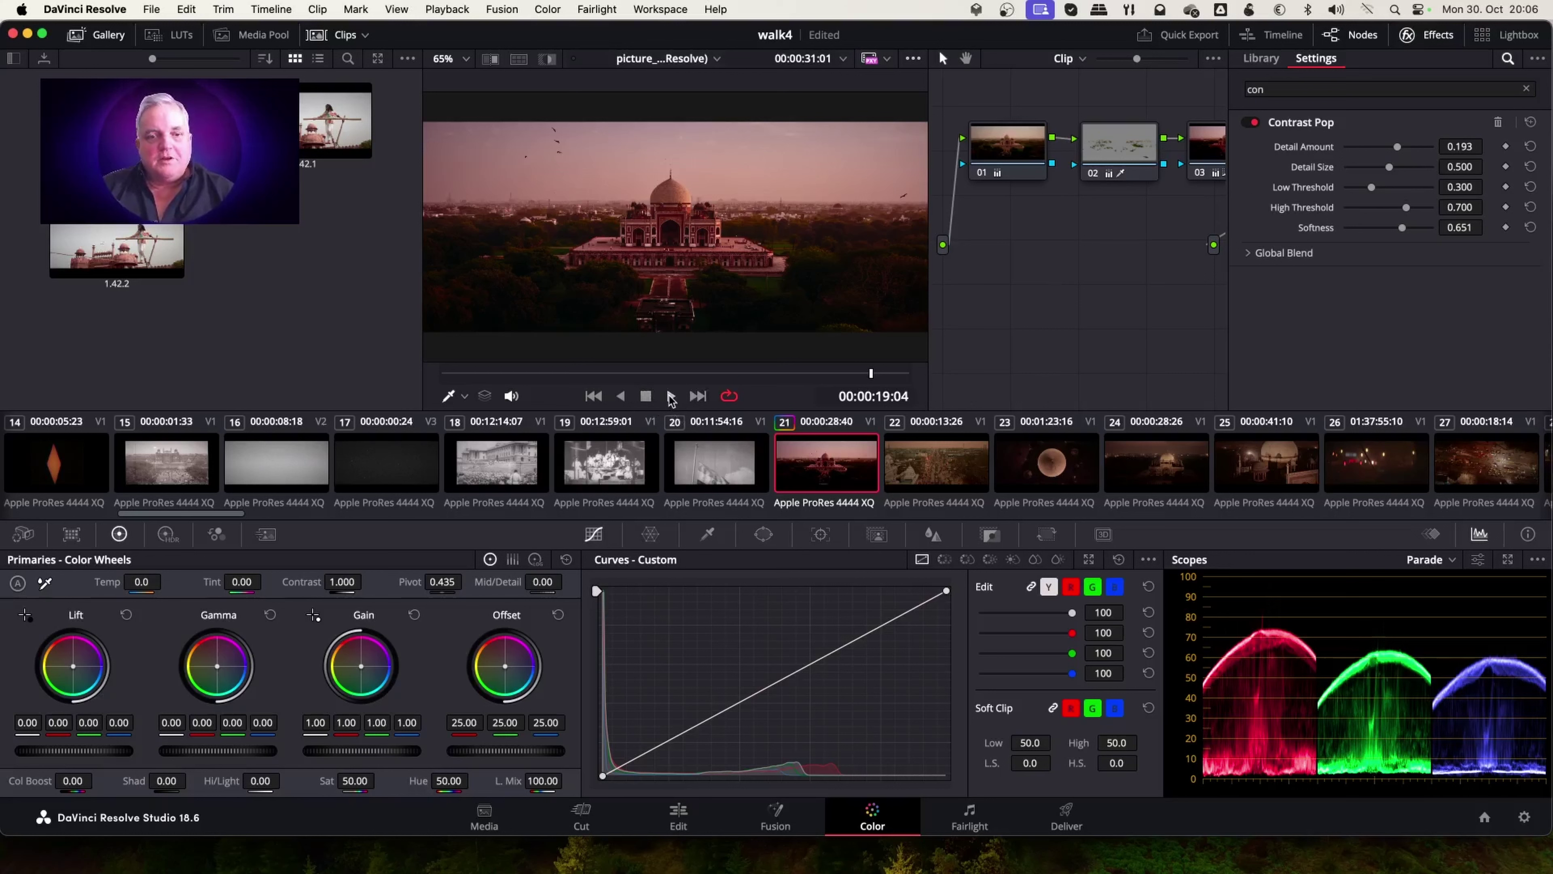
left_click_drag(747, 380, 865, 398)
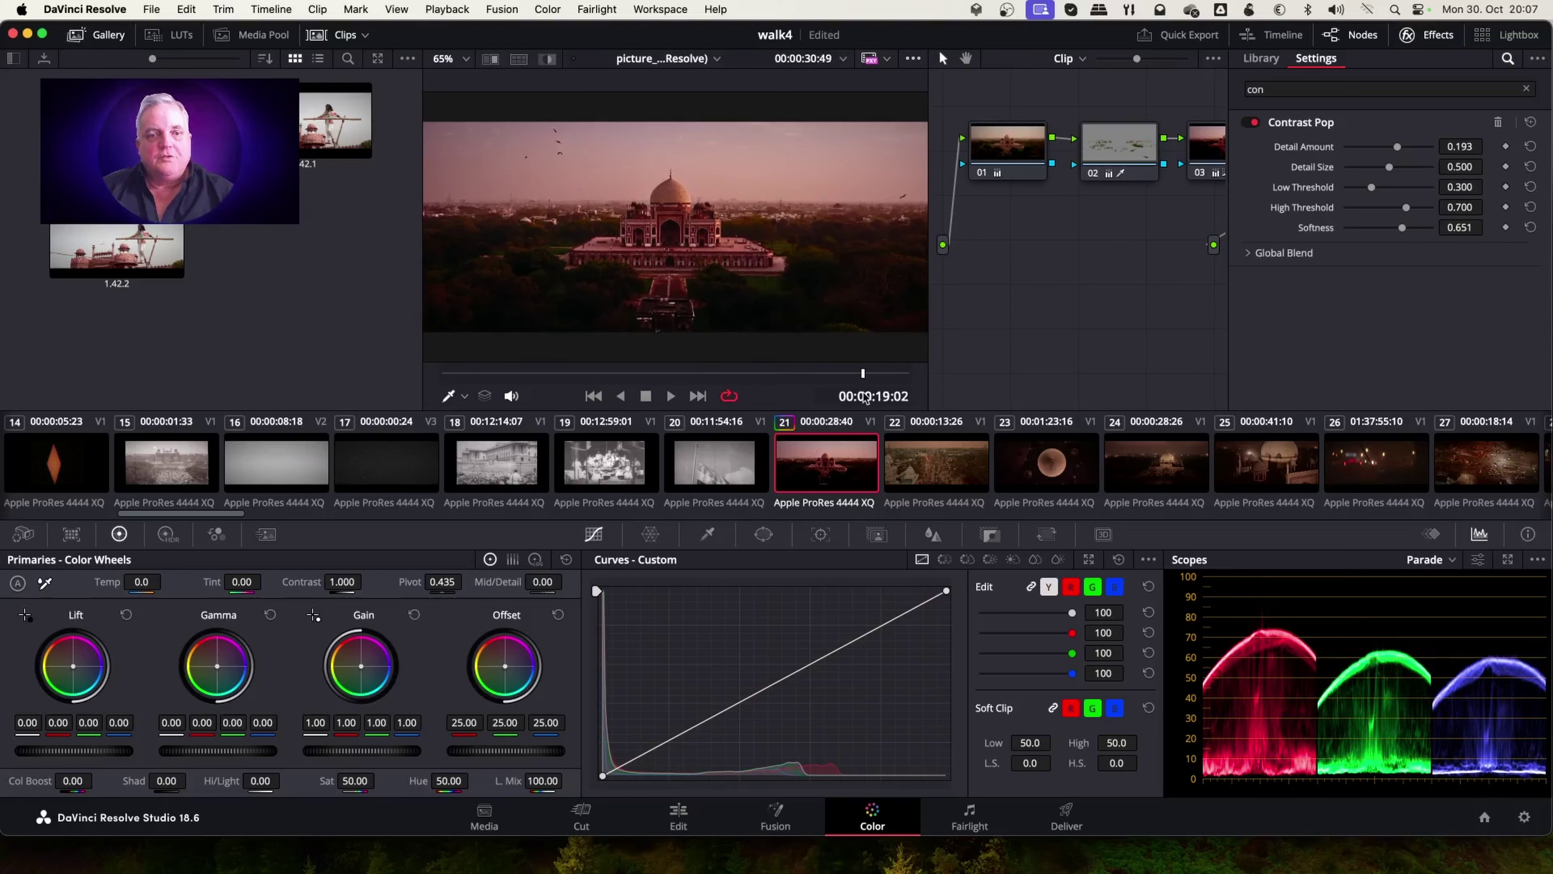
left_click(963, 459)
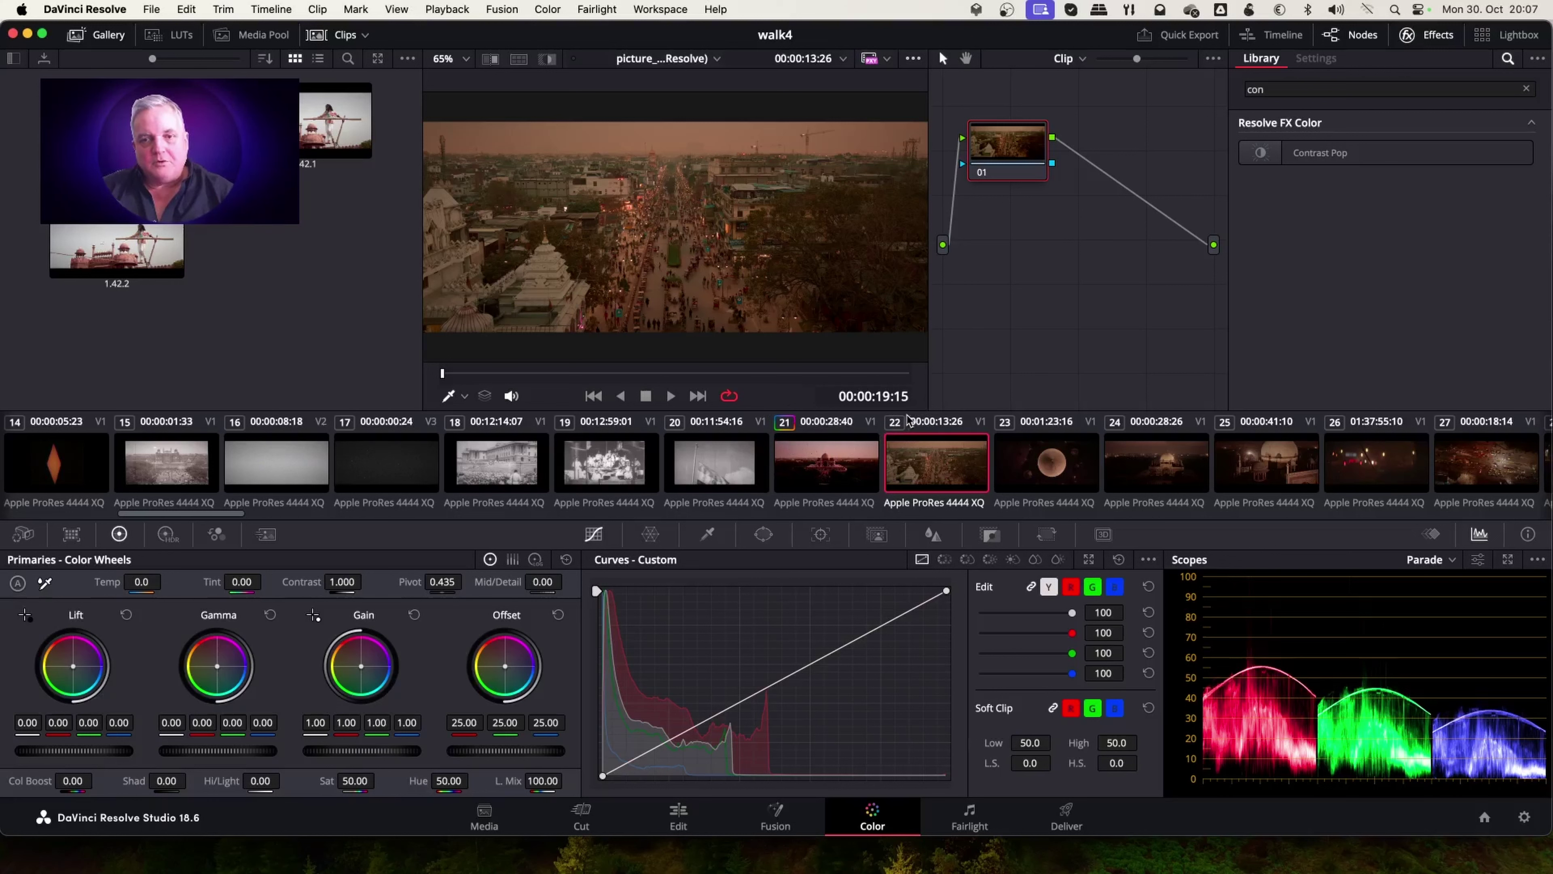
- Close the Effects panel and open clip 21's thumbnail context menu
left_click(1430, 36)
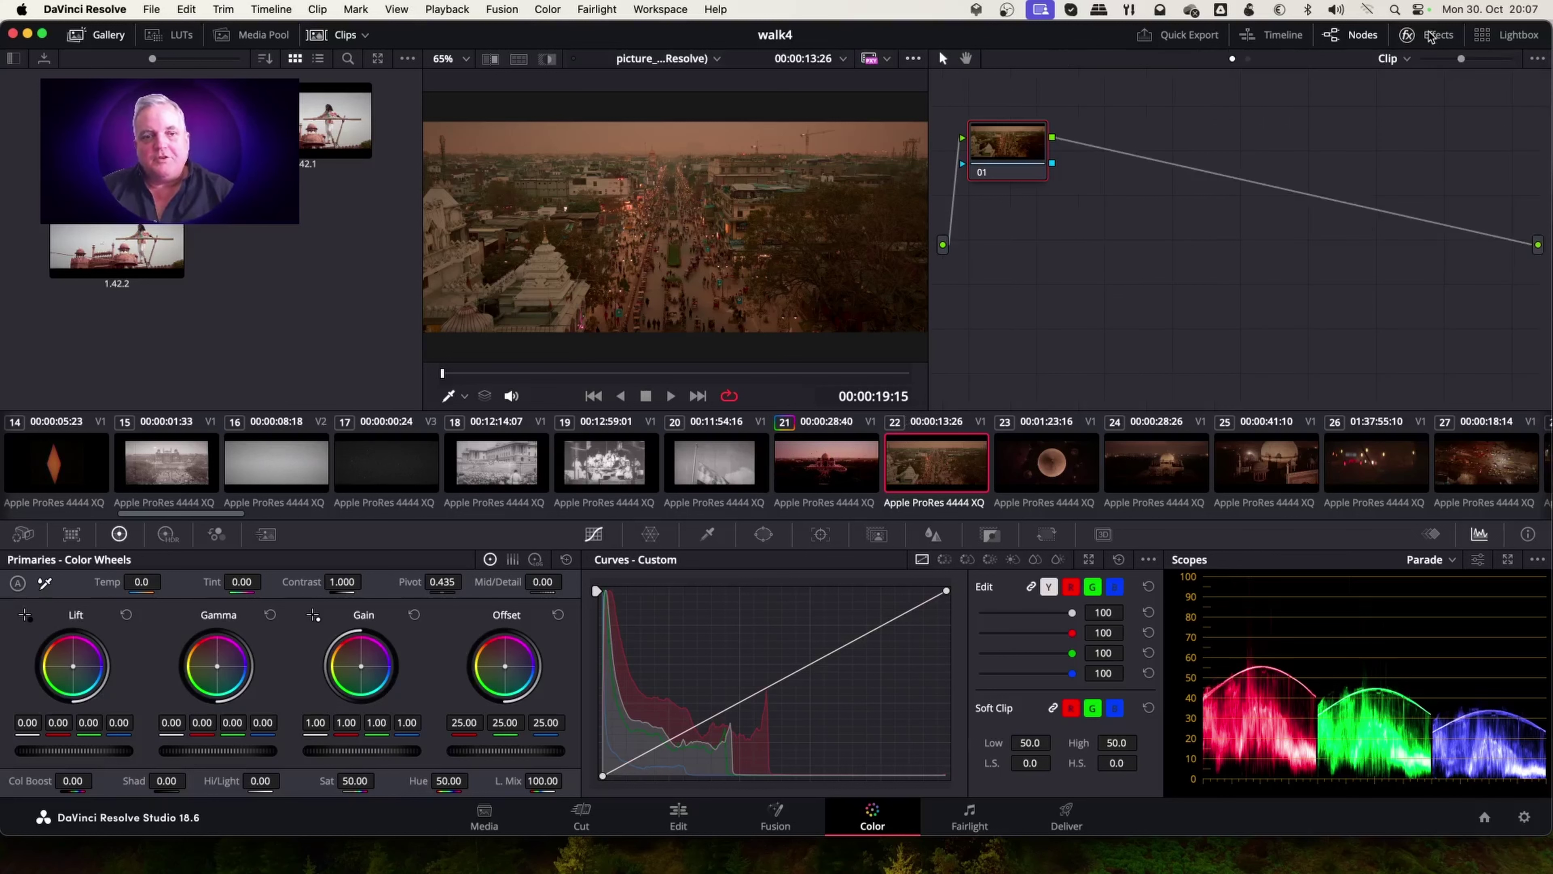
right_click(825, 468)
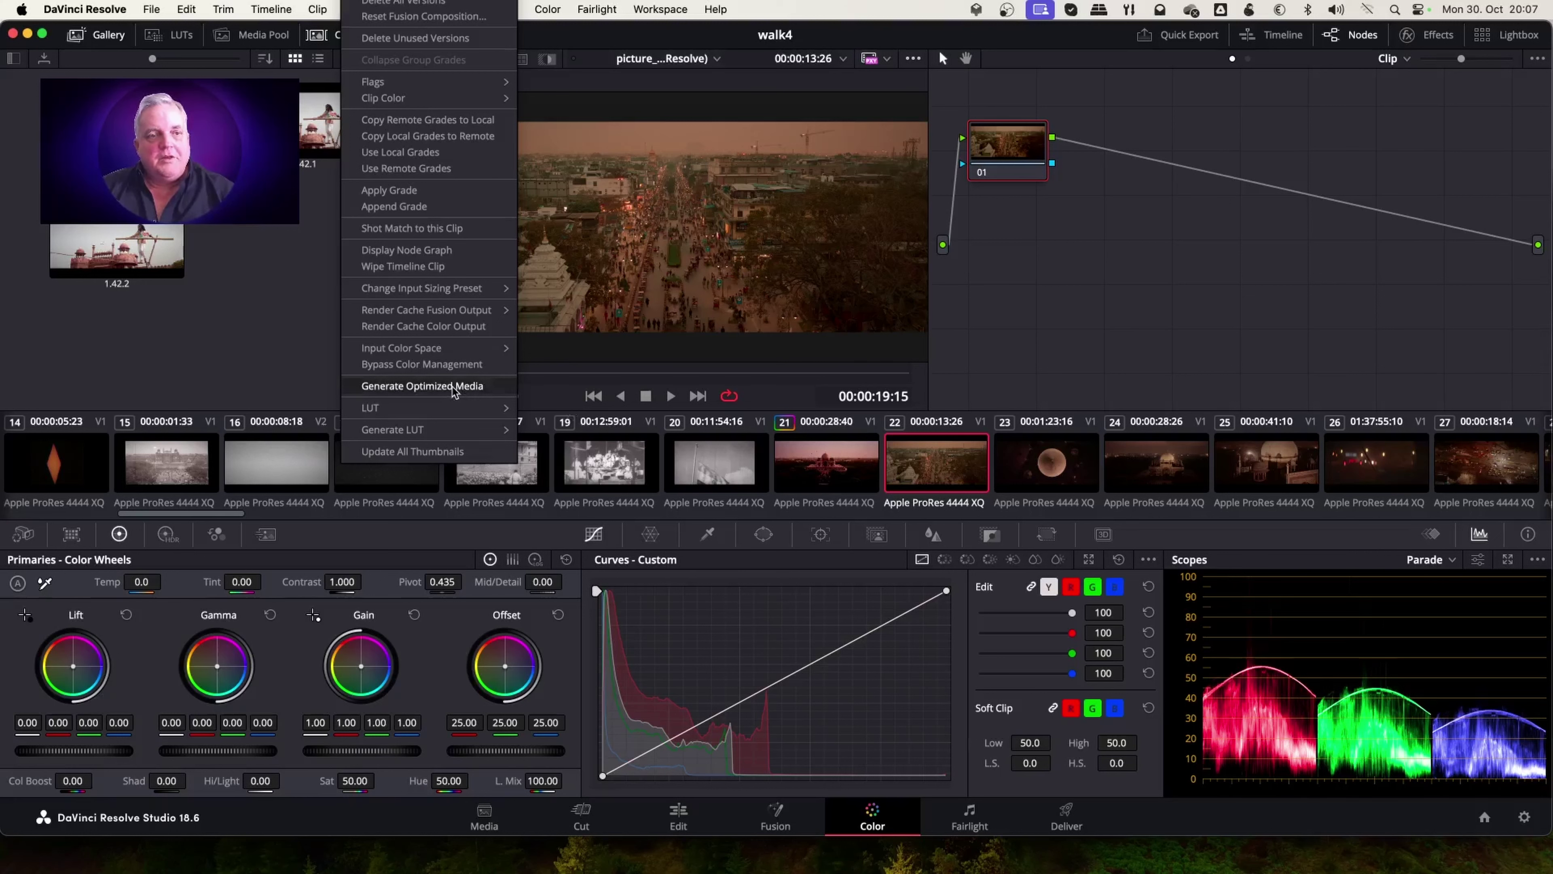
- Display clip 21's node graph and drag its nodes 01, 03 and Contrast Pop 04 into clip 22
left_click(453, 251)
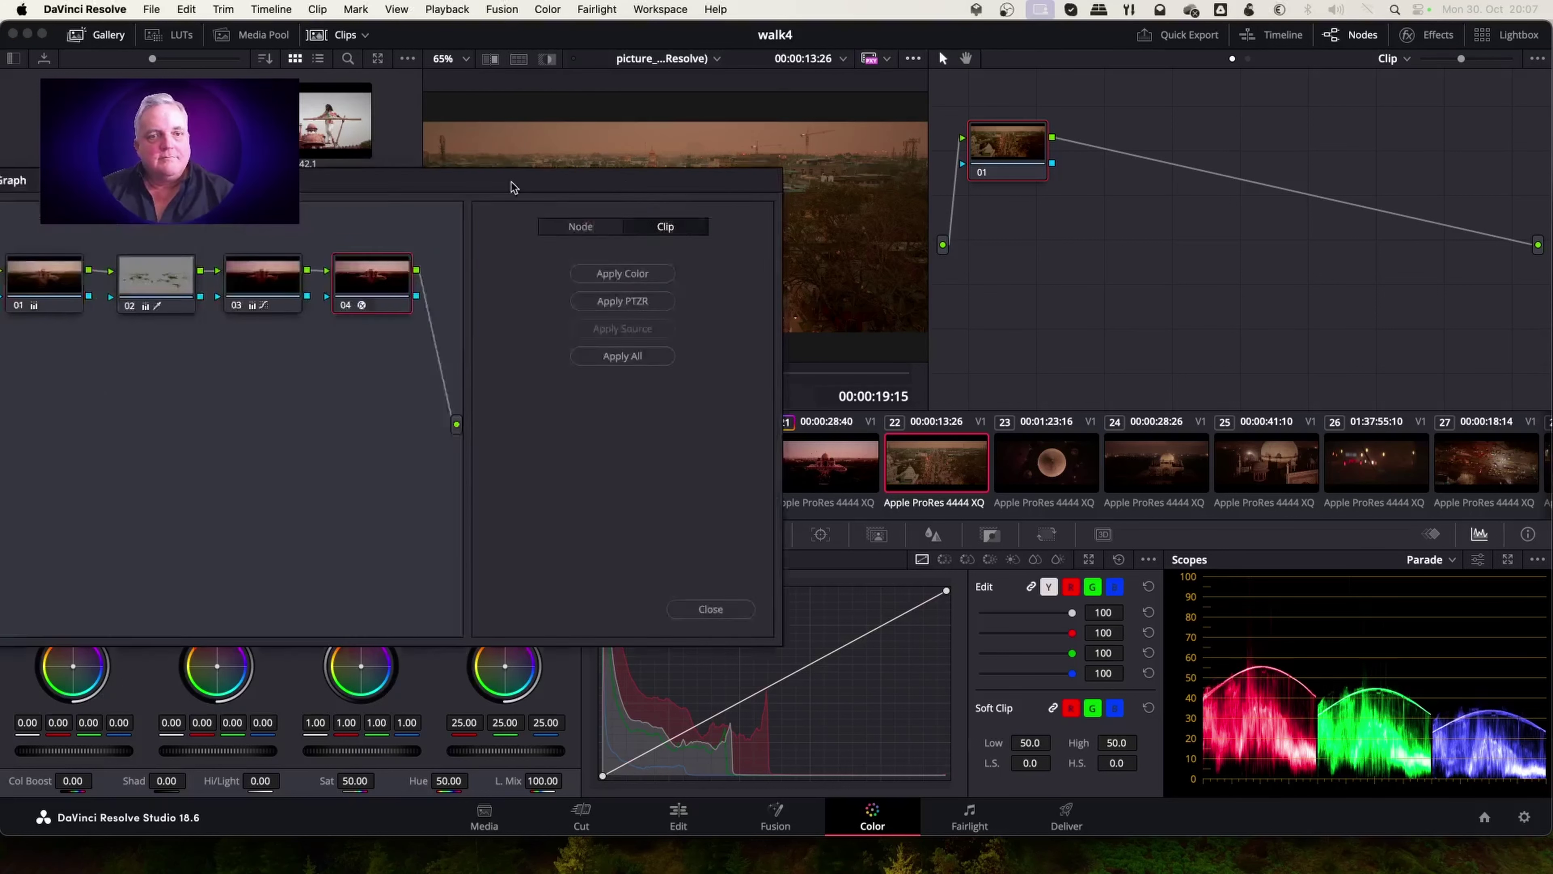
left_click_drag(544, 199, 535, 398)
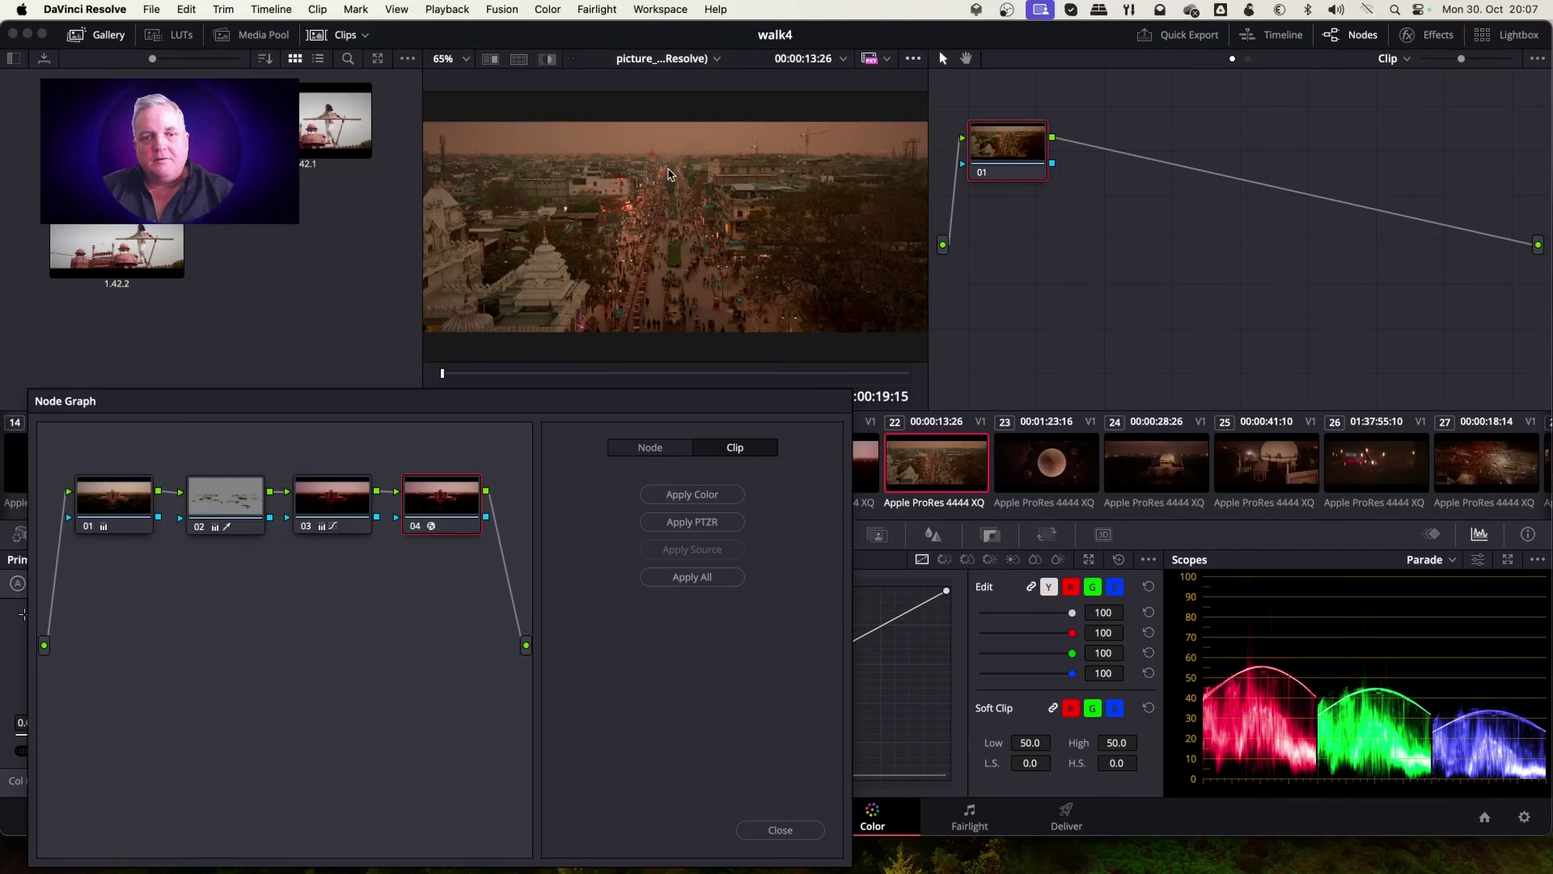
left_click(100, 499)
mouse_move(101, 499)
left_mouse_down()
mouse_move(141, 446)
mouse_move(765, 227)
mouse_move(1018, 155)
left_mouse_up()
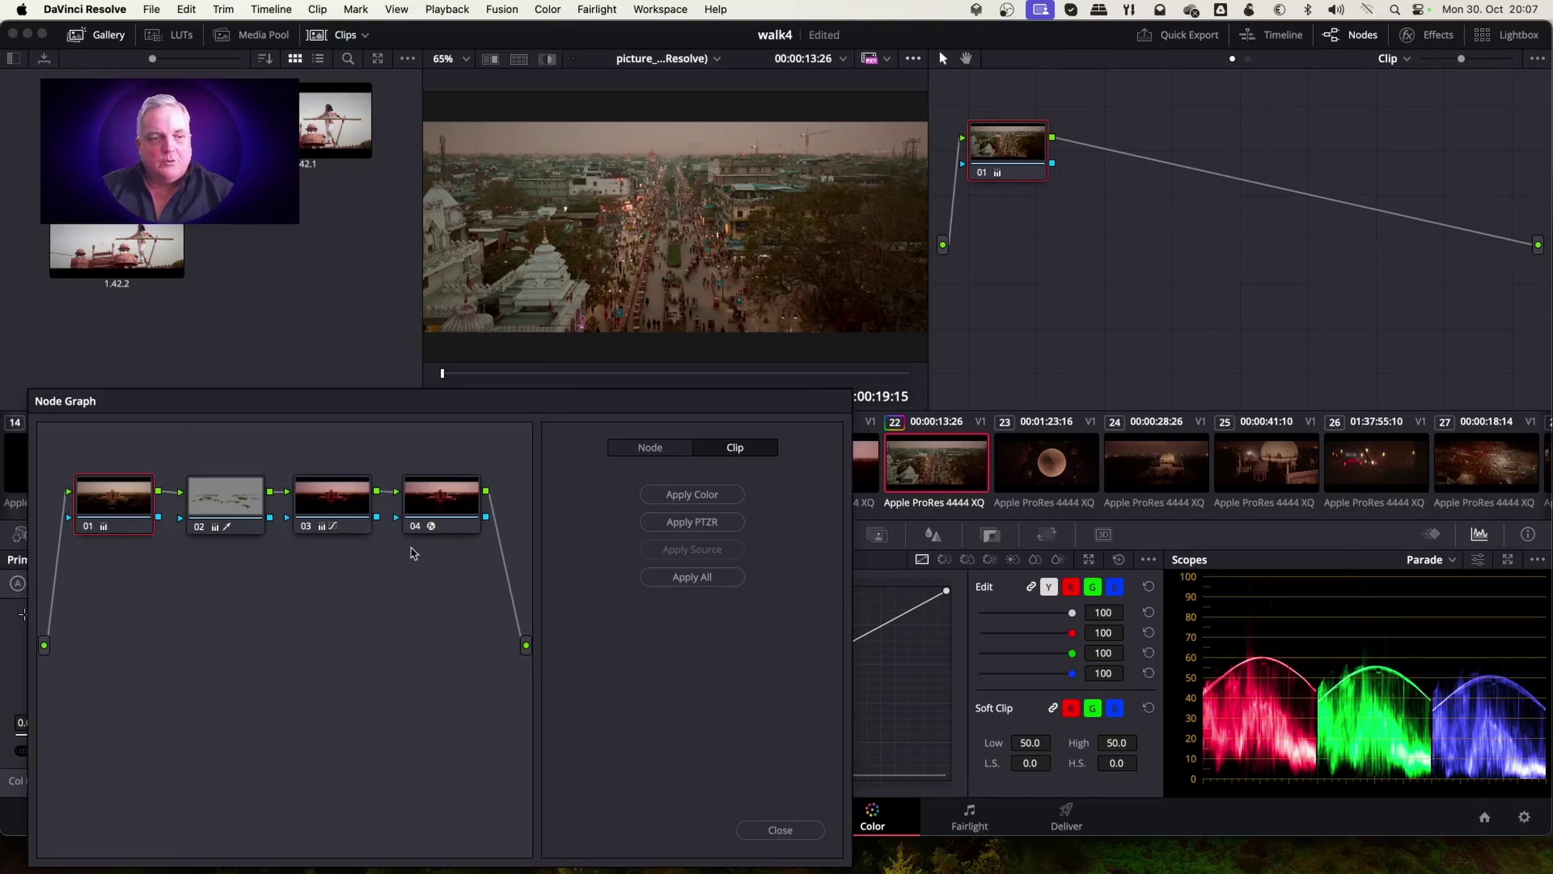
left_click_drag(346, 502, 1150, 165)
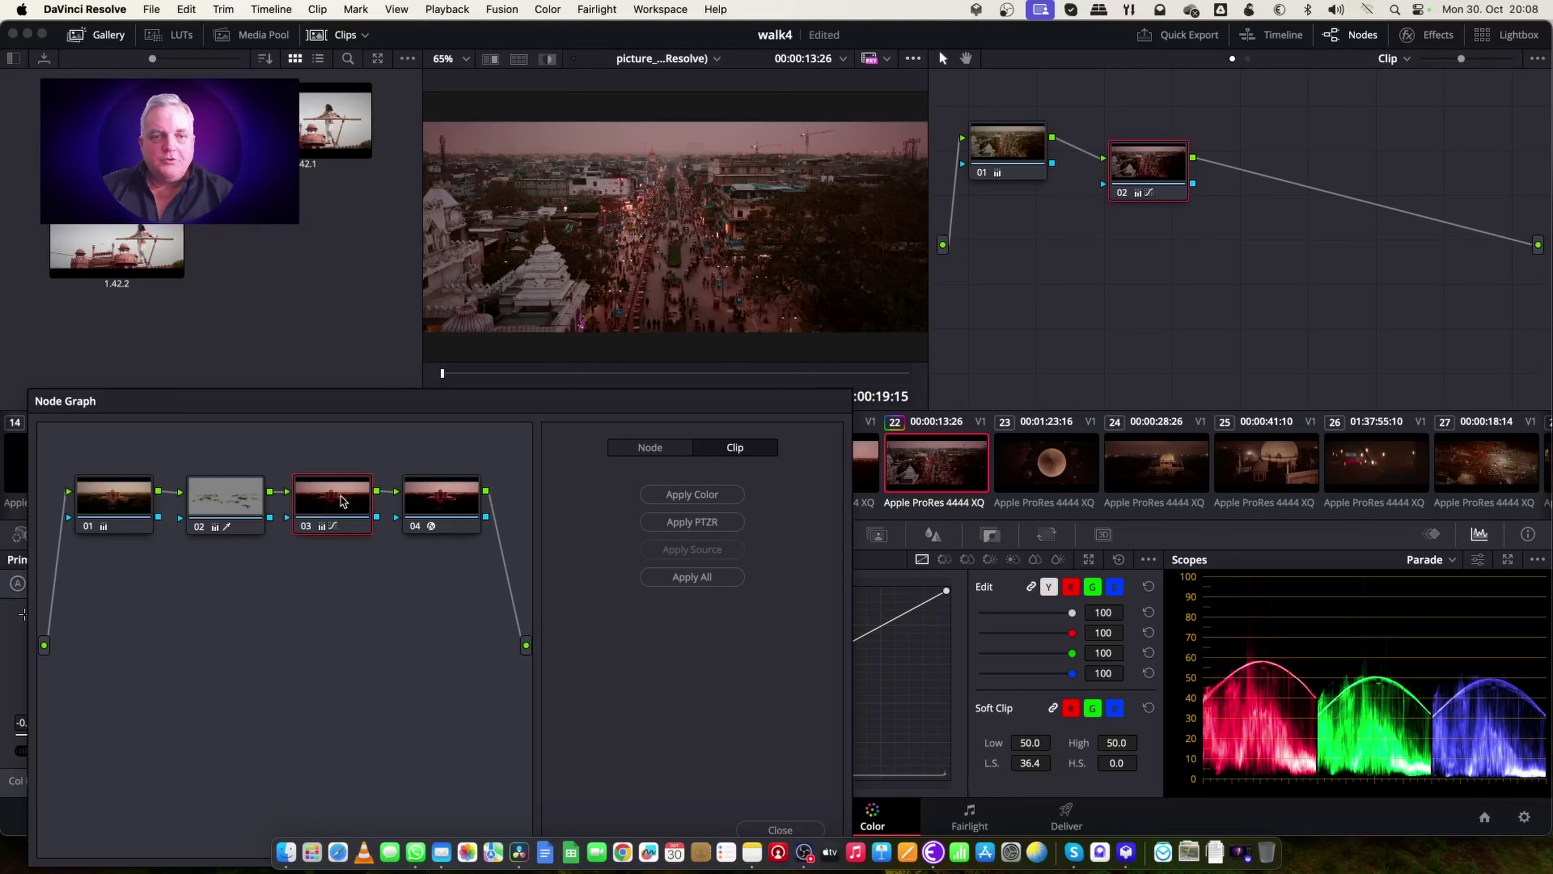
left_click(447, 504)
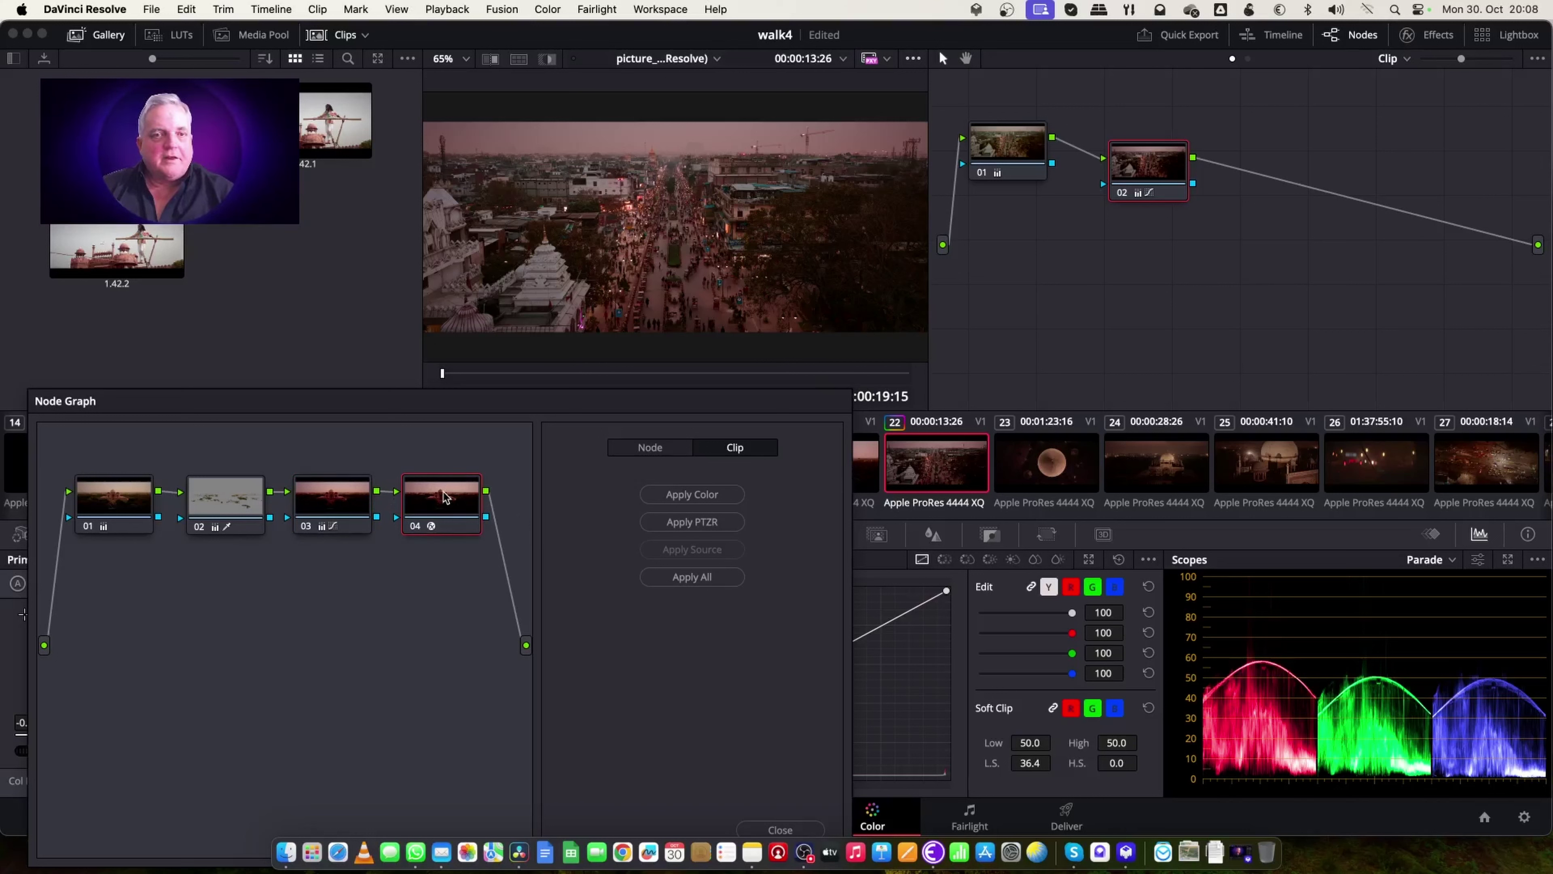
left_click_drag(445, 497, 1311, 190)
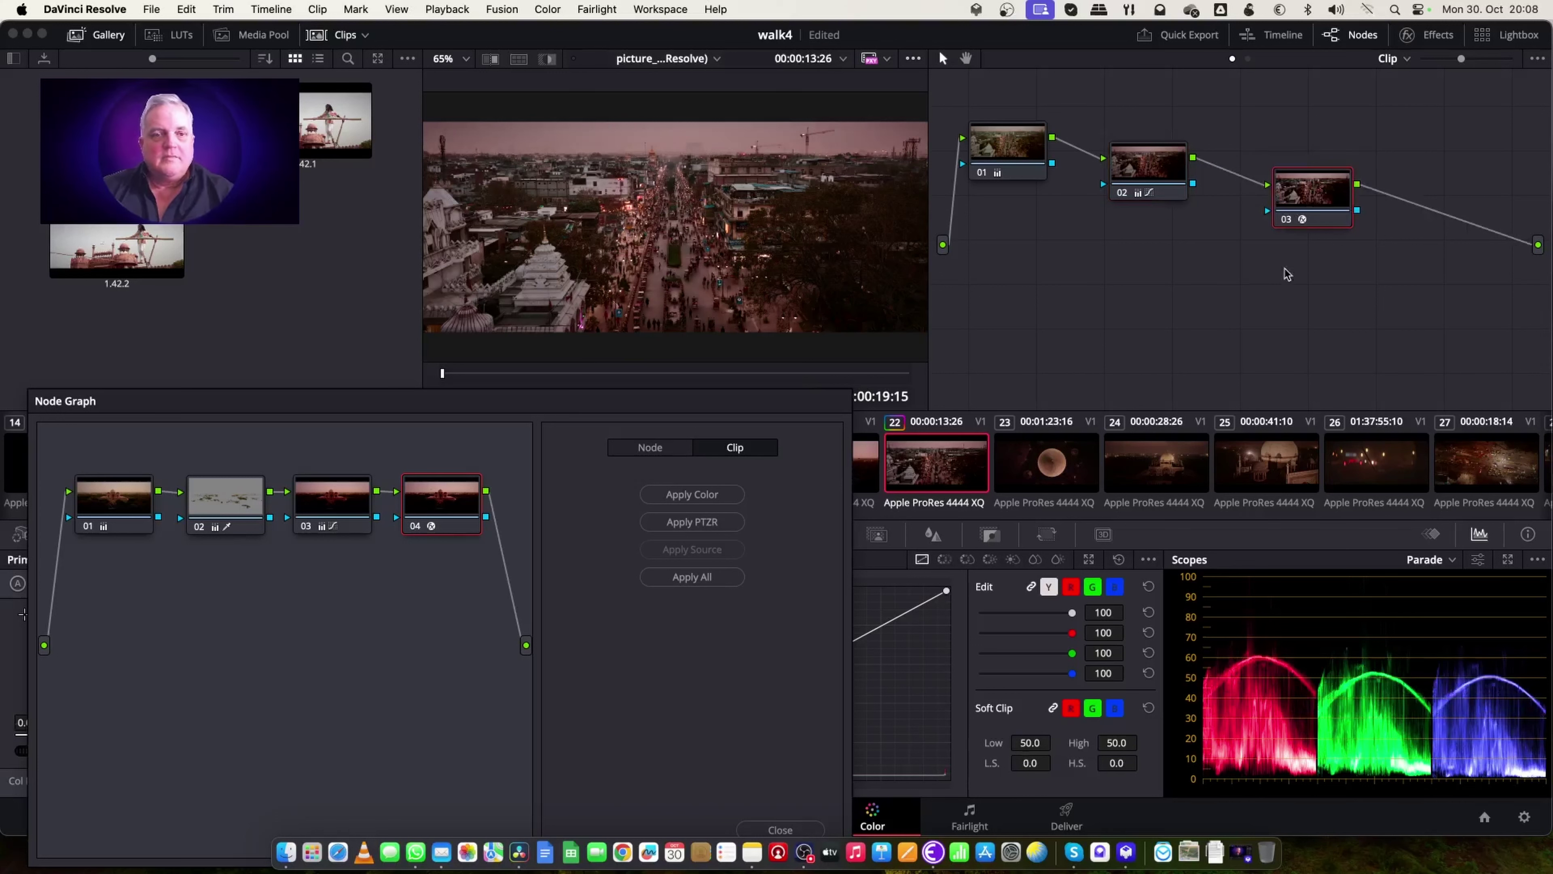
- Close the node graph and flip between the temple clip and the street clip to compare them
left_click(785, 829)
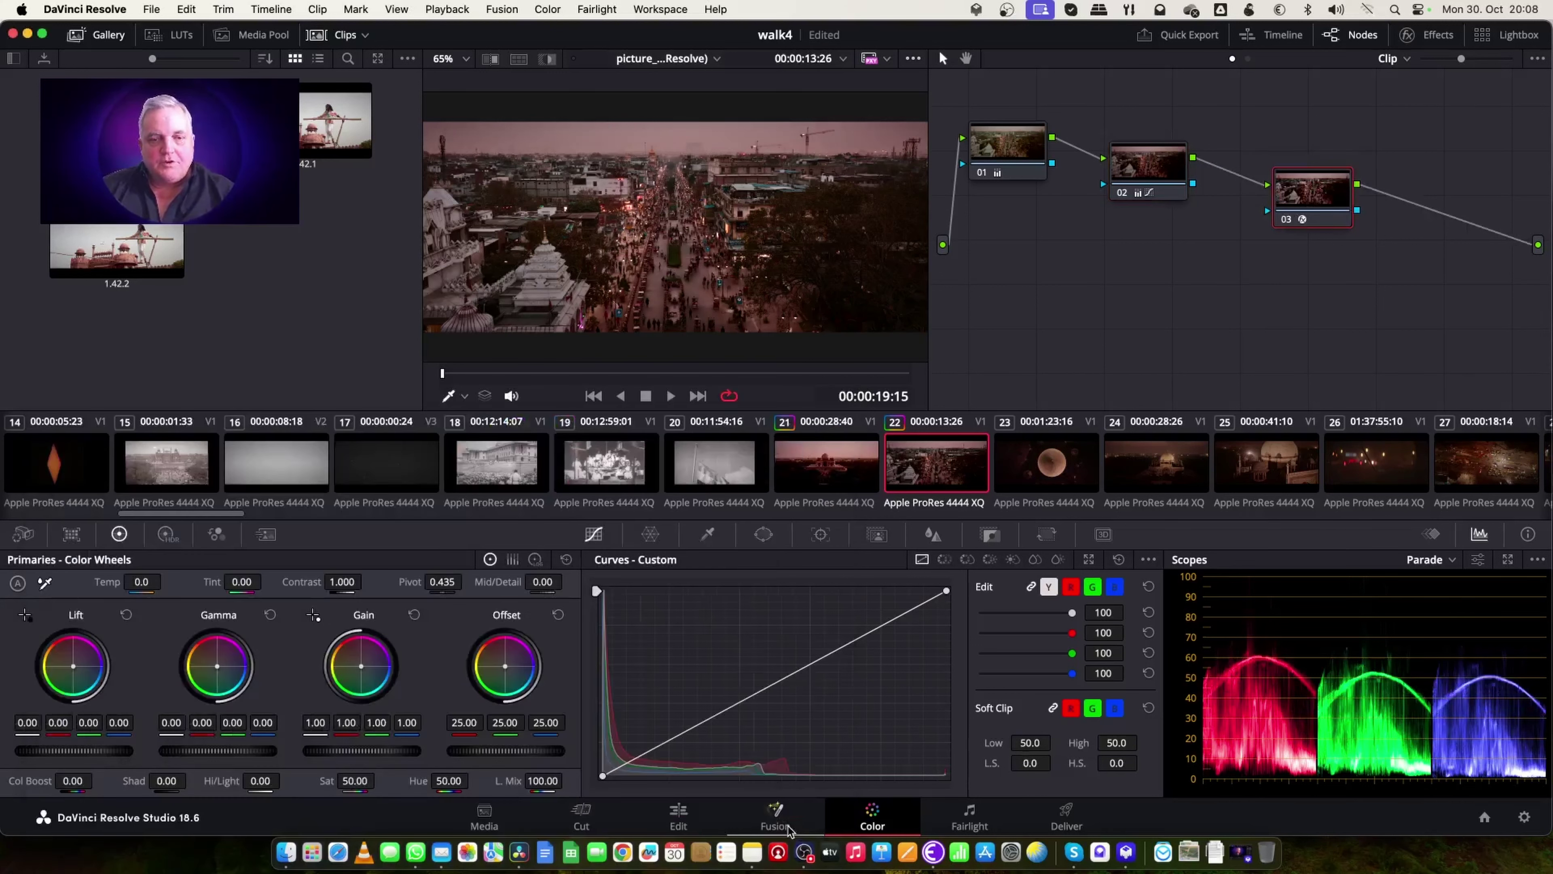
left_click(853, 466)
left_click(928, 466)
left_click(838, 470)
left_click(929, 467)
left_click(865, 474)
left_click(937, 471)
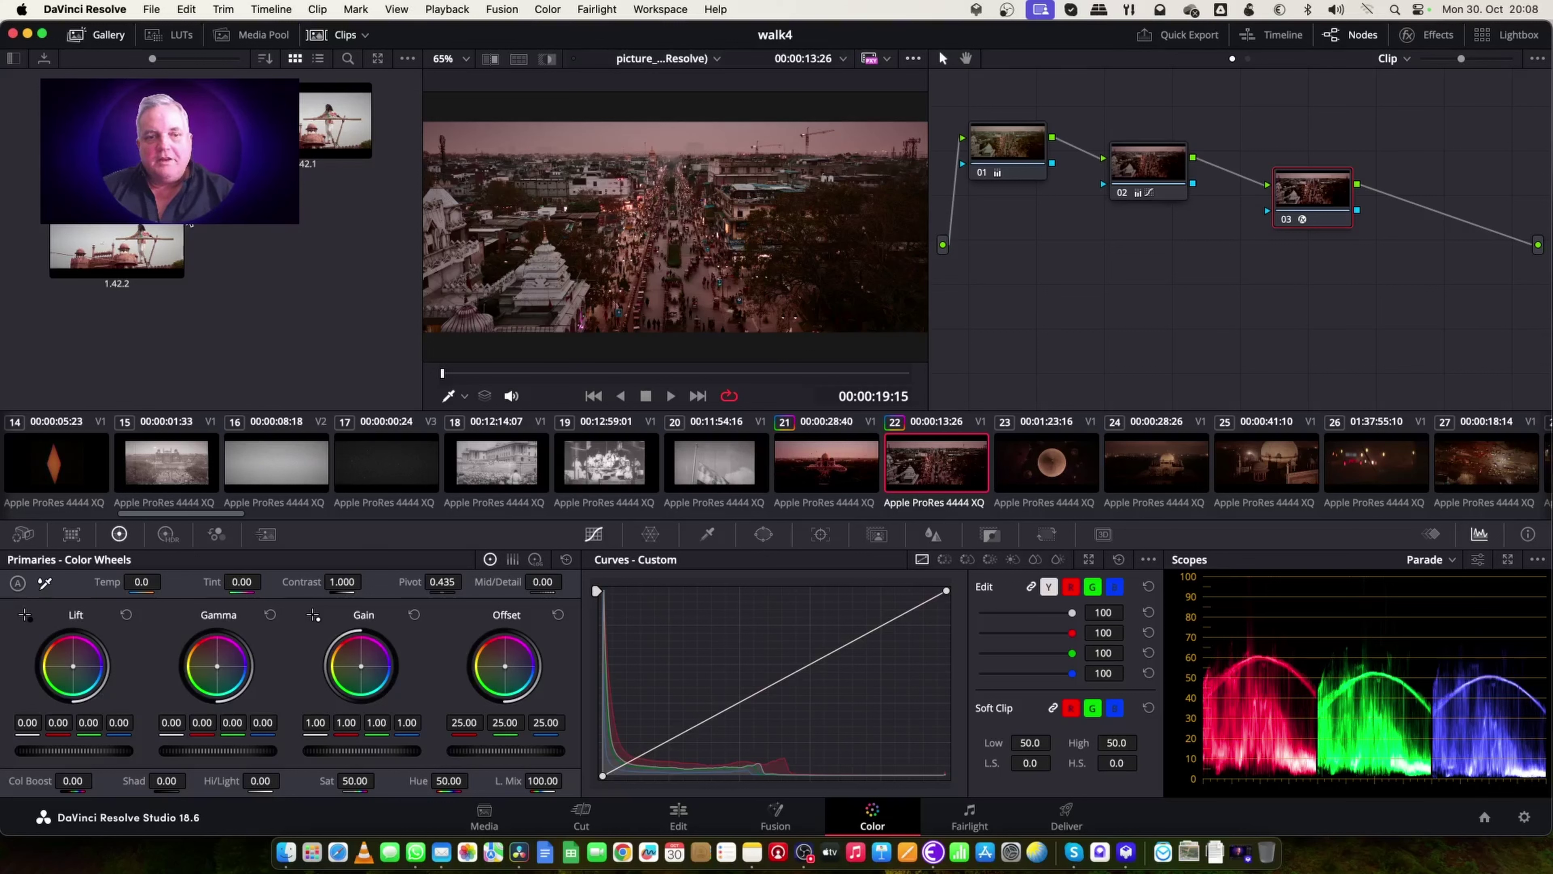
- Wipe the street clip against temple clip 21 and drag the divider to reveal more temple
right_click(818, 462)
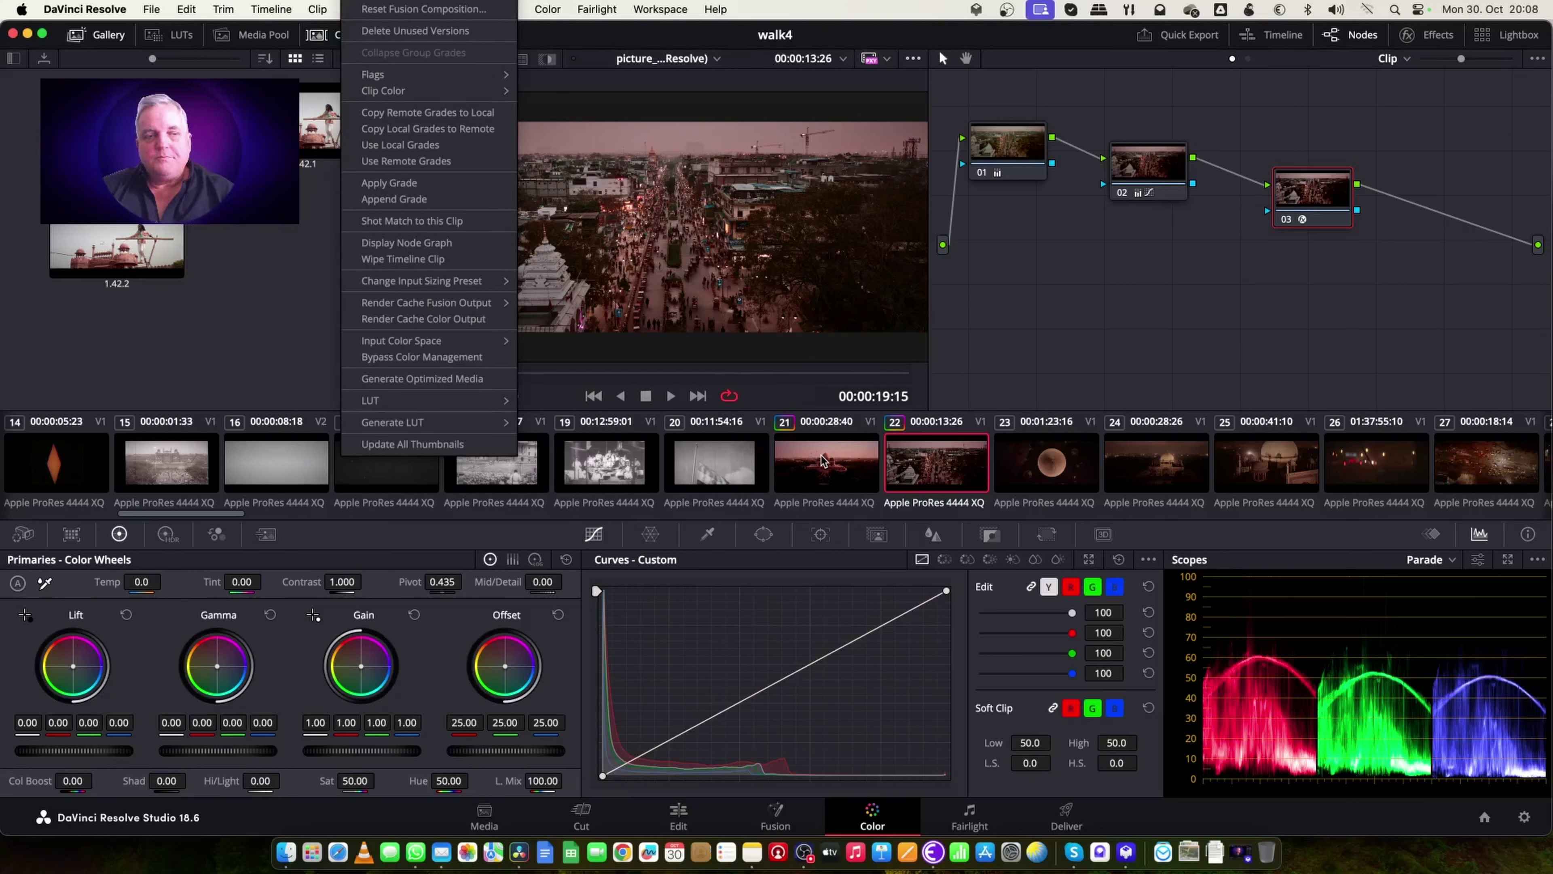
left_click(402, 260)
left_click_drag(669, 240, 673, 295)
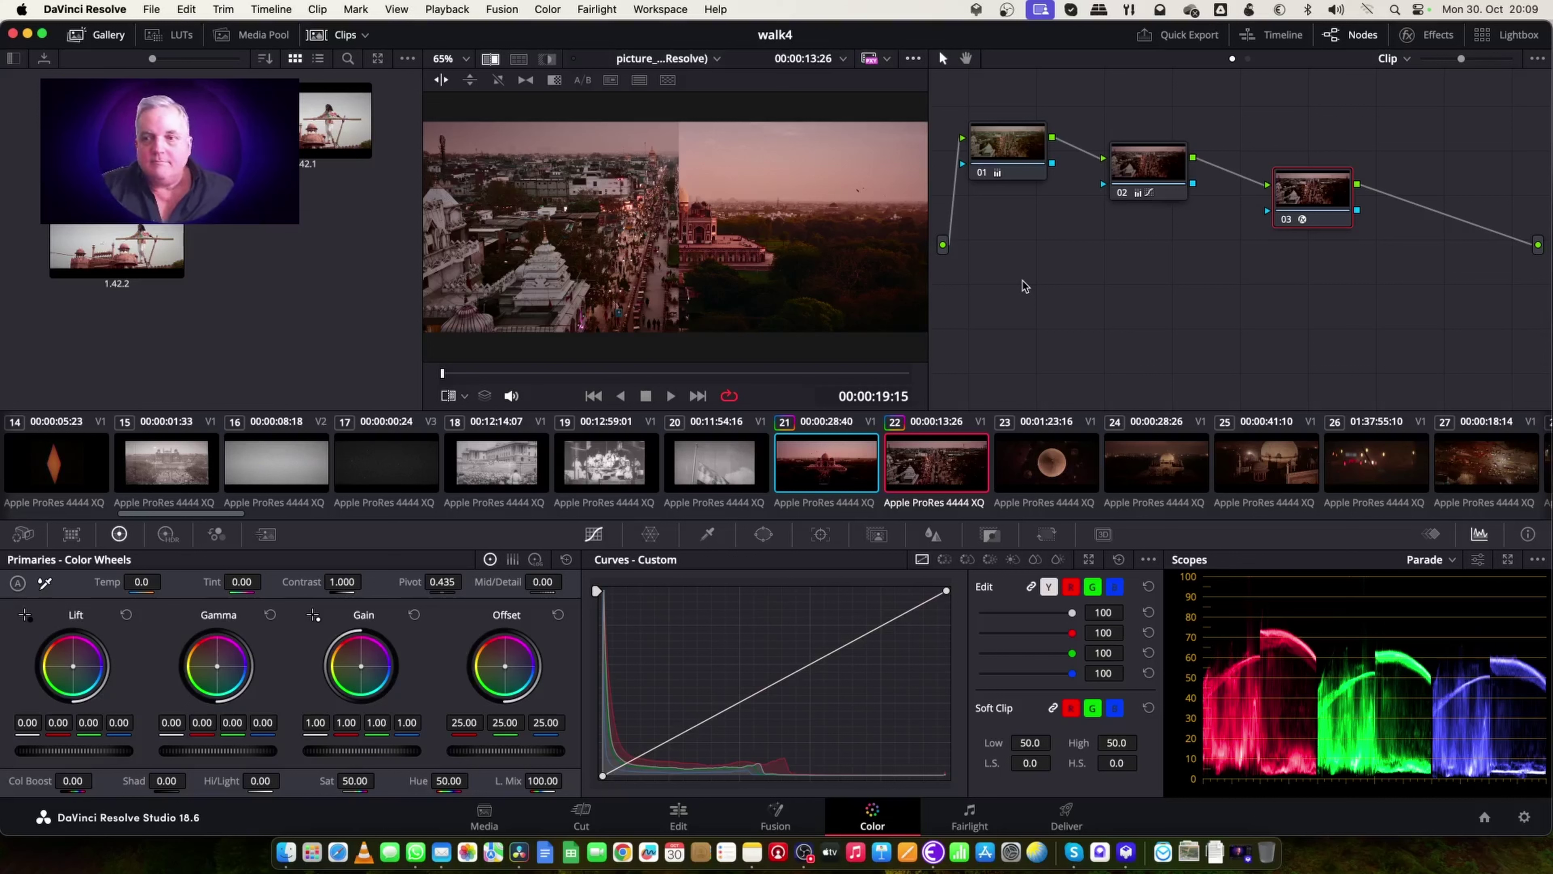
- Add serial node 04 to the street clip, turn the wipe off, and recheck against the temple clip
key("alt+s")
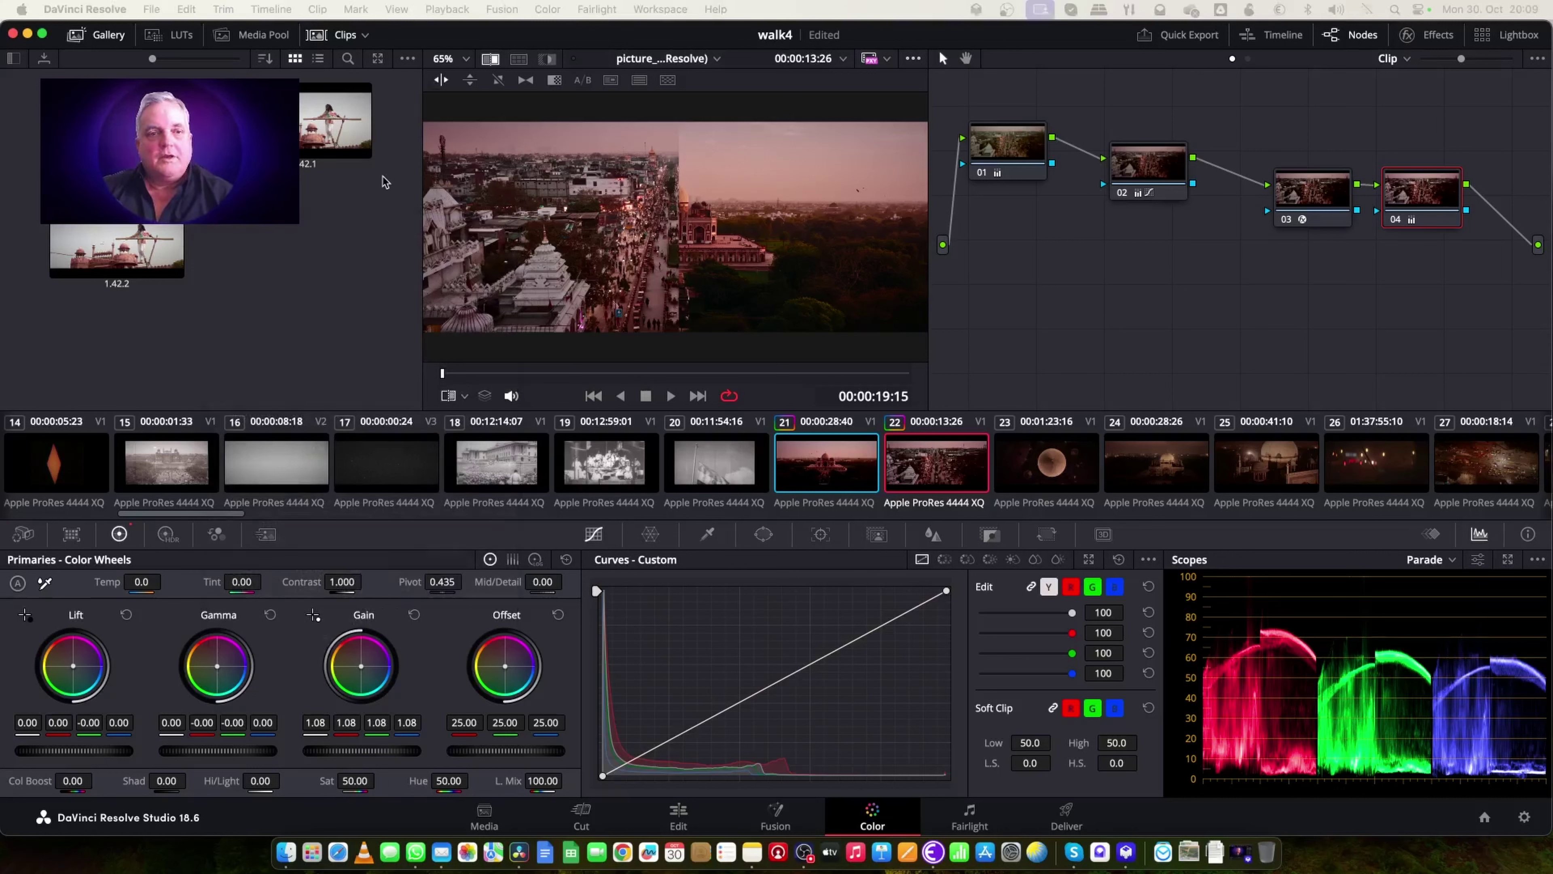
left_click(495, 59)
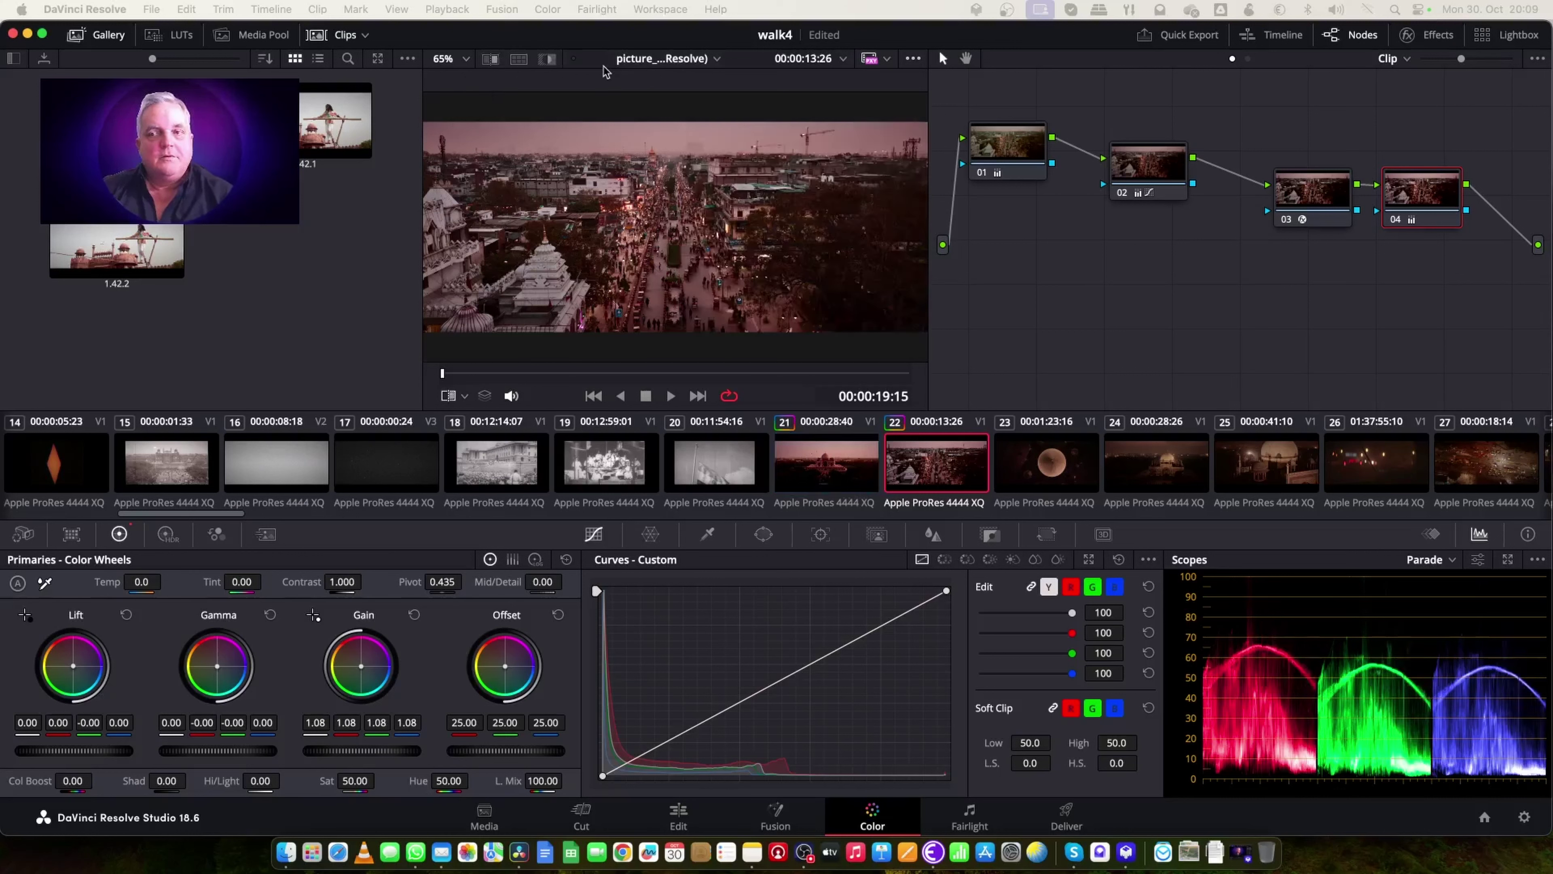
left_click(851, 465)
left_click(940, 466)
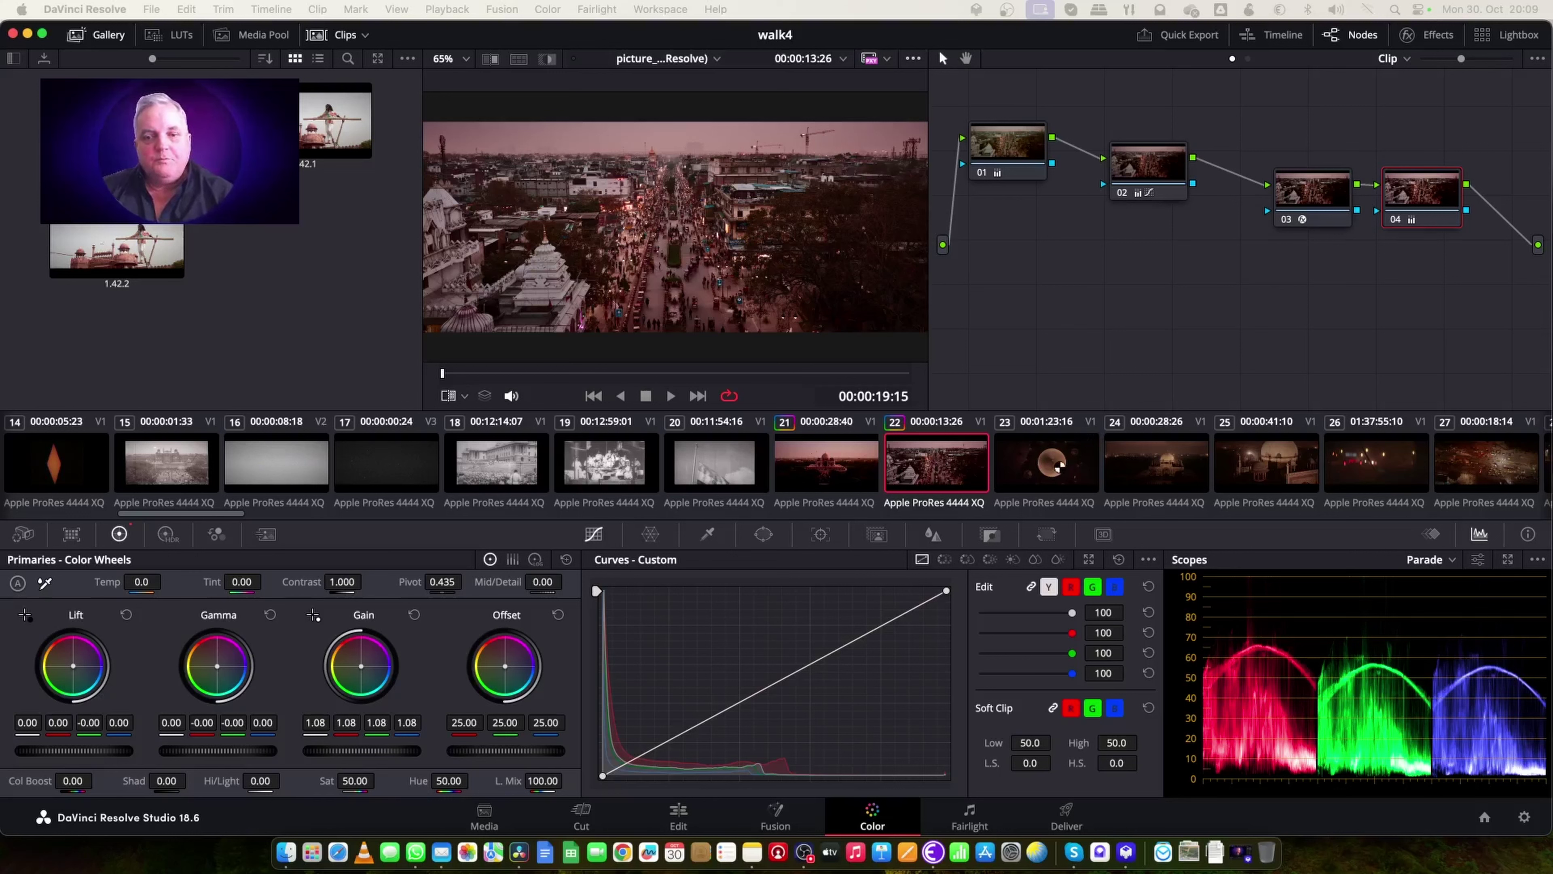
- Scrub through moon clip 23 and raise its Gain to 1.22
left_click(1060, 466)
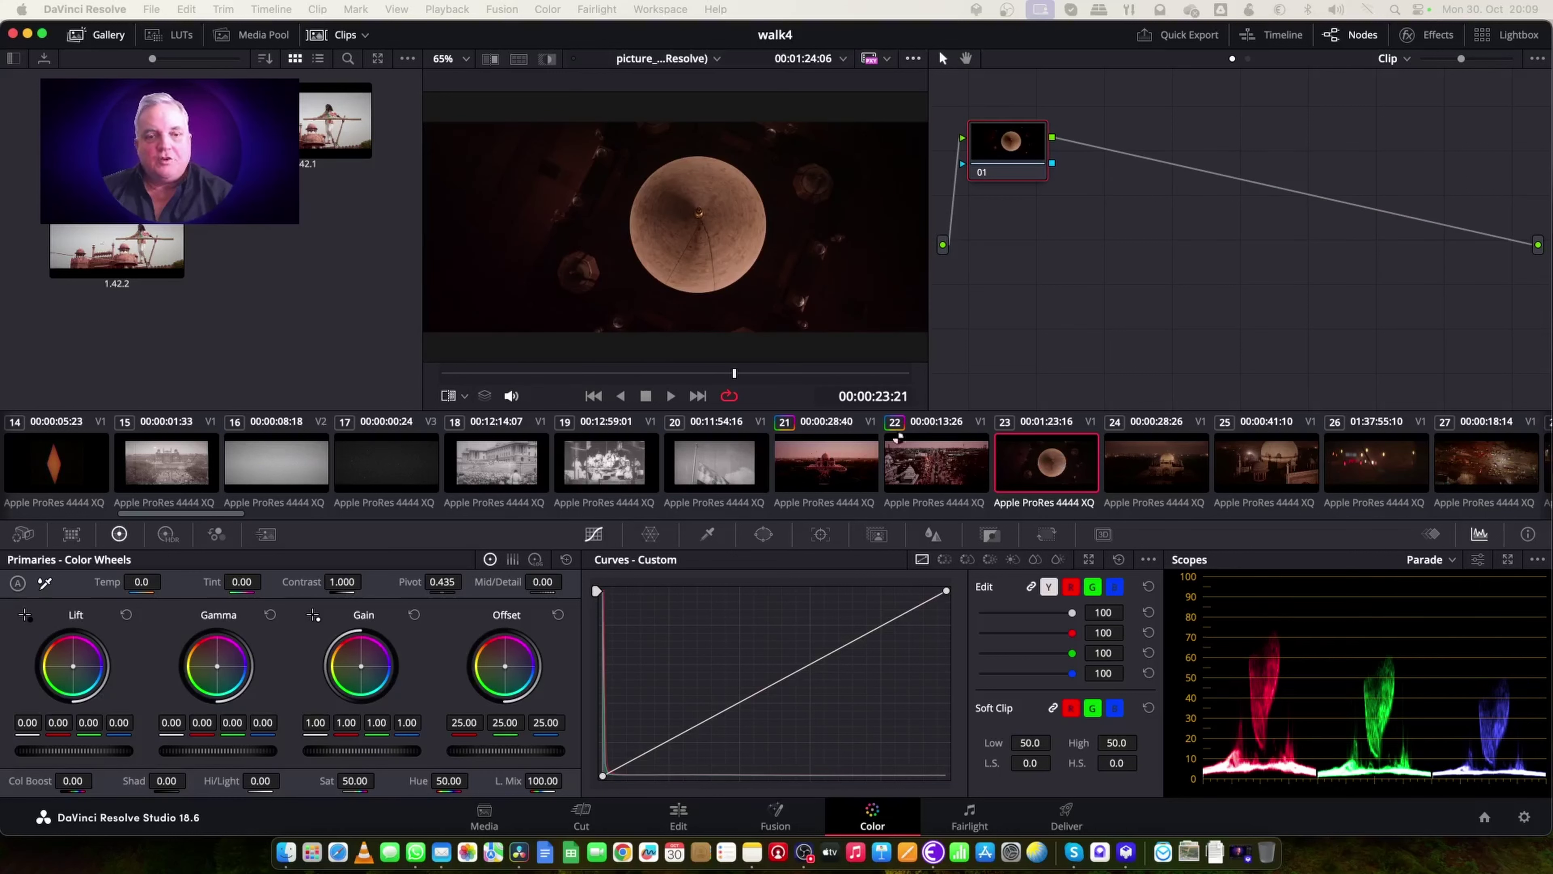
left_click(467, 375)
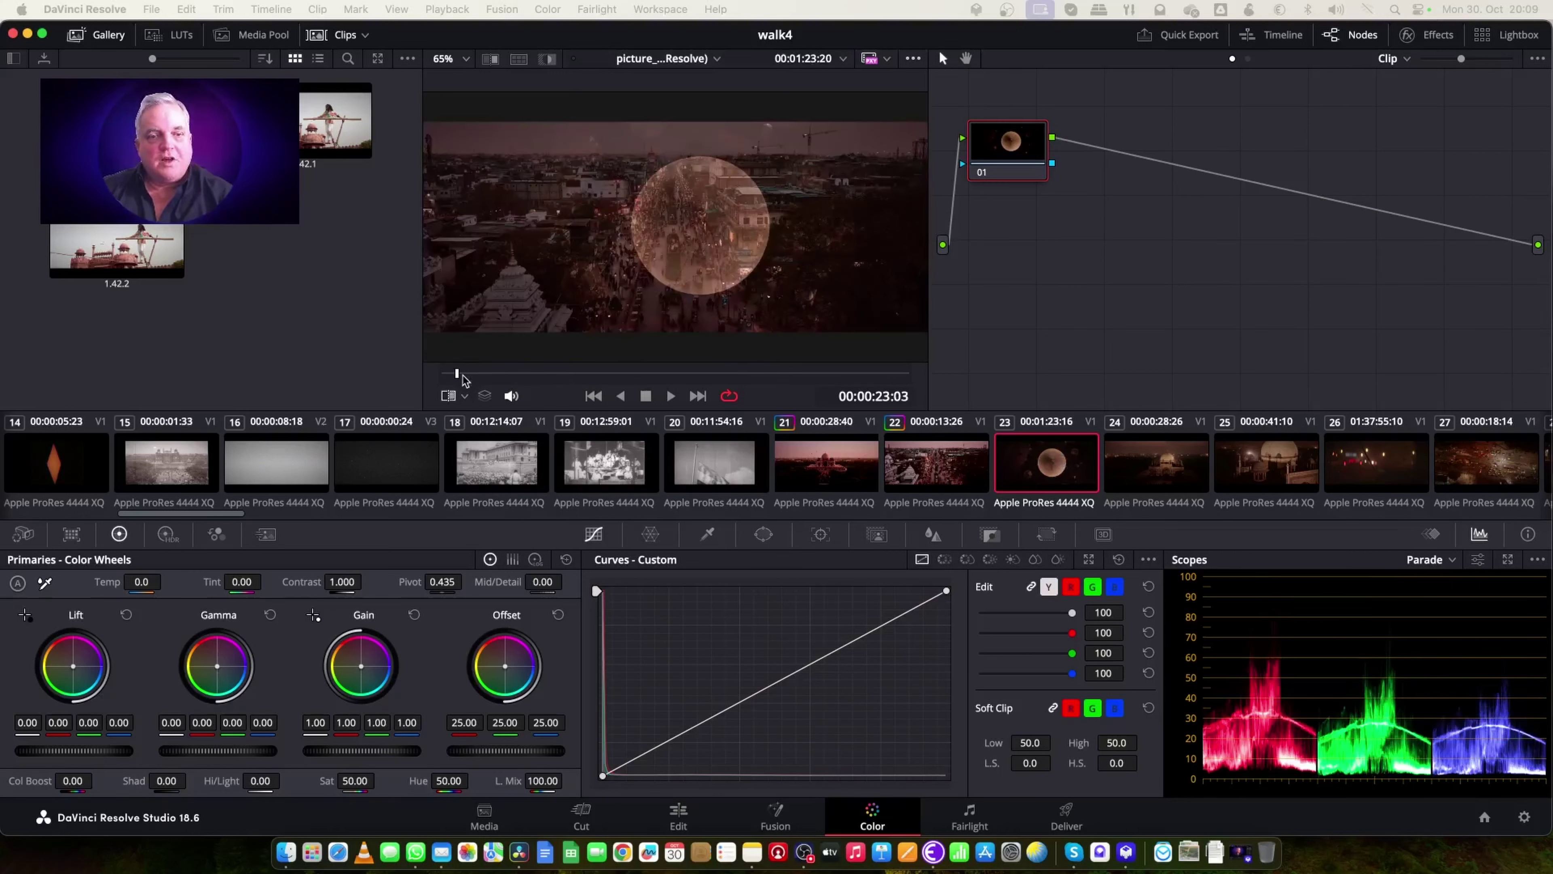
left_click(617, 373)
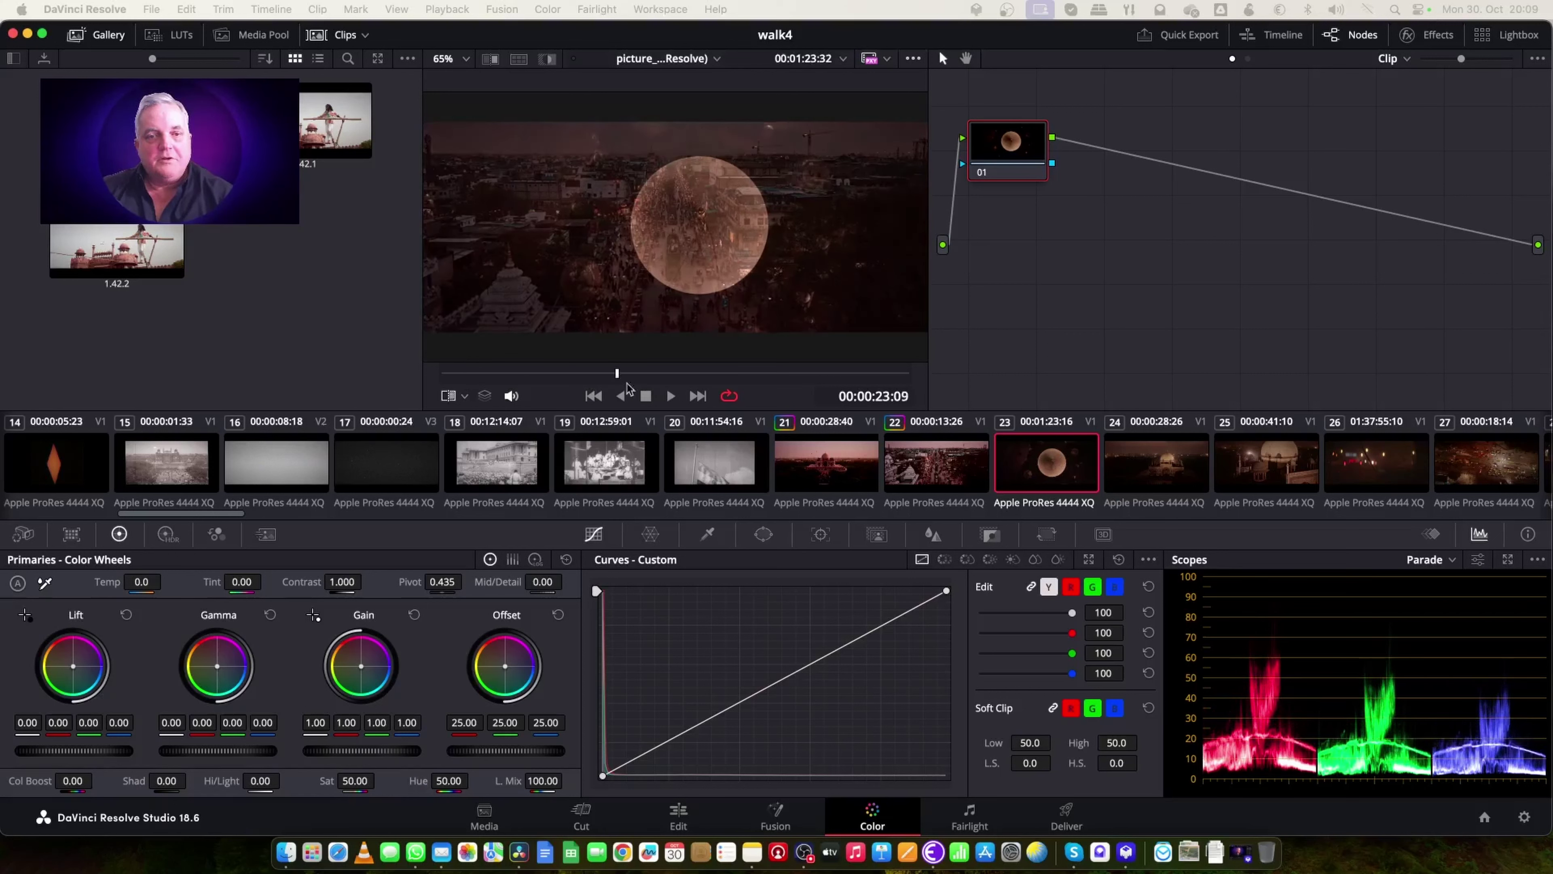
left_click_drag(628, 386, 953, 404)
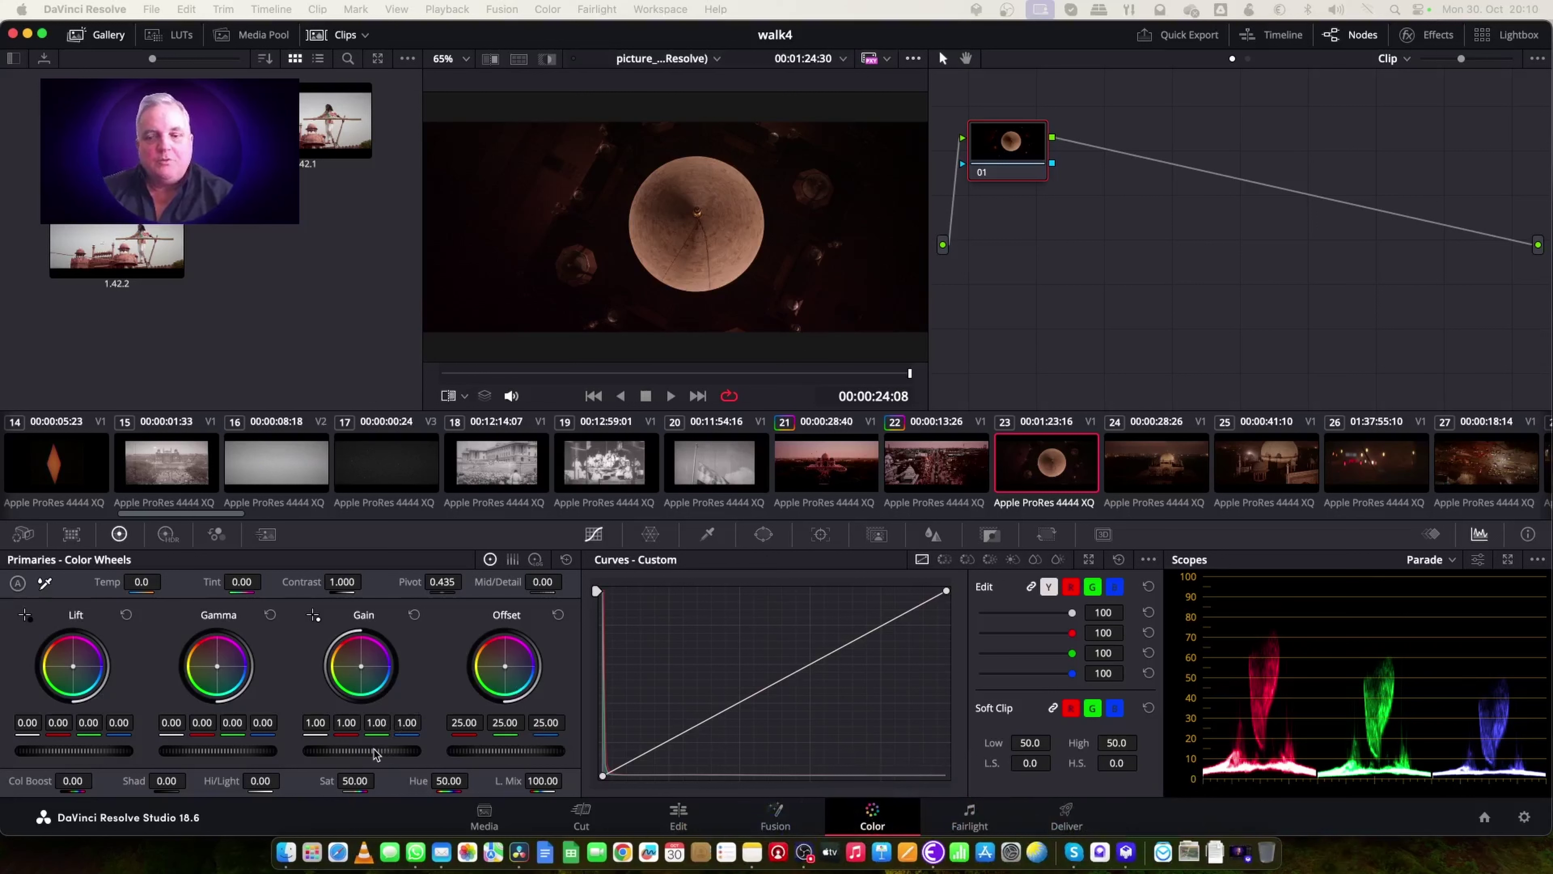
mouse_move(376, 754)
left_mouse_down()
mouse_move(391, 753)
mouse_move(375, 754)
left_mouse_up()
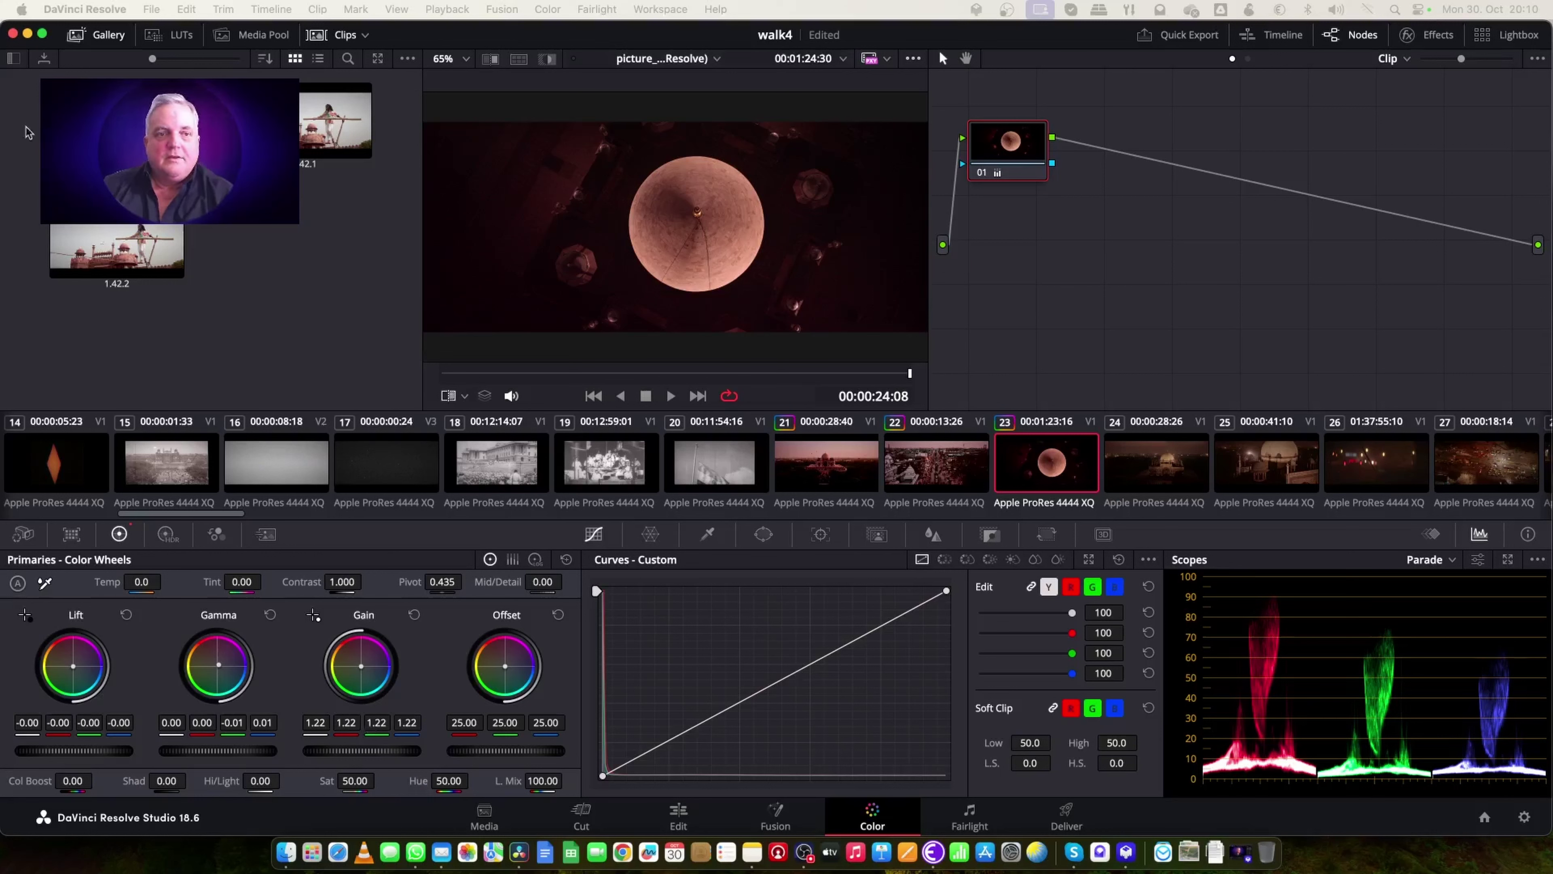
- Wipe the moon clip against the temple clip, reposition the divider, then turn the wipe off
left_click(491, 59)
left_click_drag(678, 204, 700, 250)
left_click(490, 59)
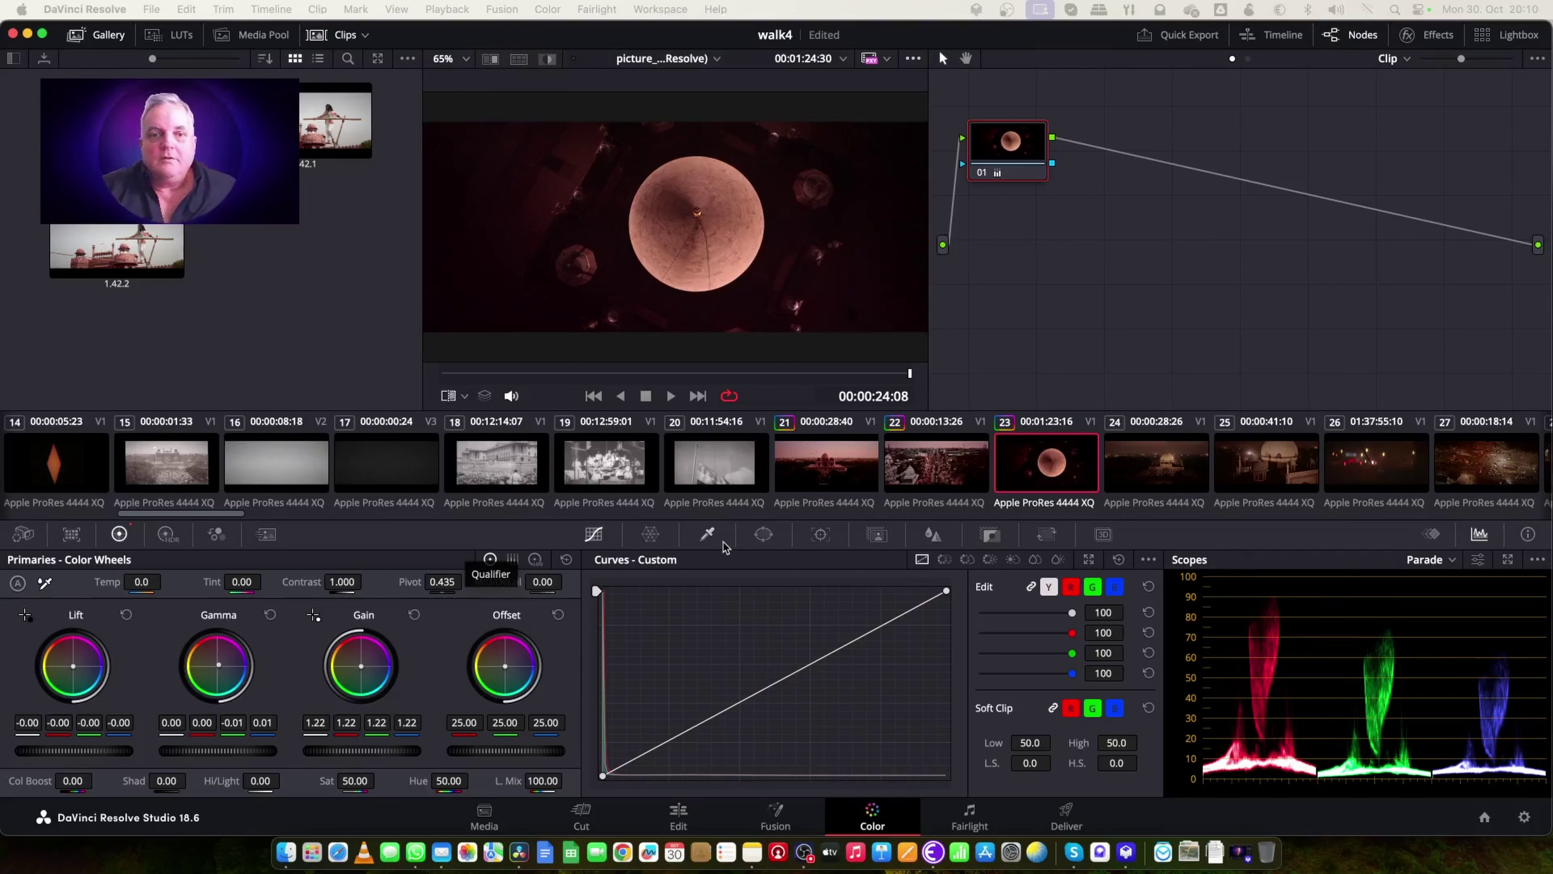
- Add node 02 to the moon clip with Contrast Pop, Detail Amount raised to about 0.12
key("alt+s")
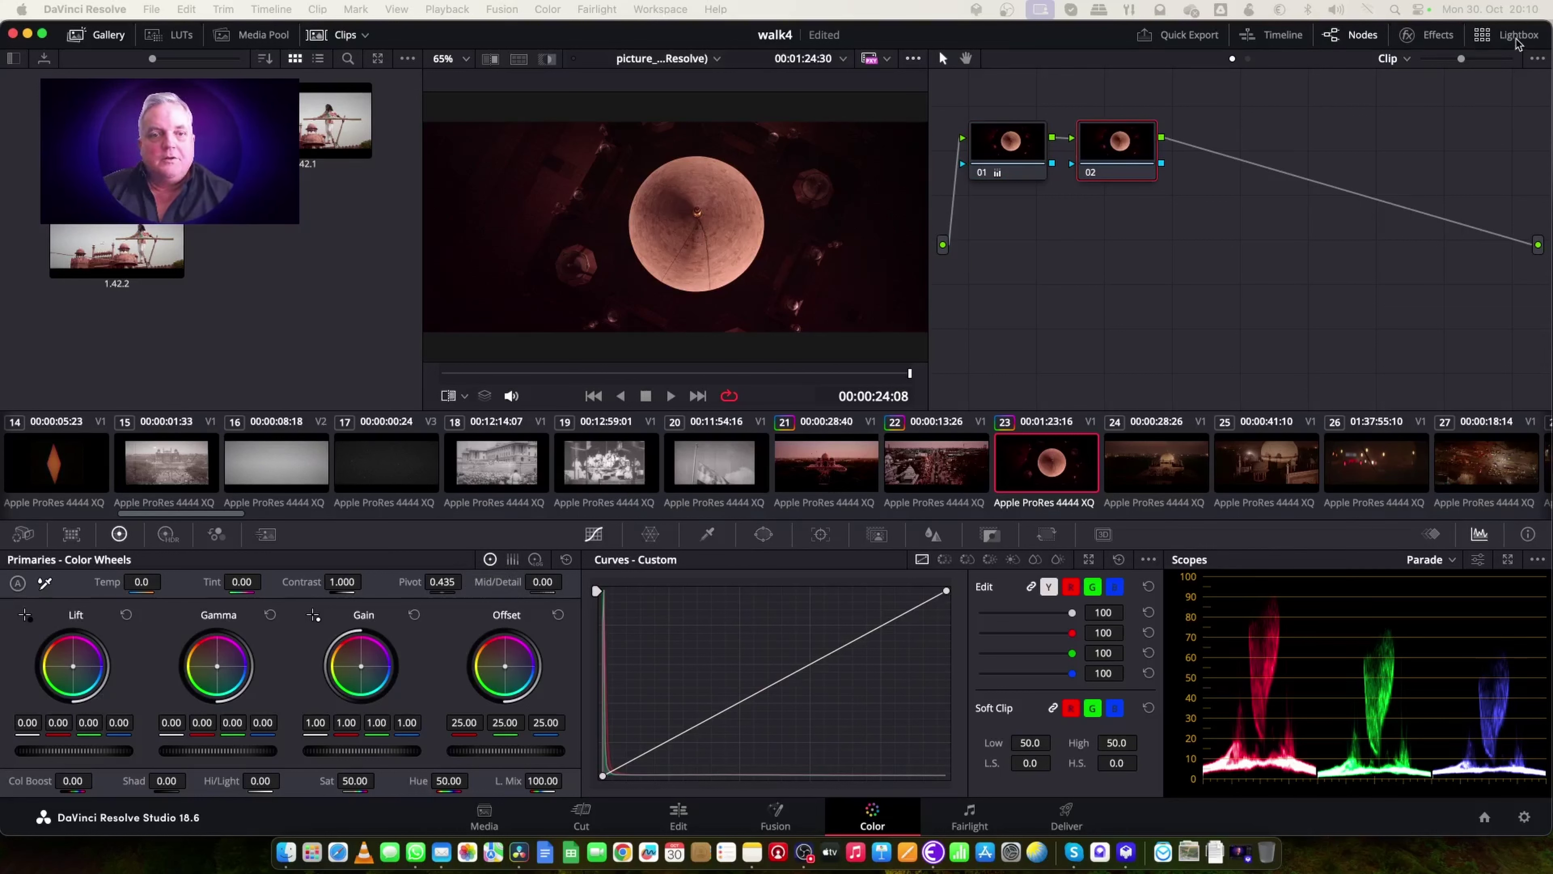
left_click(1439, 35)
left_click_drag(1252, 158, 1119, 146)
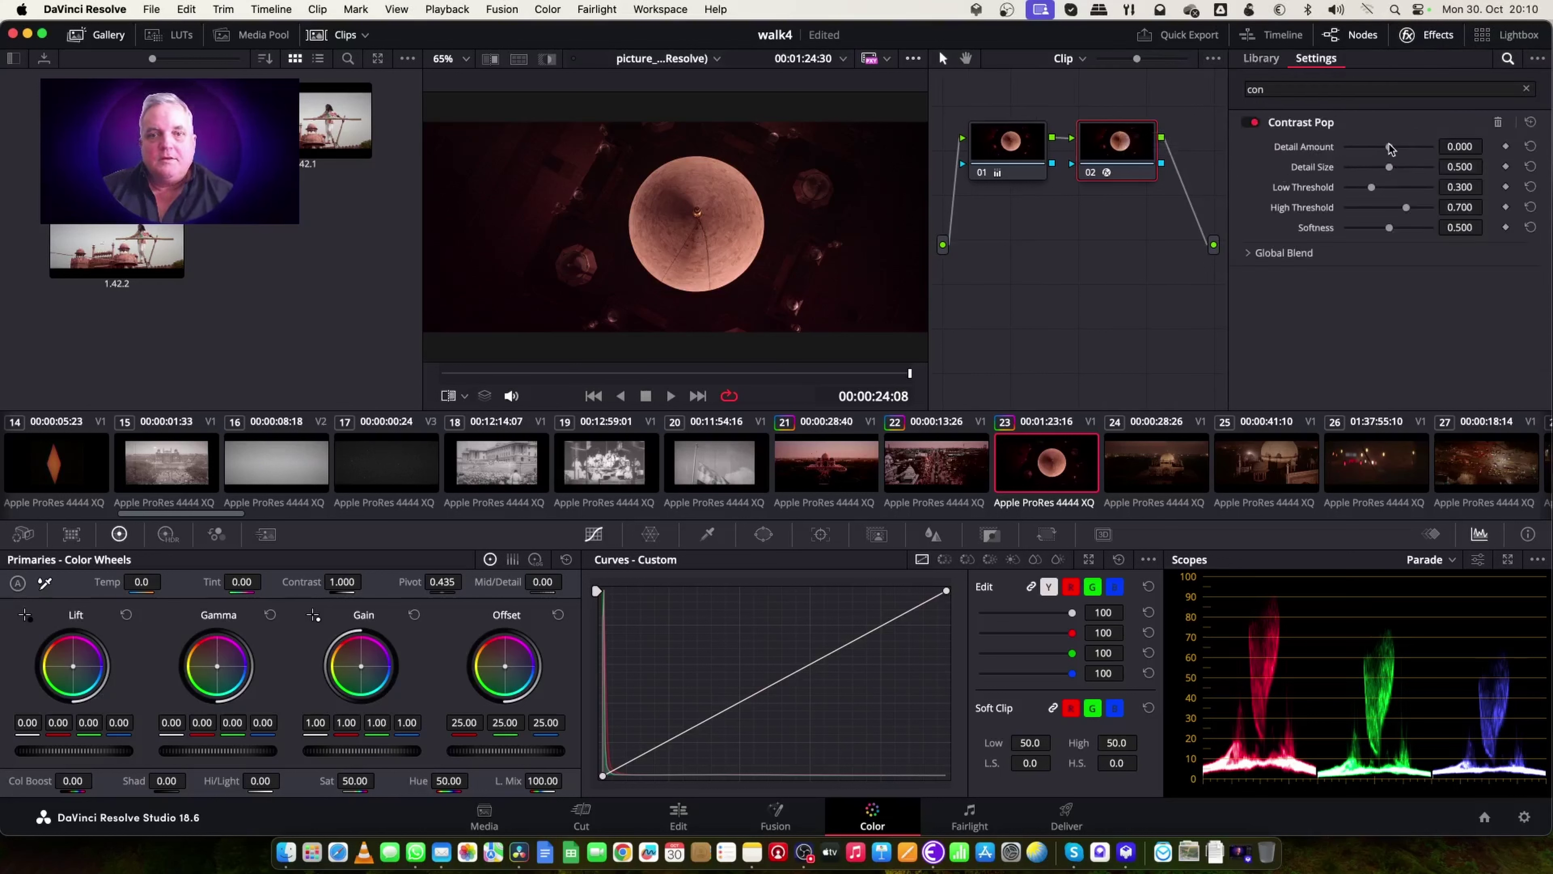
left_click_drag(1388, 147, 1395, 149)
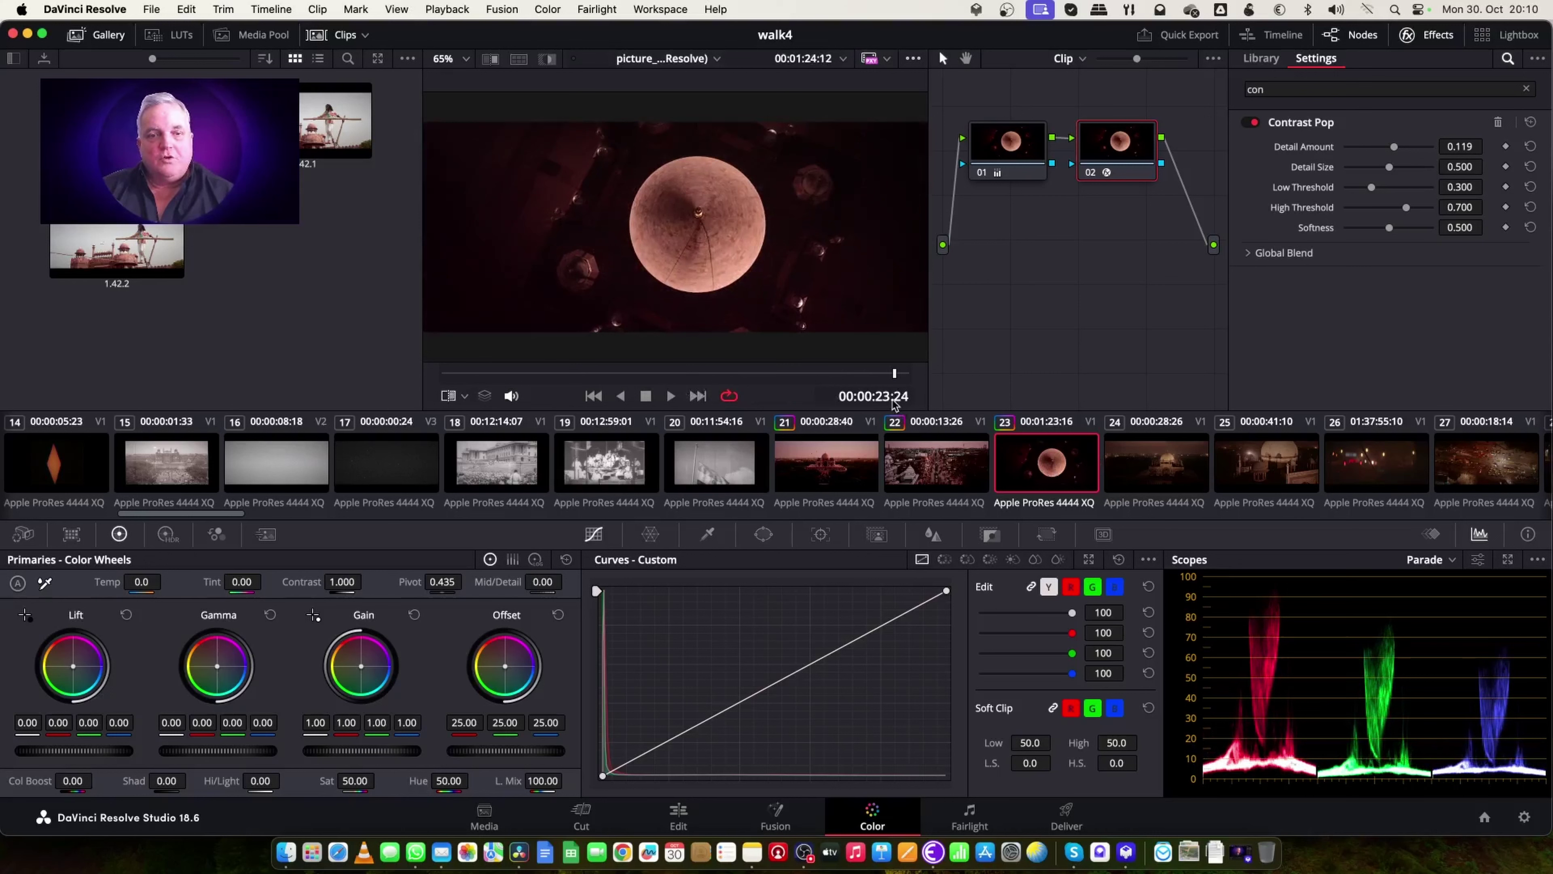
key("Left")
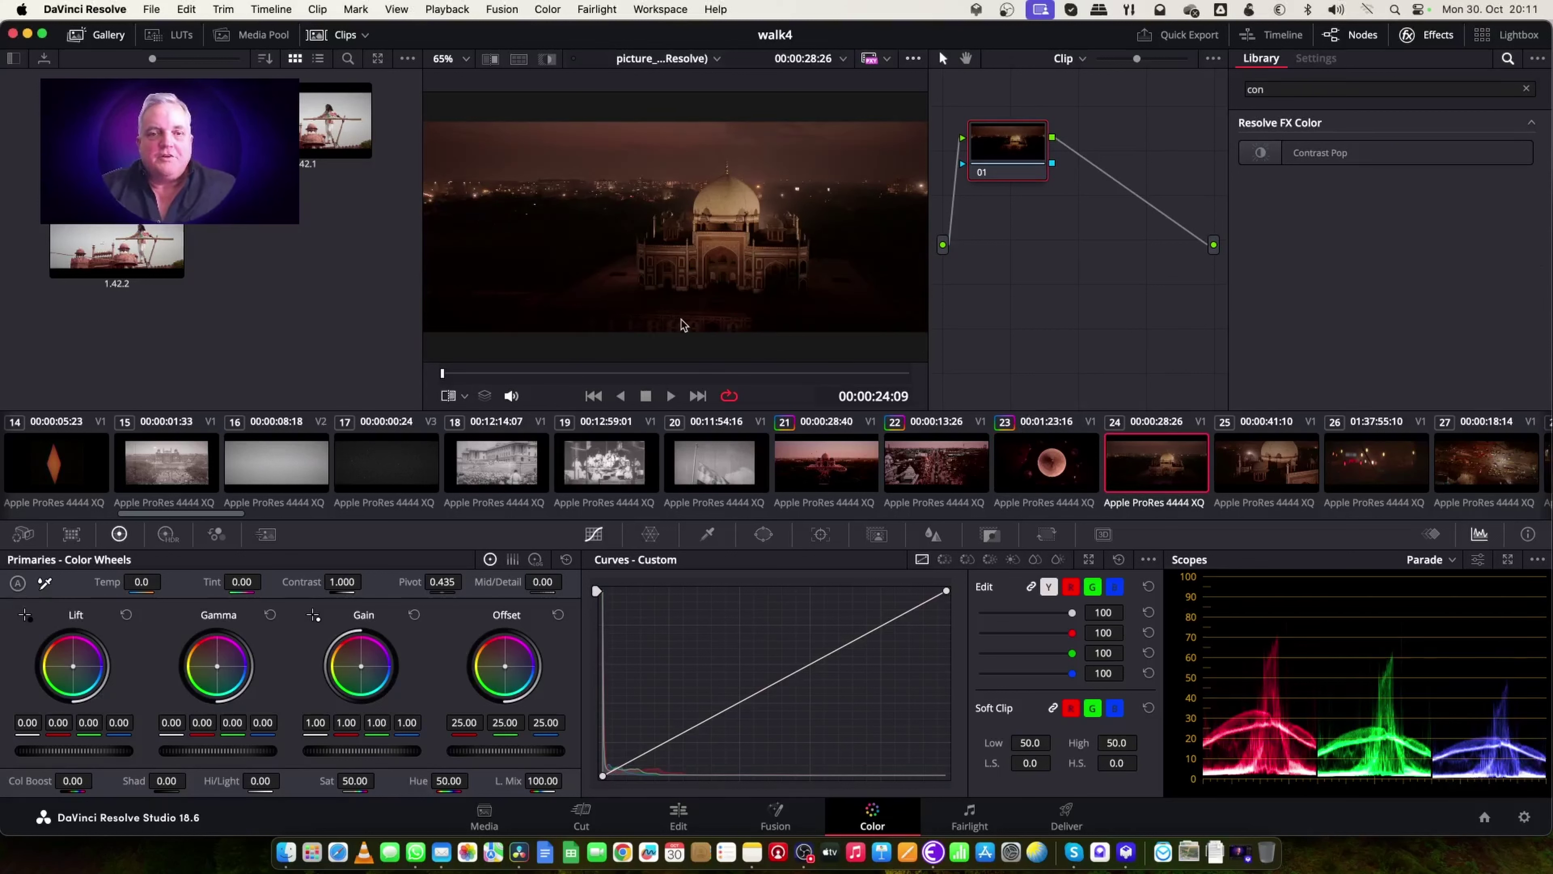
- Play back clip 24 to review it, then raise node 01's Lift to 0.01
key("space")
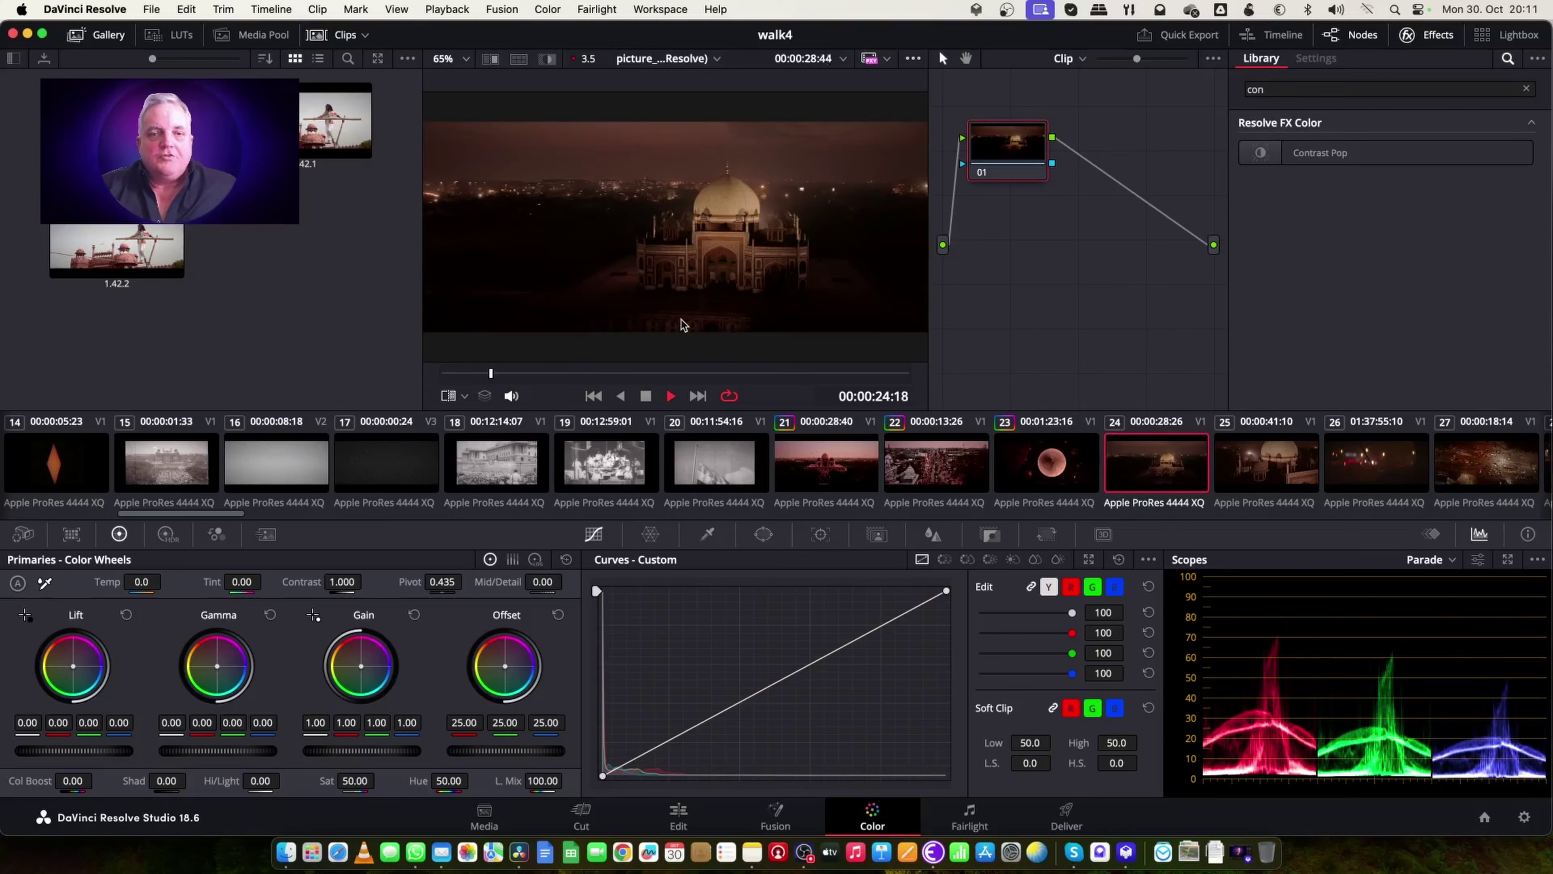
key("space")
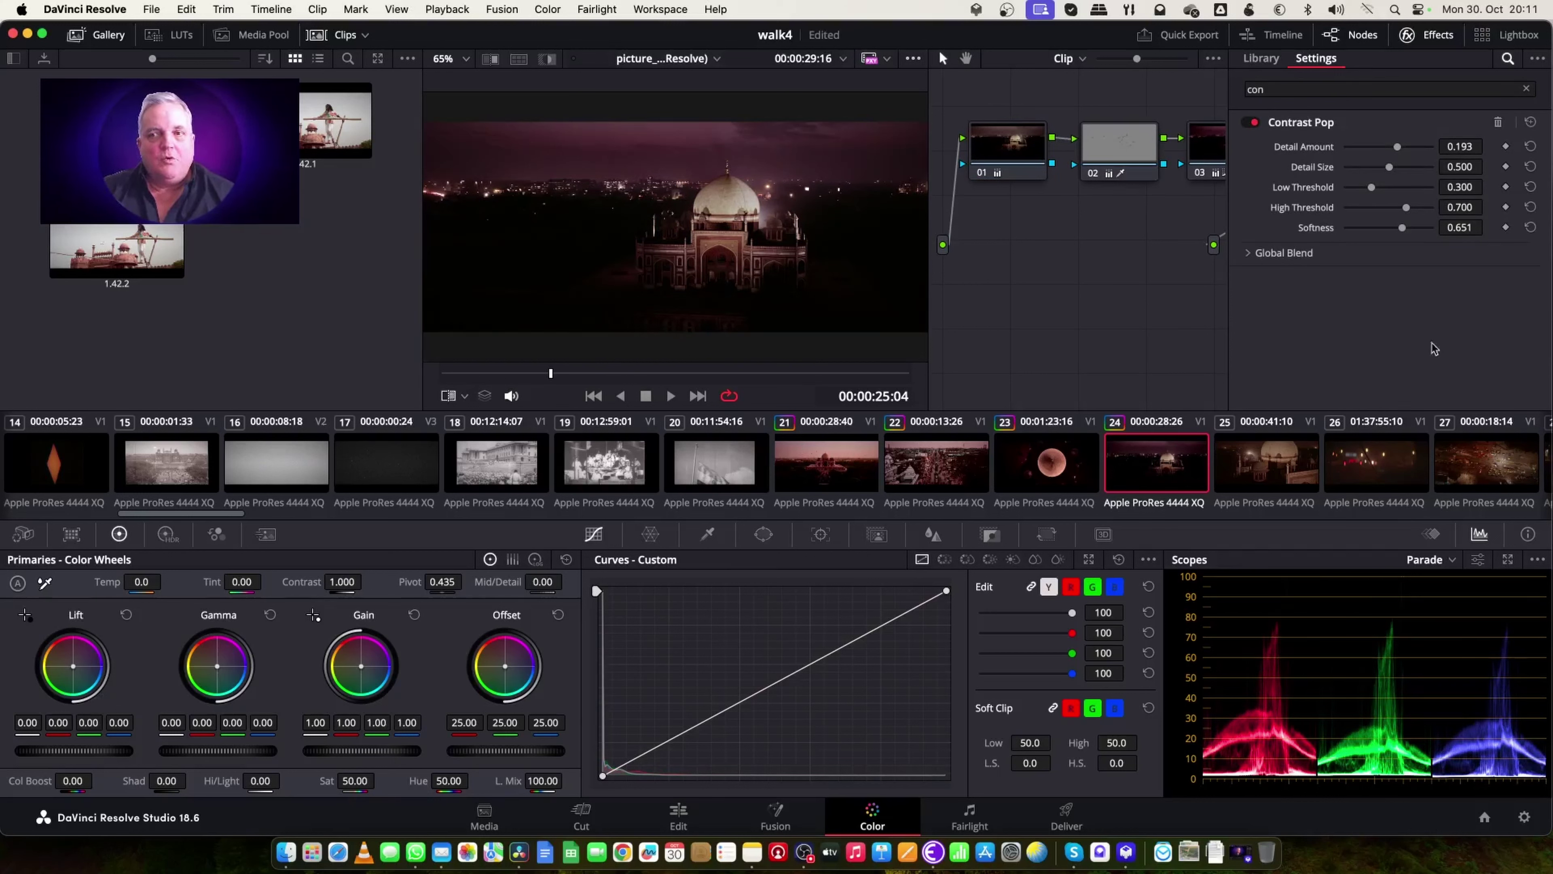
left_click(1435, 37)
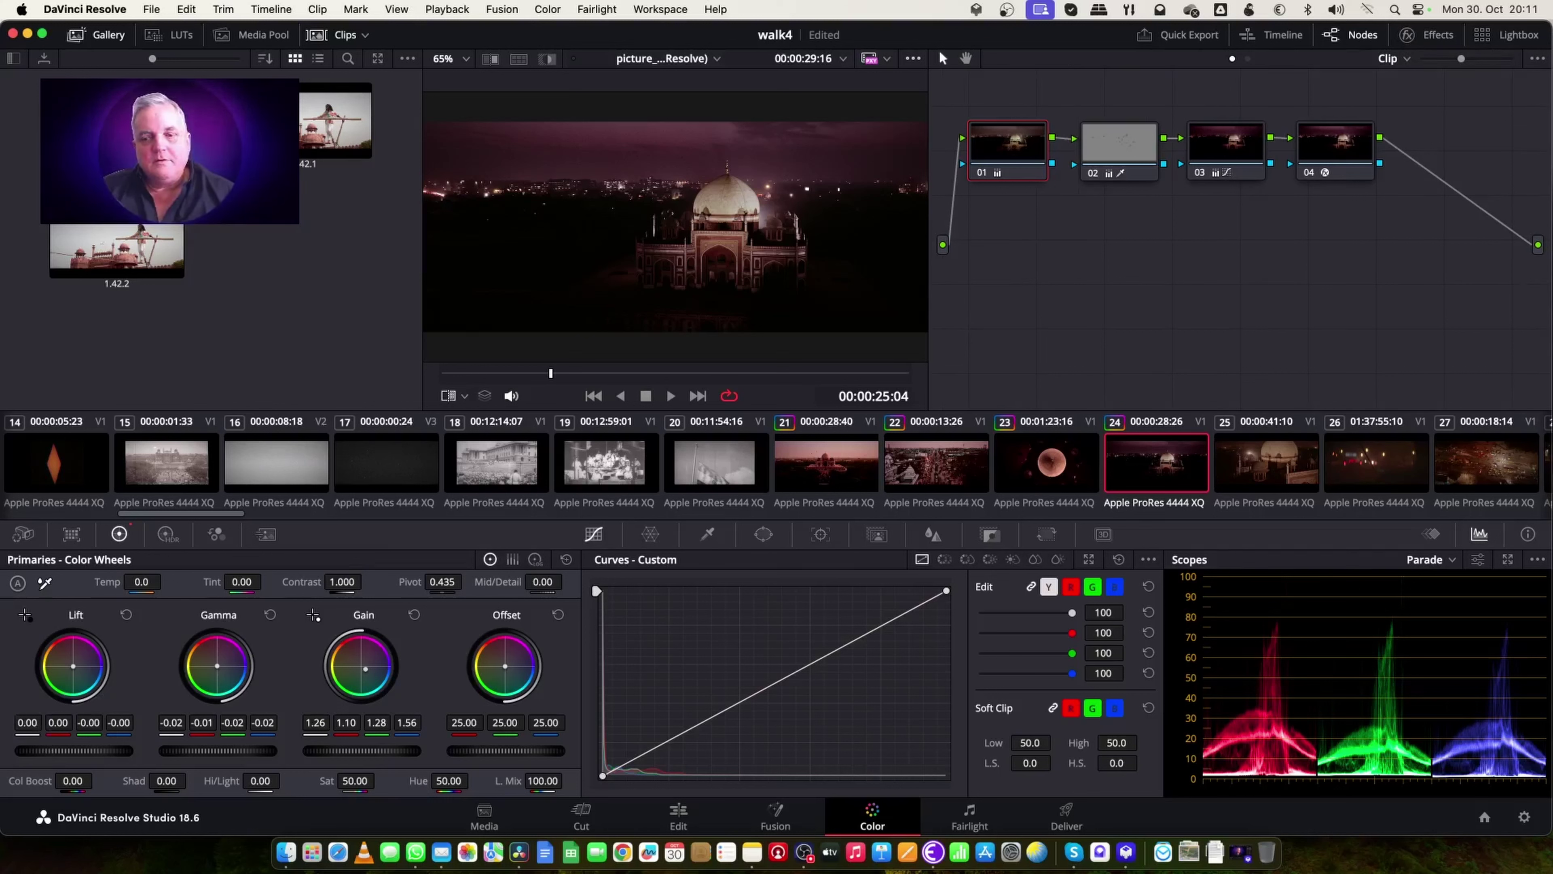
left_click_drag(73, 750, 76, 750)
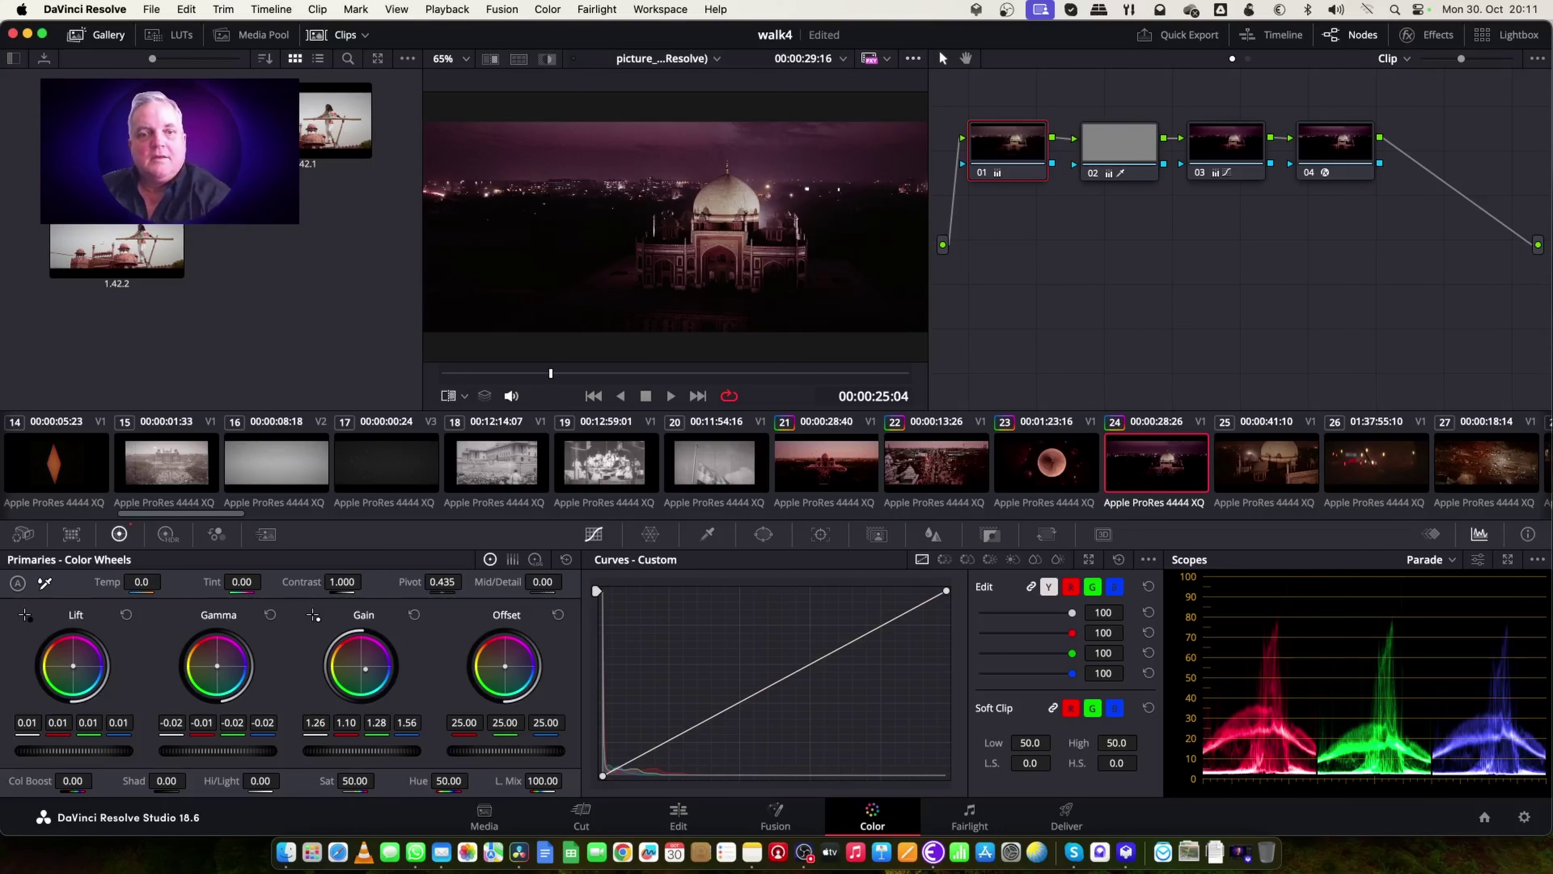
- Delete node 02 on clip 24 and slide the remaining nodes left to close the gap
left_click(1319, 150)
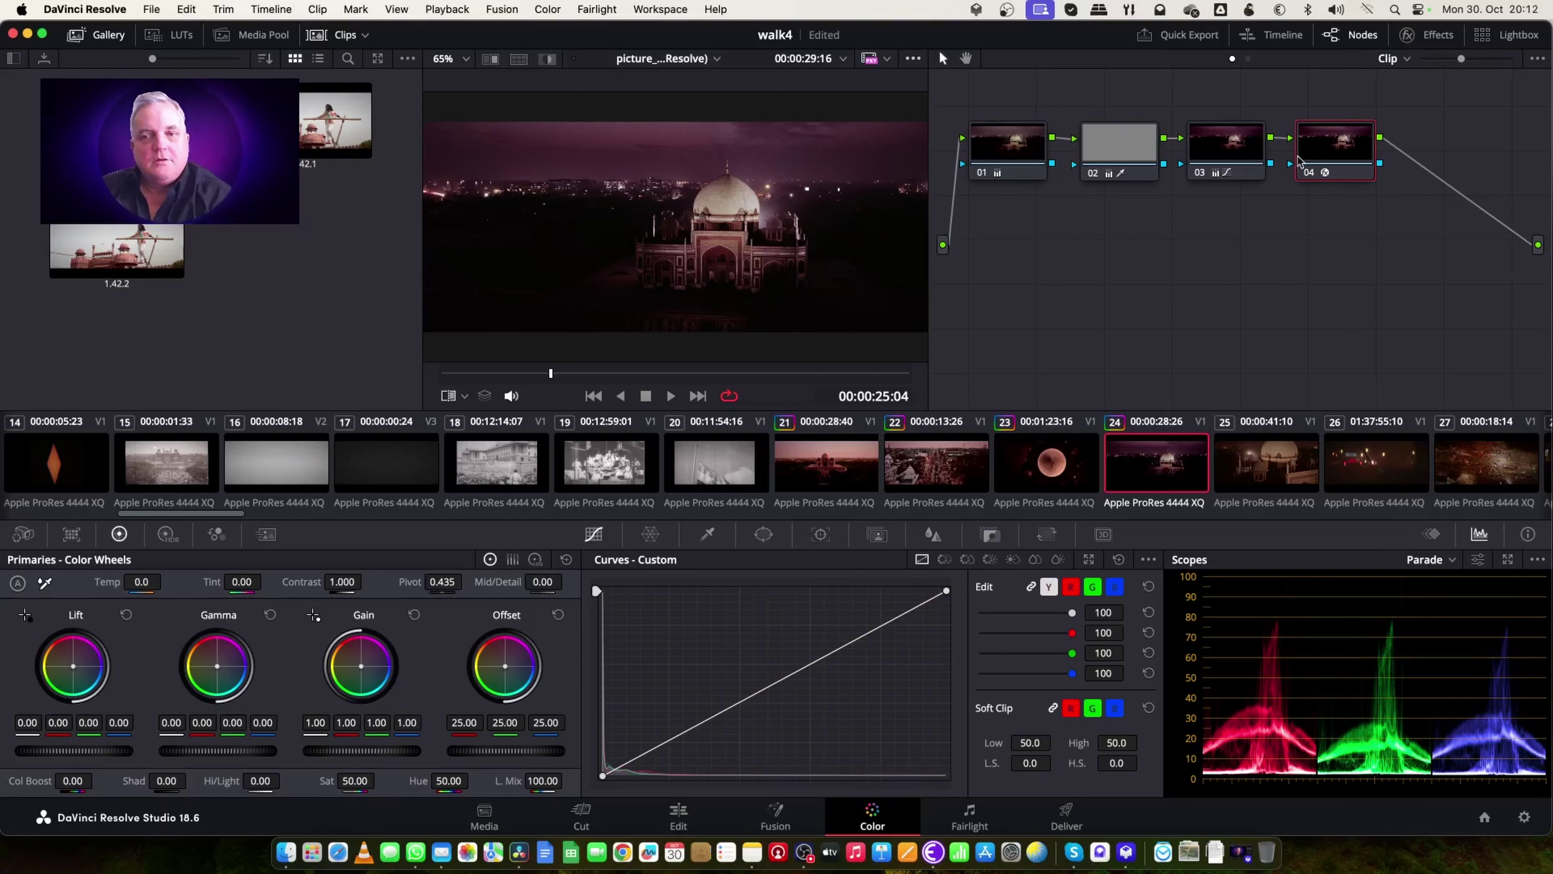
left_click(1128, 158)
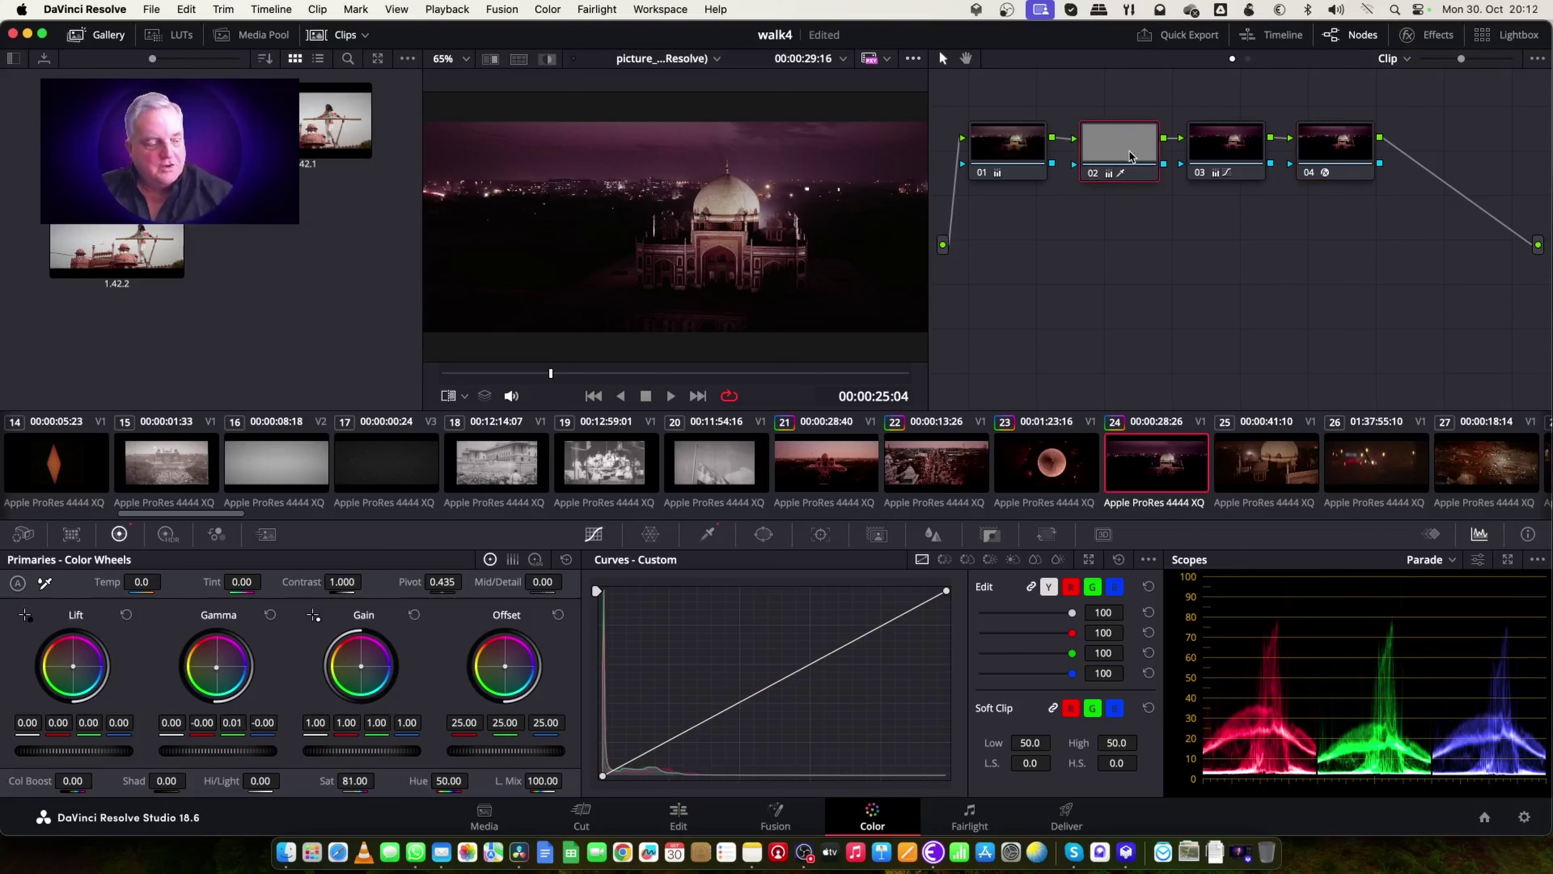
key("Delete")
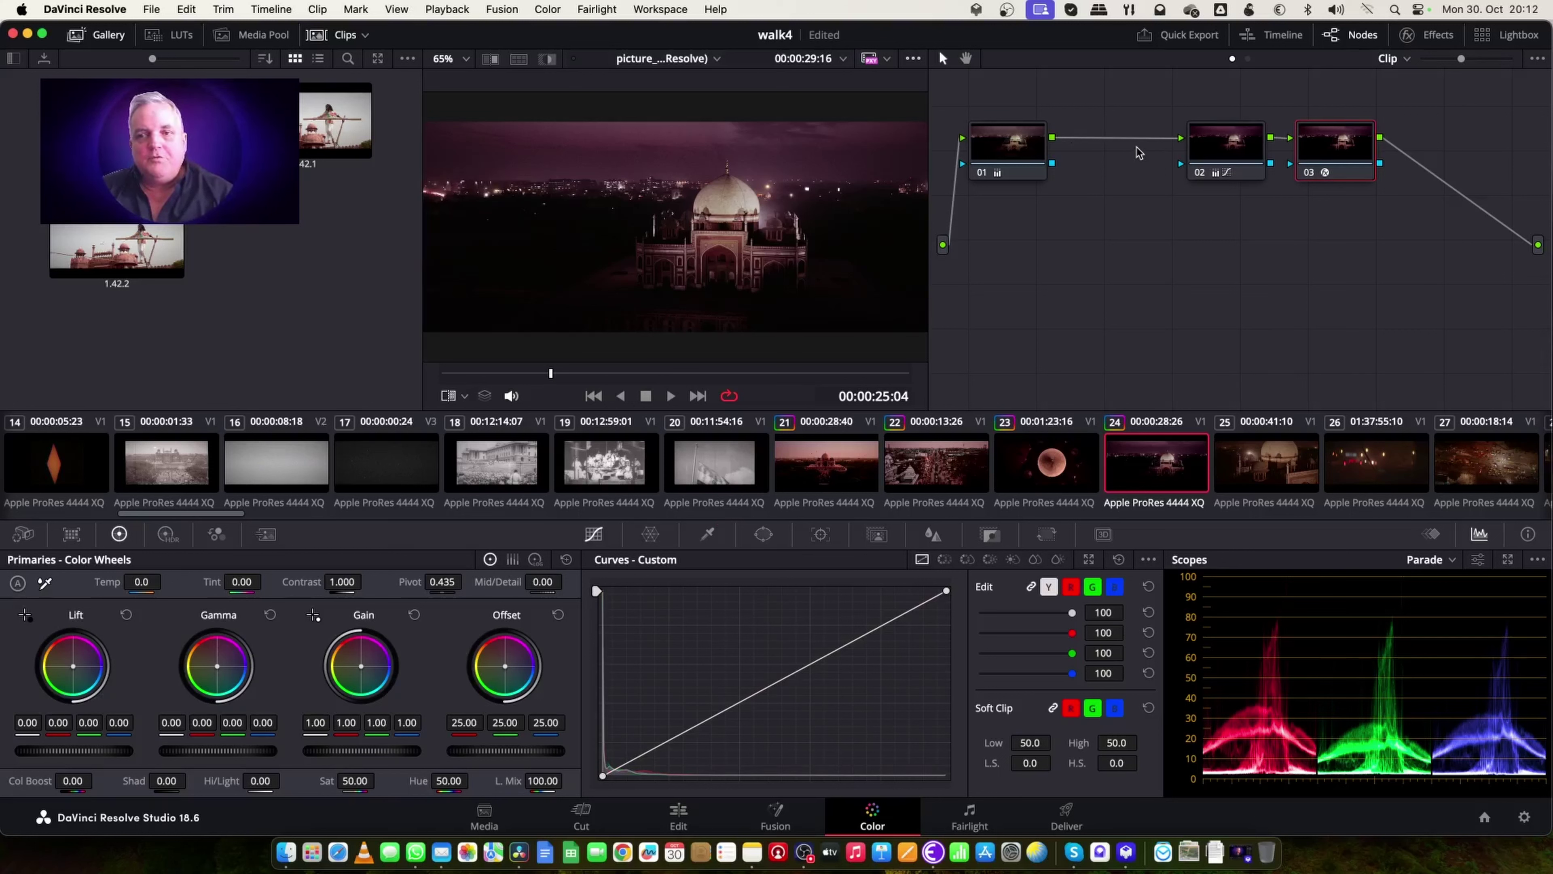
left_click_drag(1240, 138, 1165, 141)
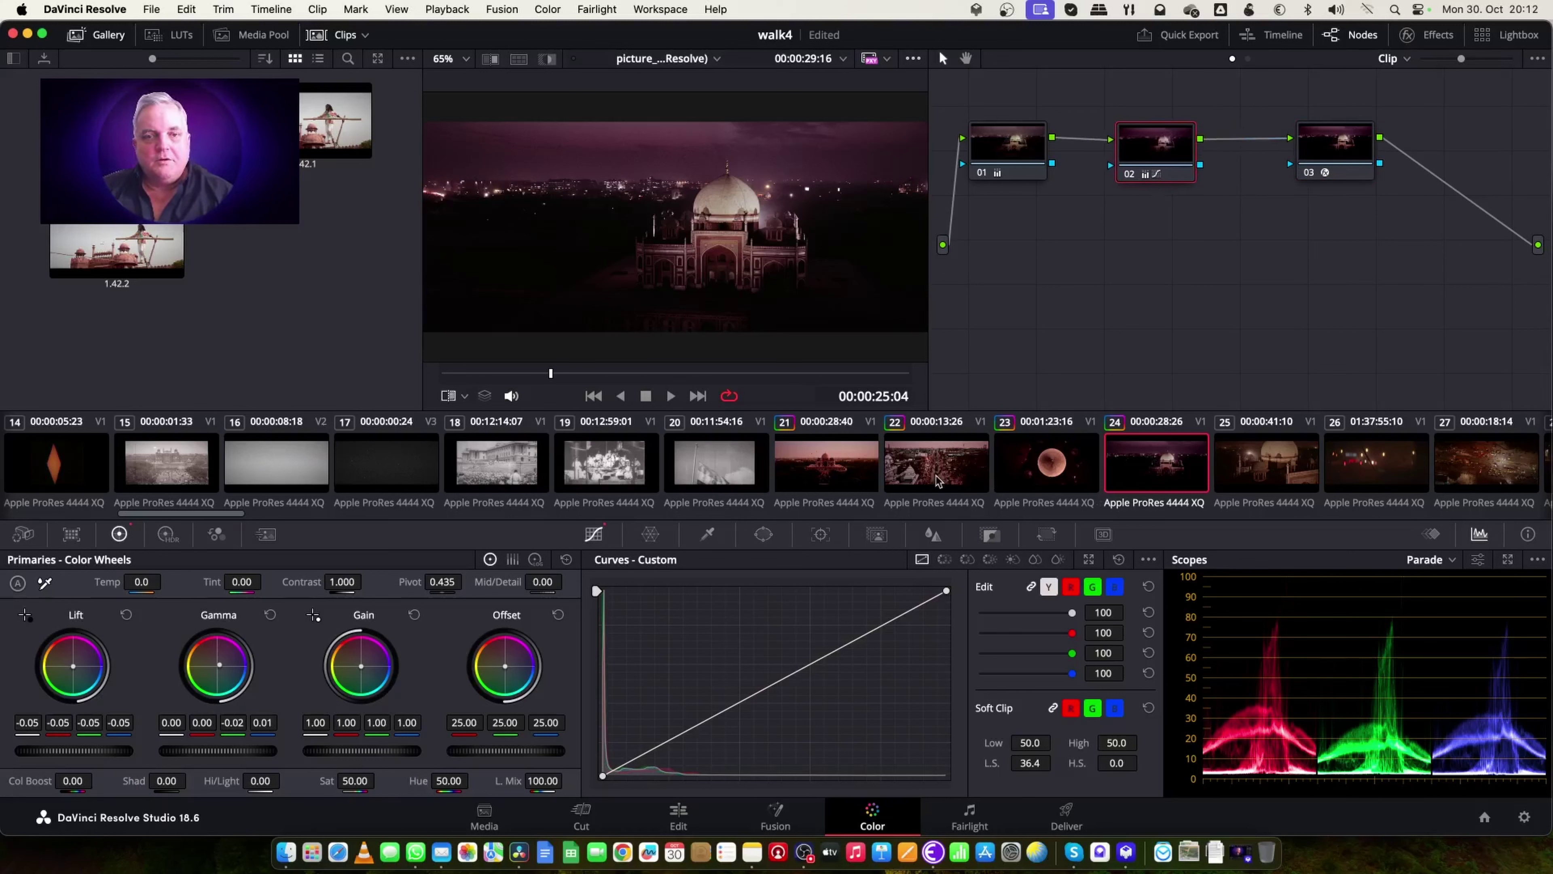
left_click(1332, 154)
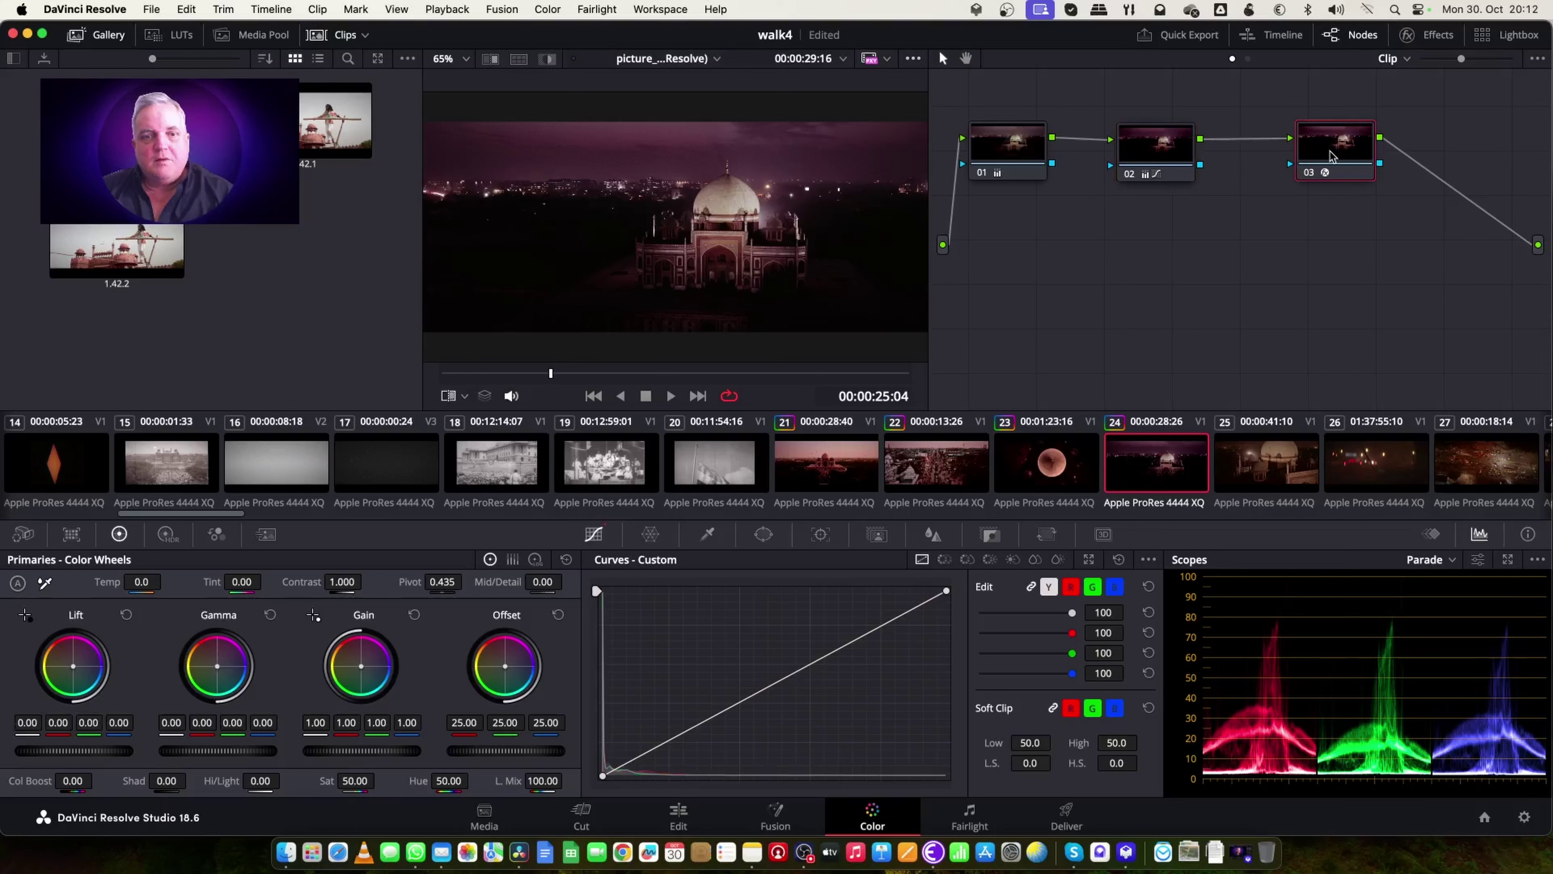
left_click_drag(1332, 155, 1304, 156)
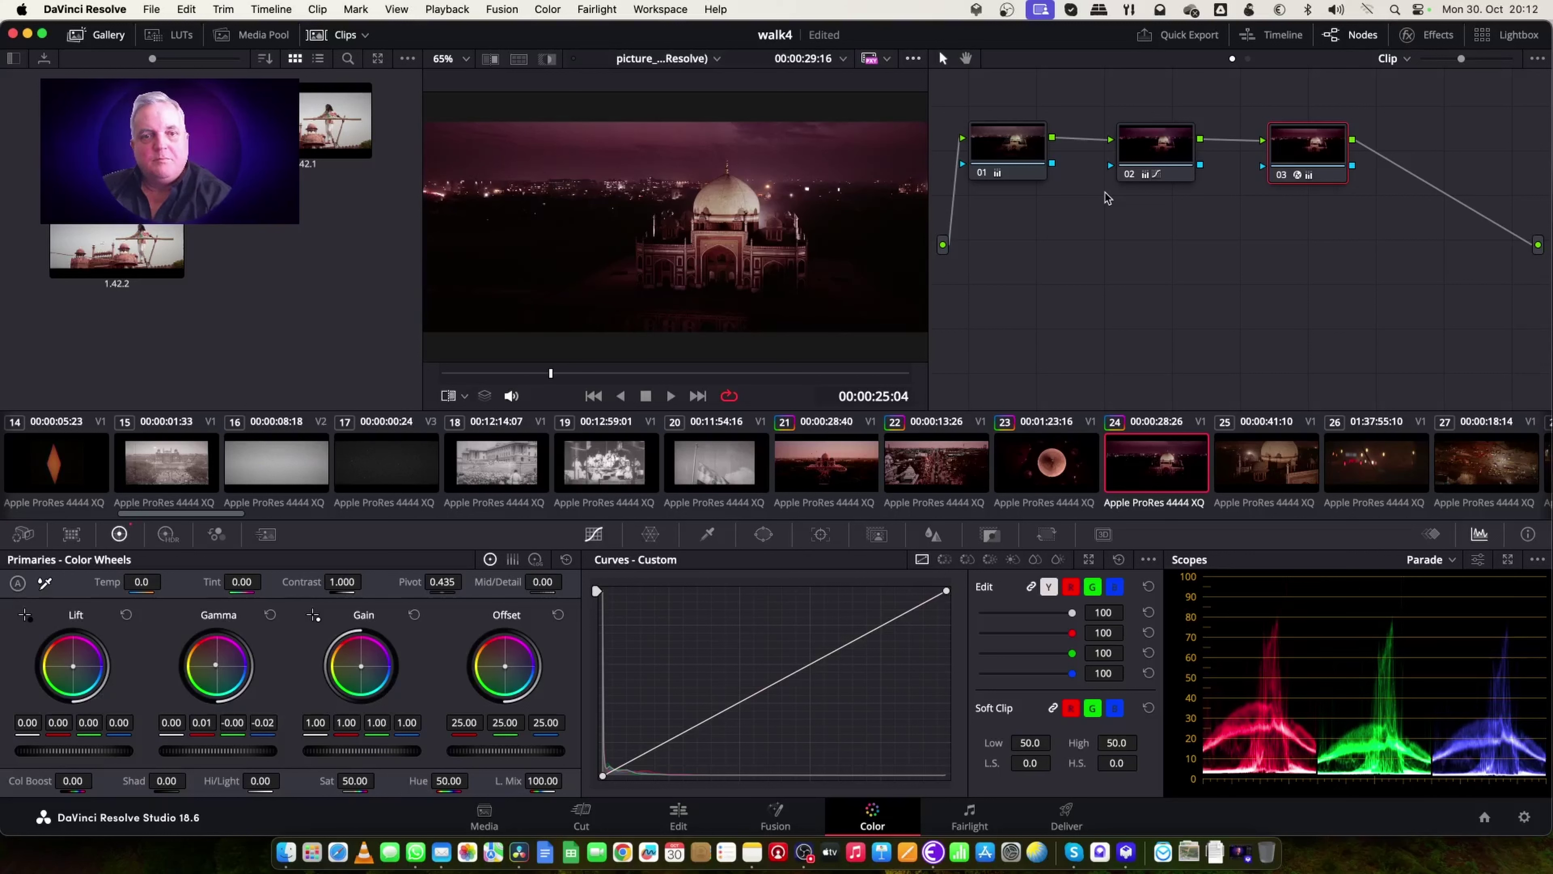
- Wipe clip 24 against reference clip 21, dragging the divider across the image, then turn it off
left_click(490, 59)
left_click_drag(729, 169, 466, 193)
left_click(491, 59)
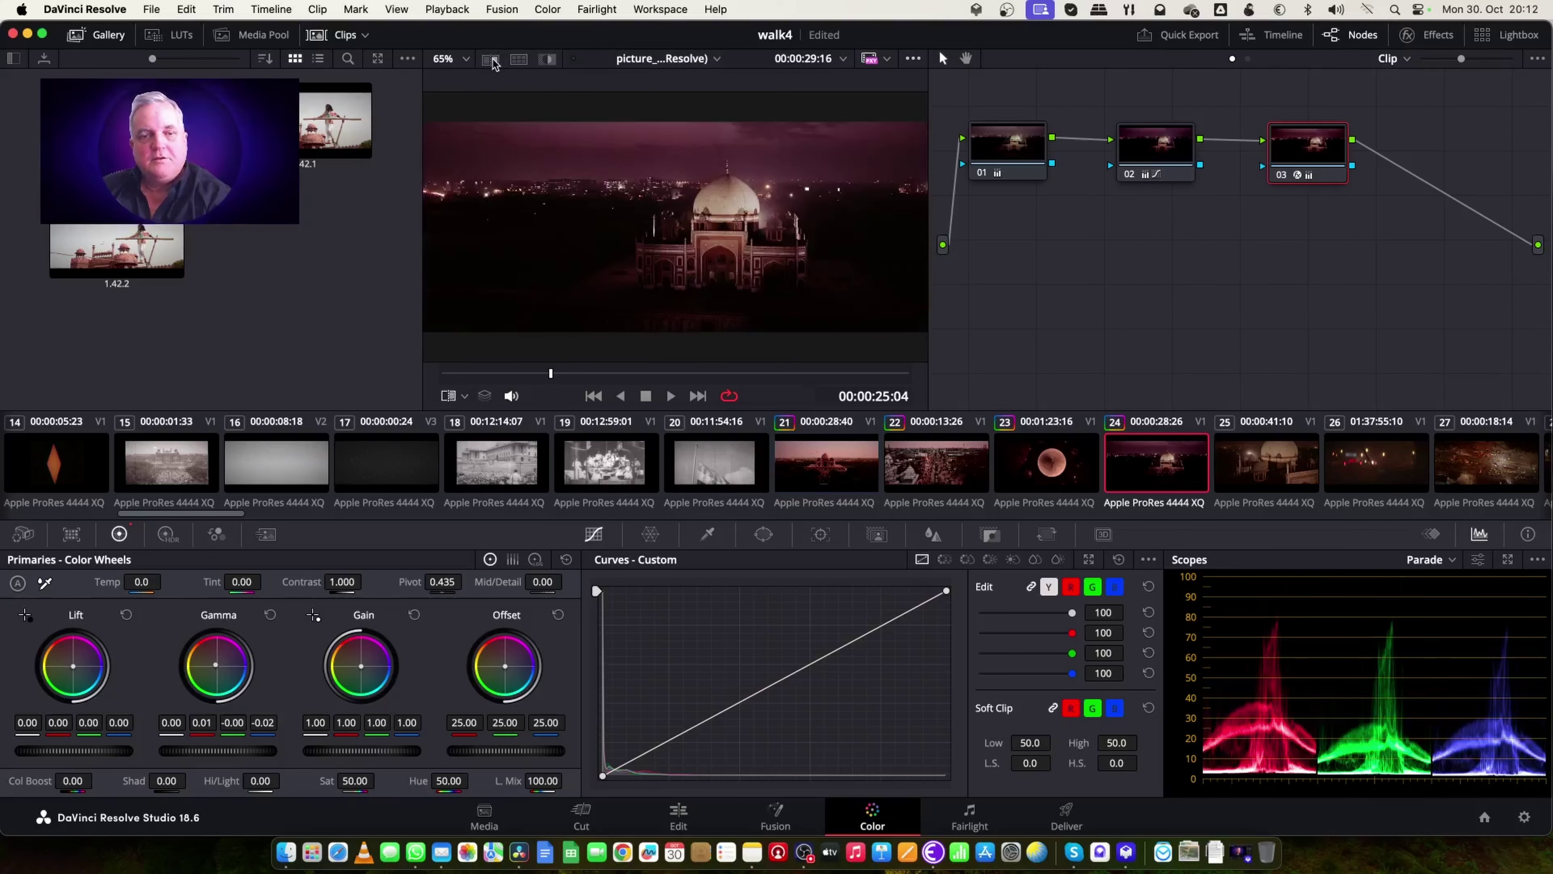
- Toggle repeatedly between reference clip 21 and graded clip 24 to check the match
left_click(493, 62)
left_click(493, 61)
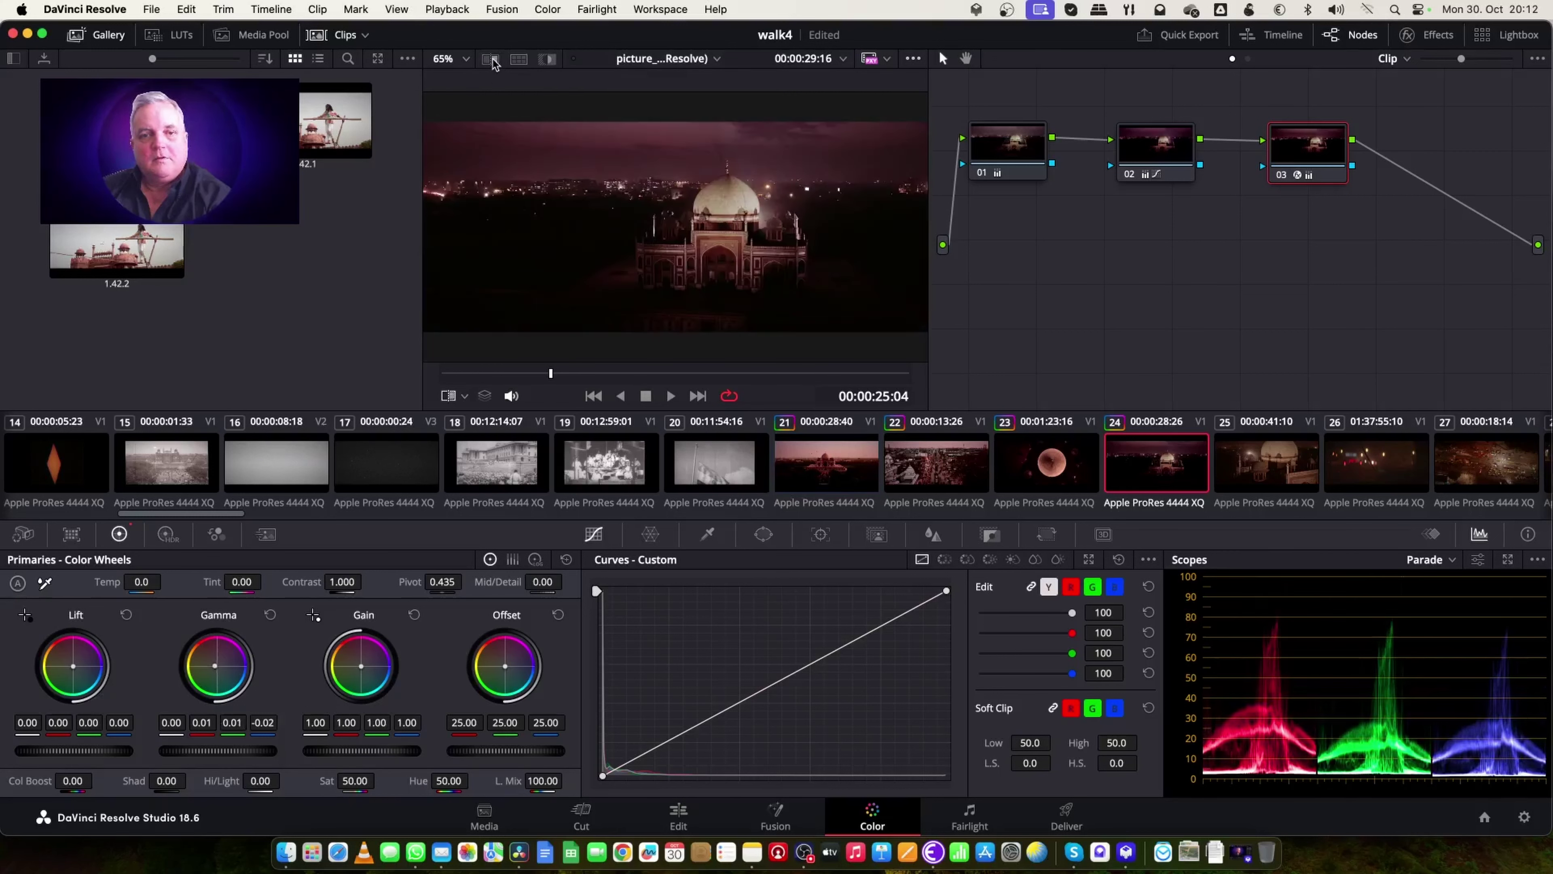
left_click(493, 61)
left_click(493, 61)
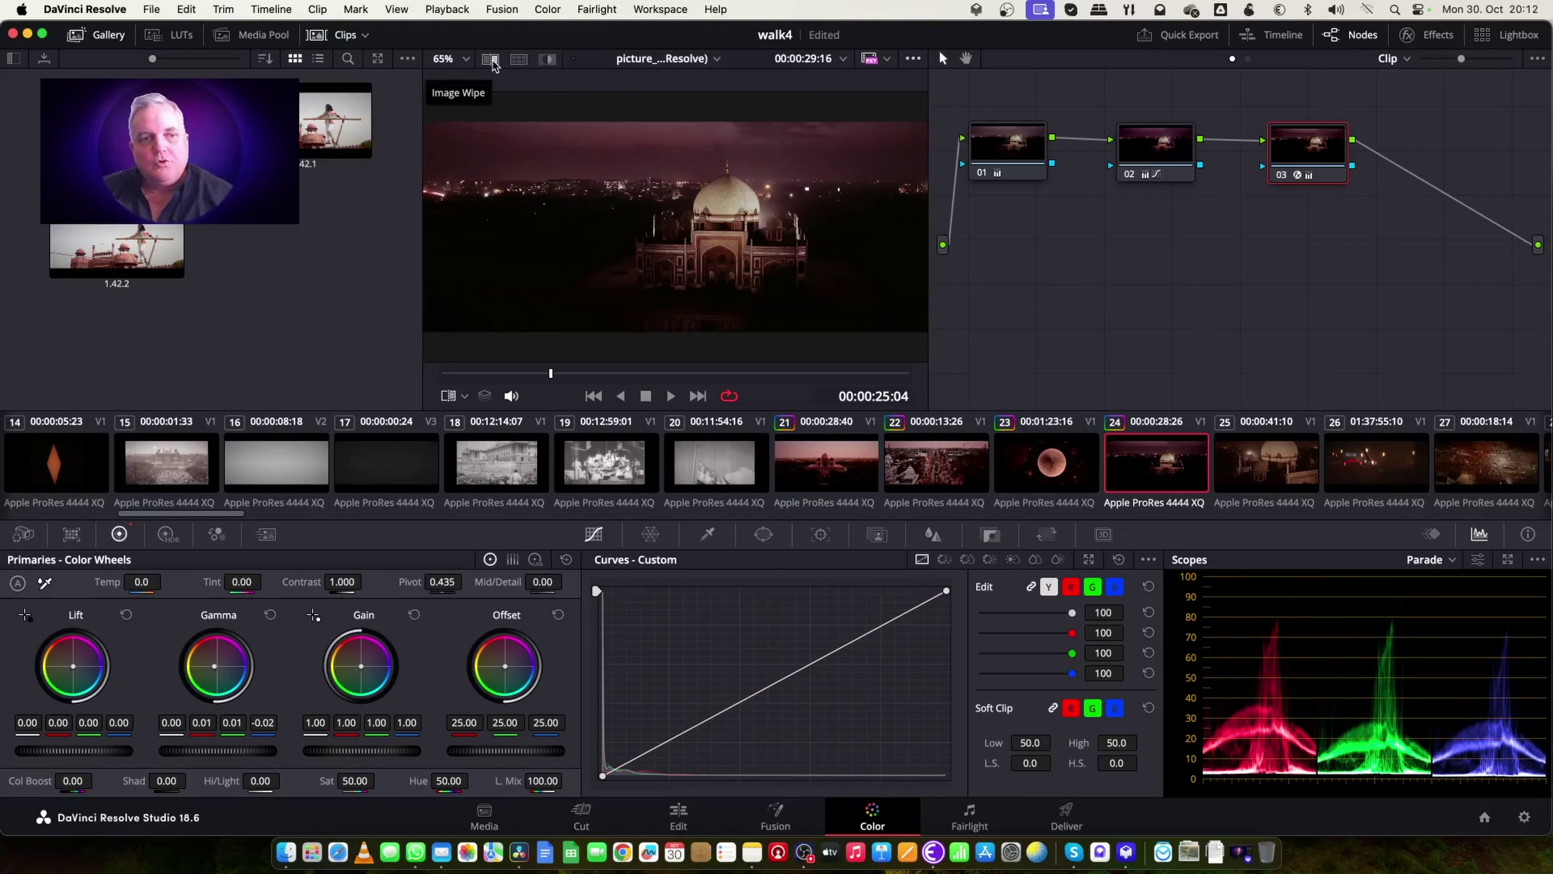
left_click(493, 61)
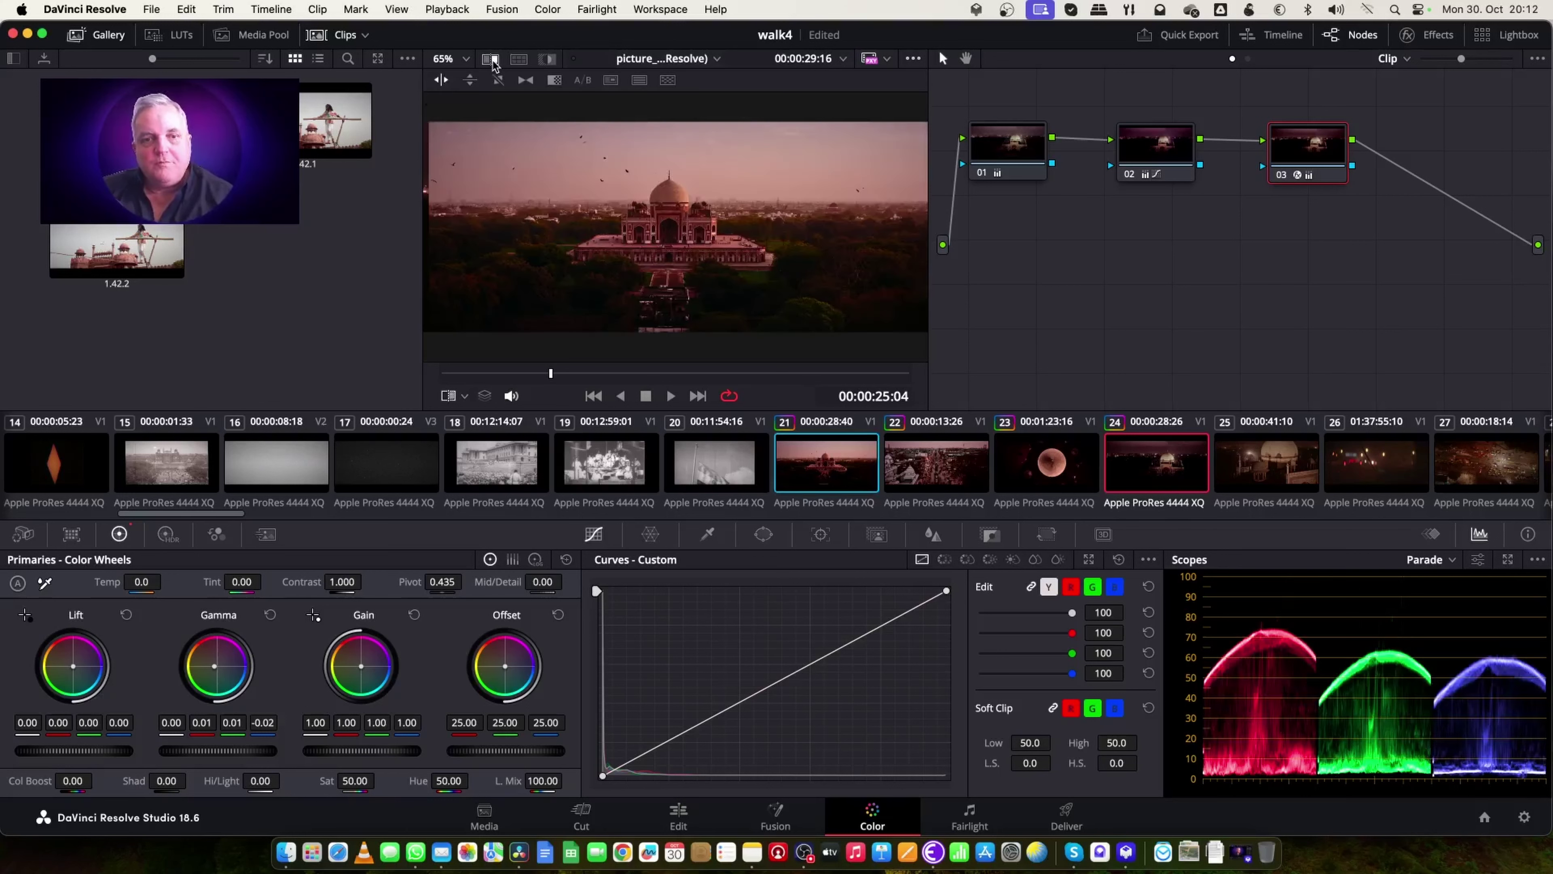
left_click(493, 61)
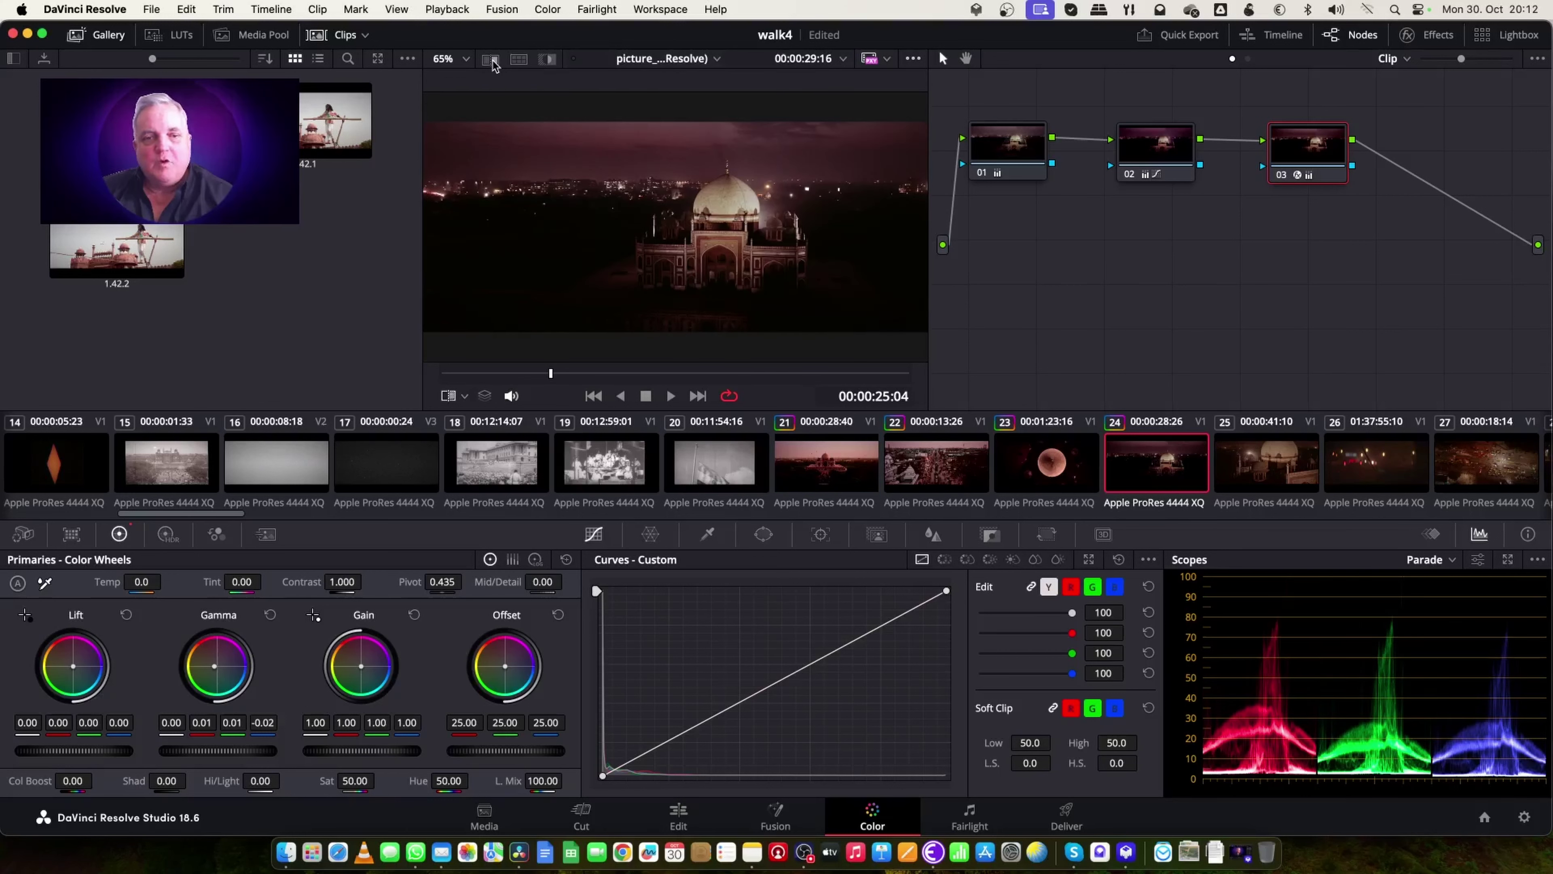
left_click(493, 61)
left_click(493, 61)
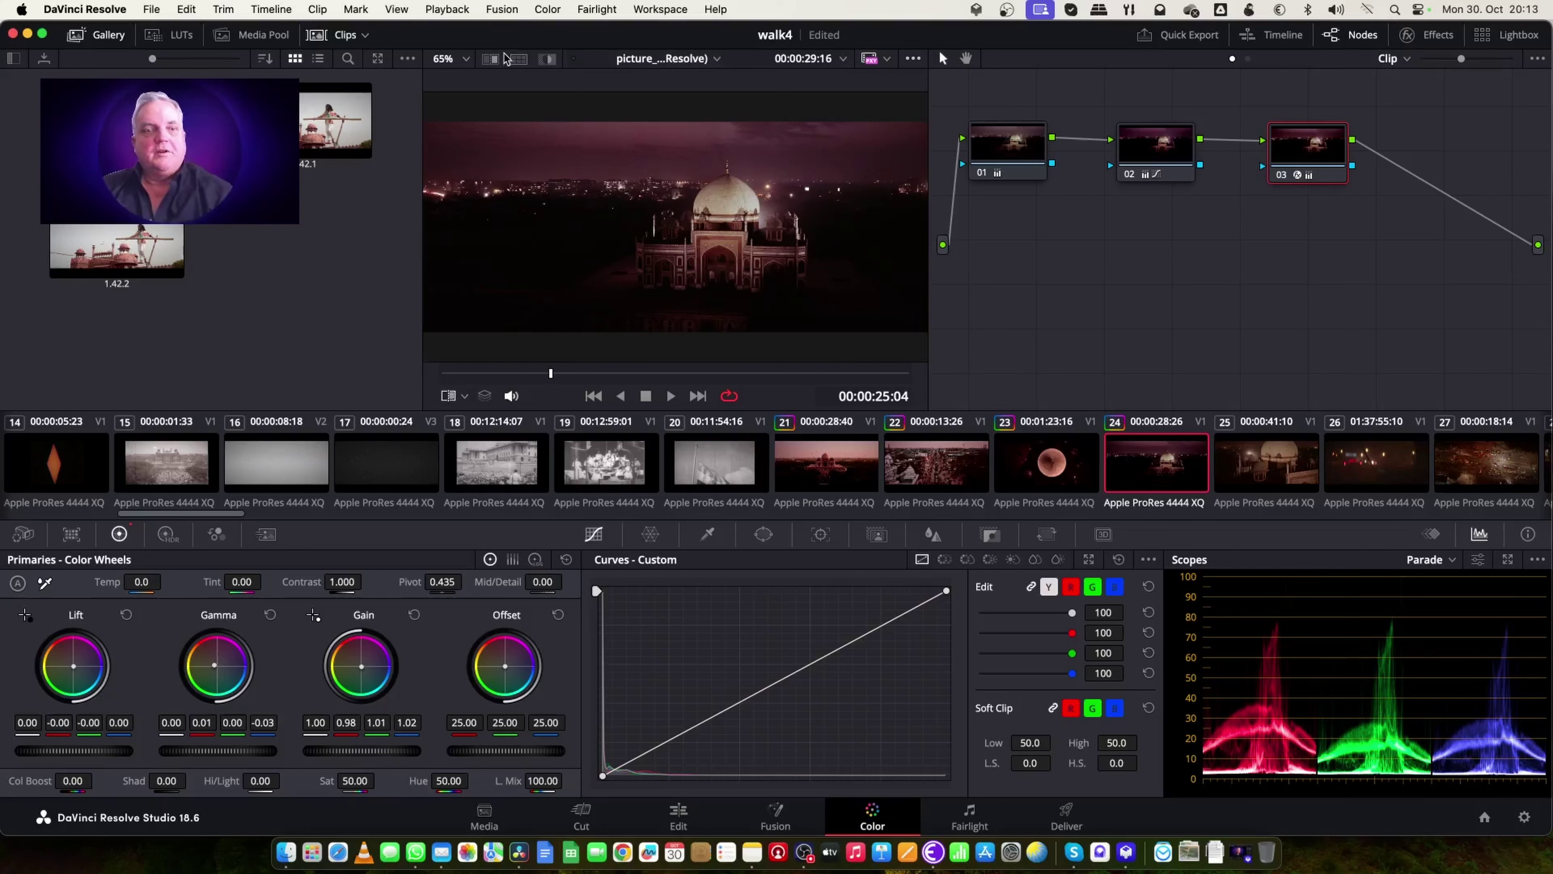
left_click(495, 63)
left_click(494, 62)
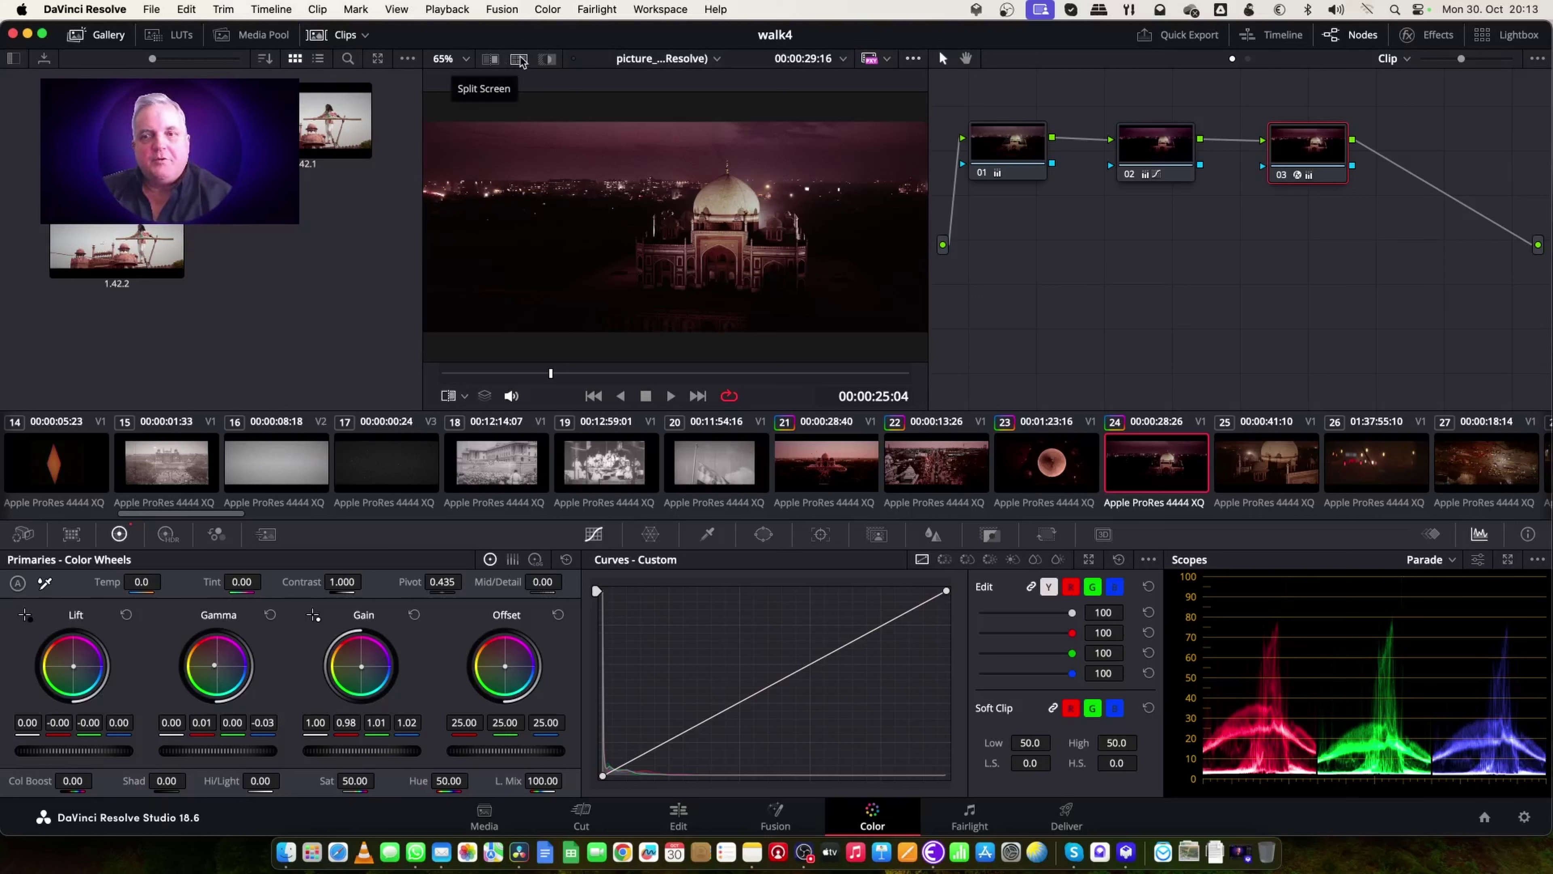
- Give clip 25 clip 24's three-node burgundy grade, checking both clips
left_click(1278, 463)
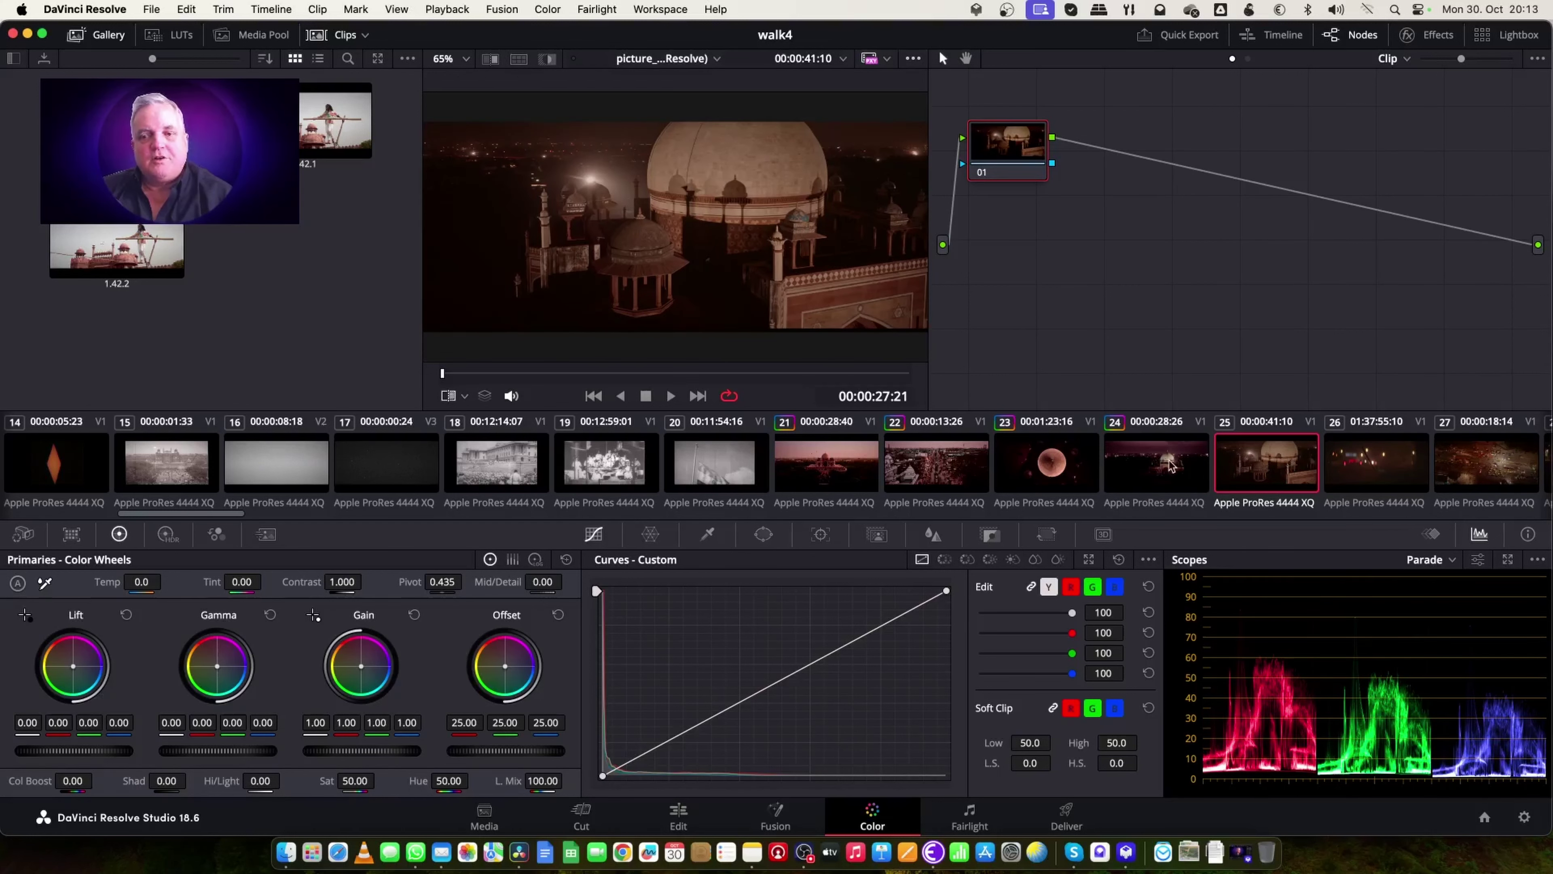
scroll(1171, 465, "right", 4)
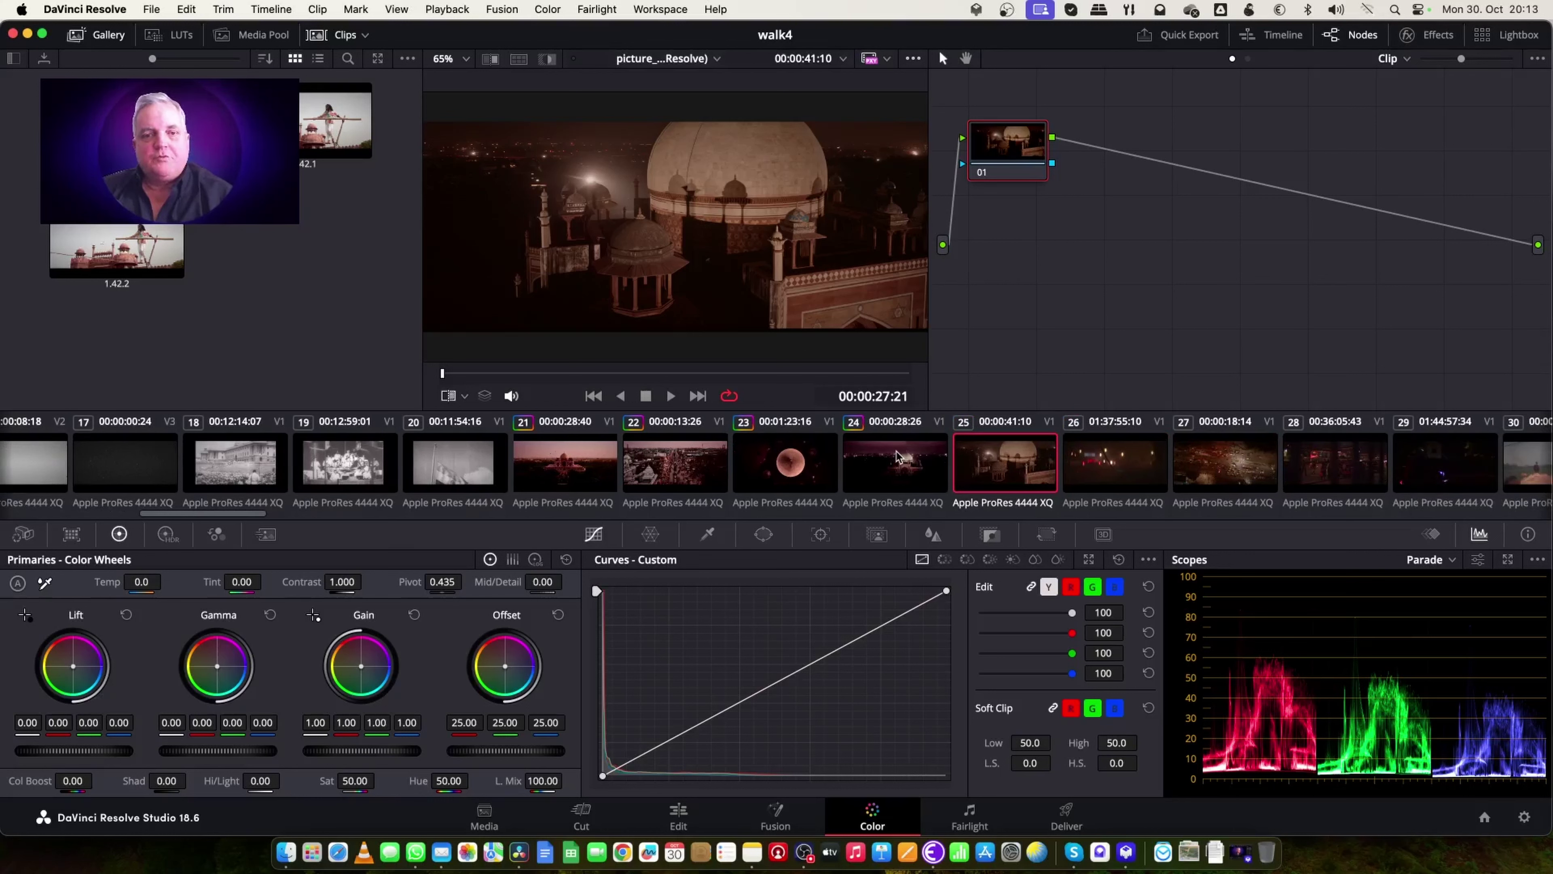
left_click(897, 456)
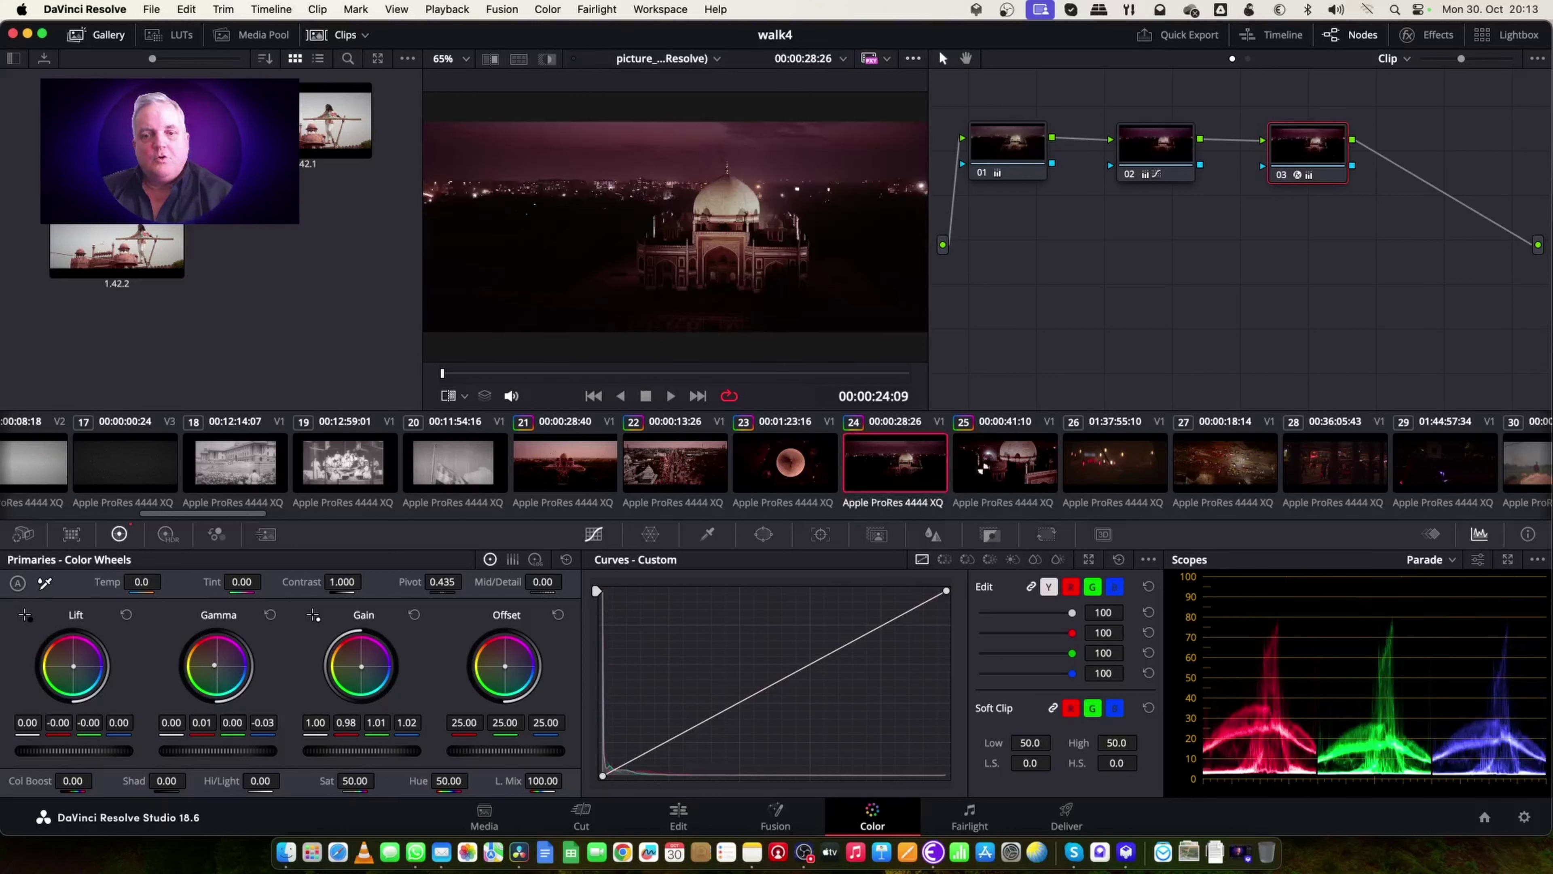
left_click(983, 468)
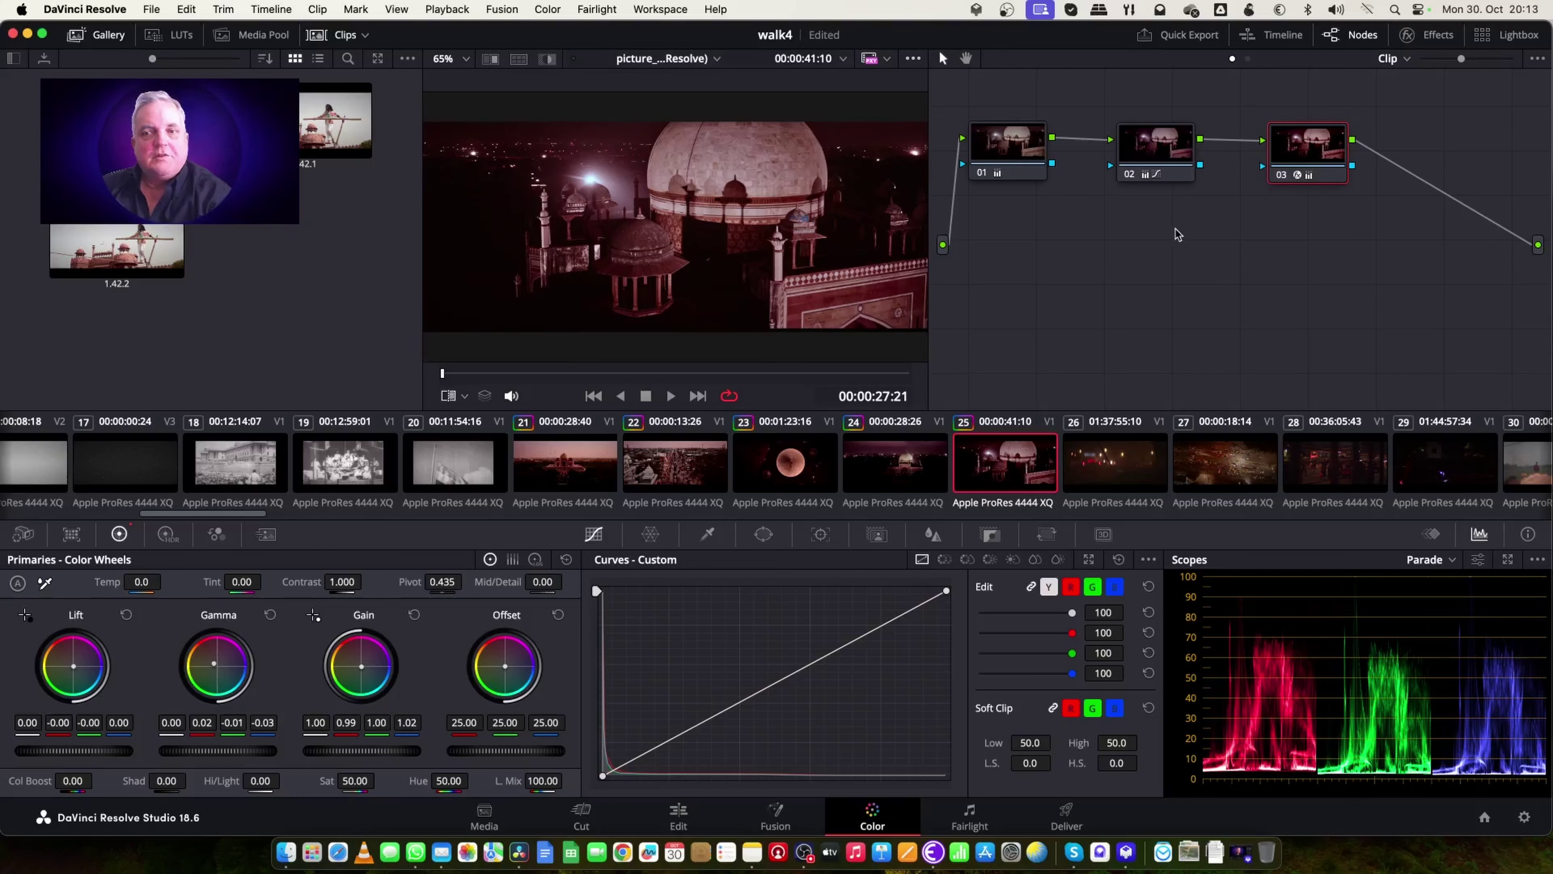
- Set clip 24 as the wipe reference for clip 25 and toggle the wipe to compare
right_click(889, 454)
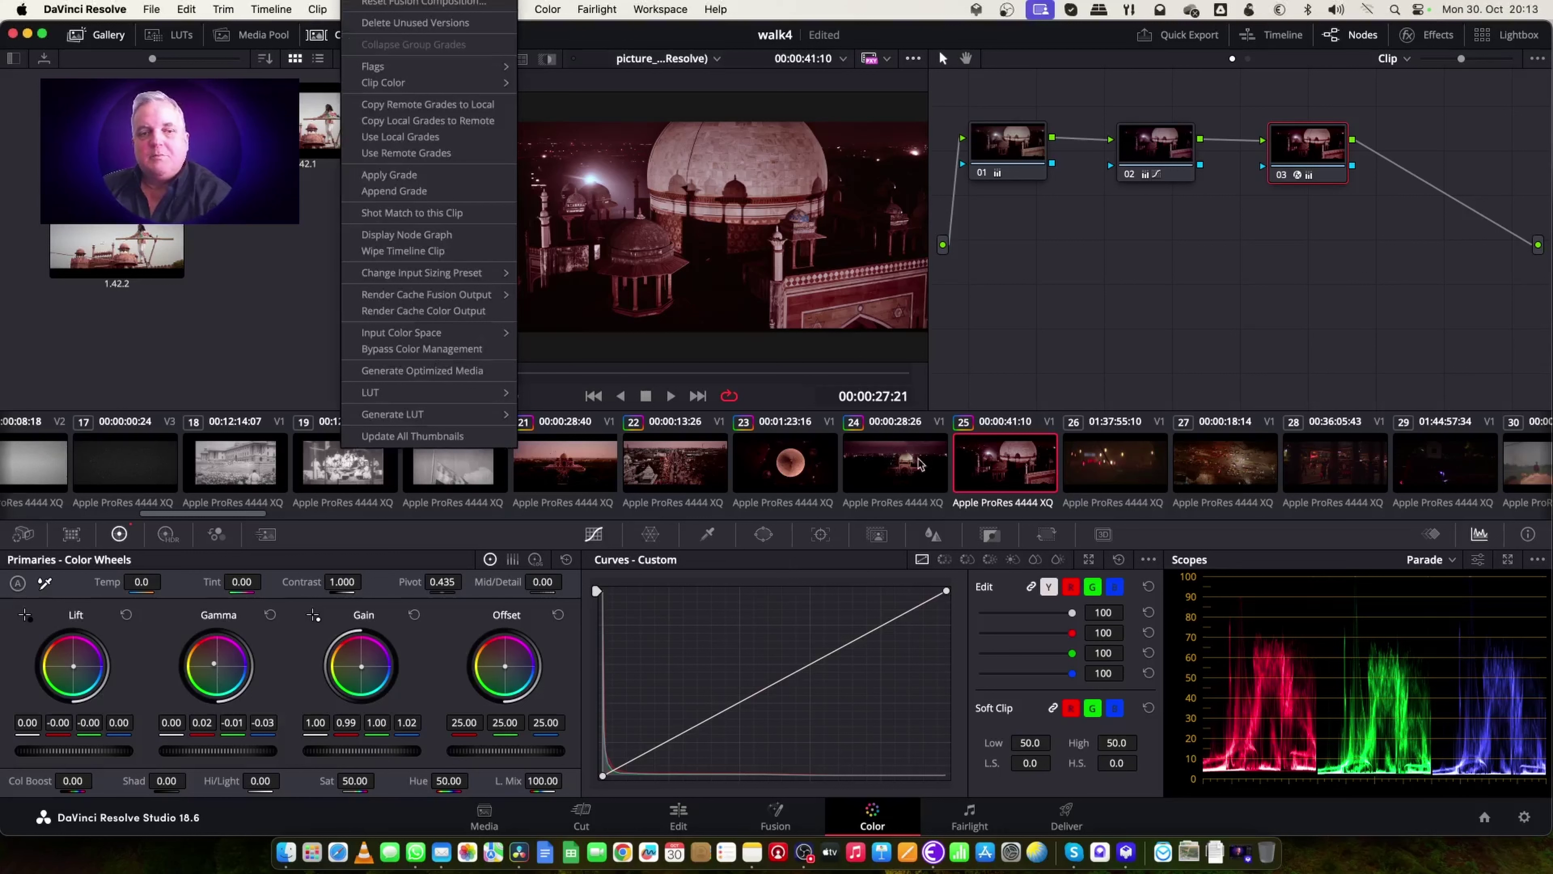
left_click(420, 251)
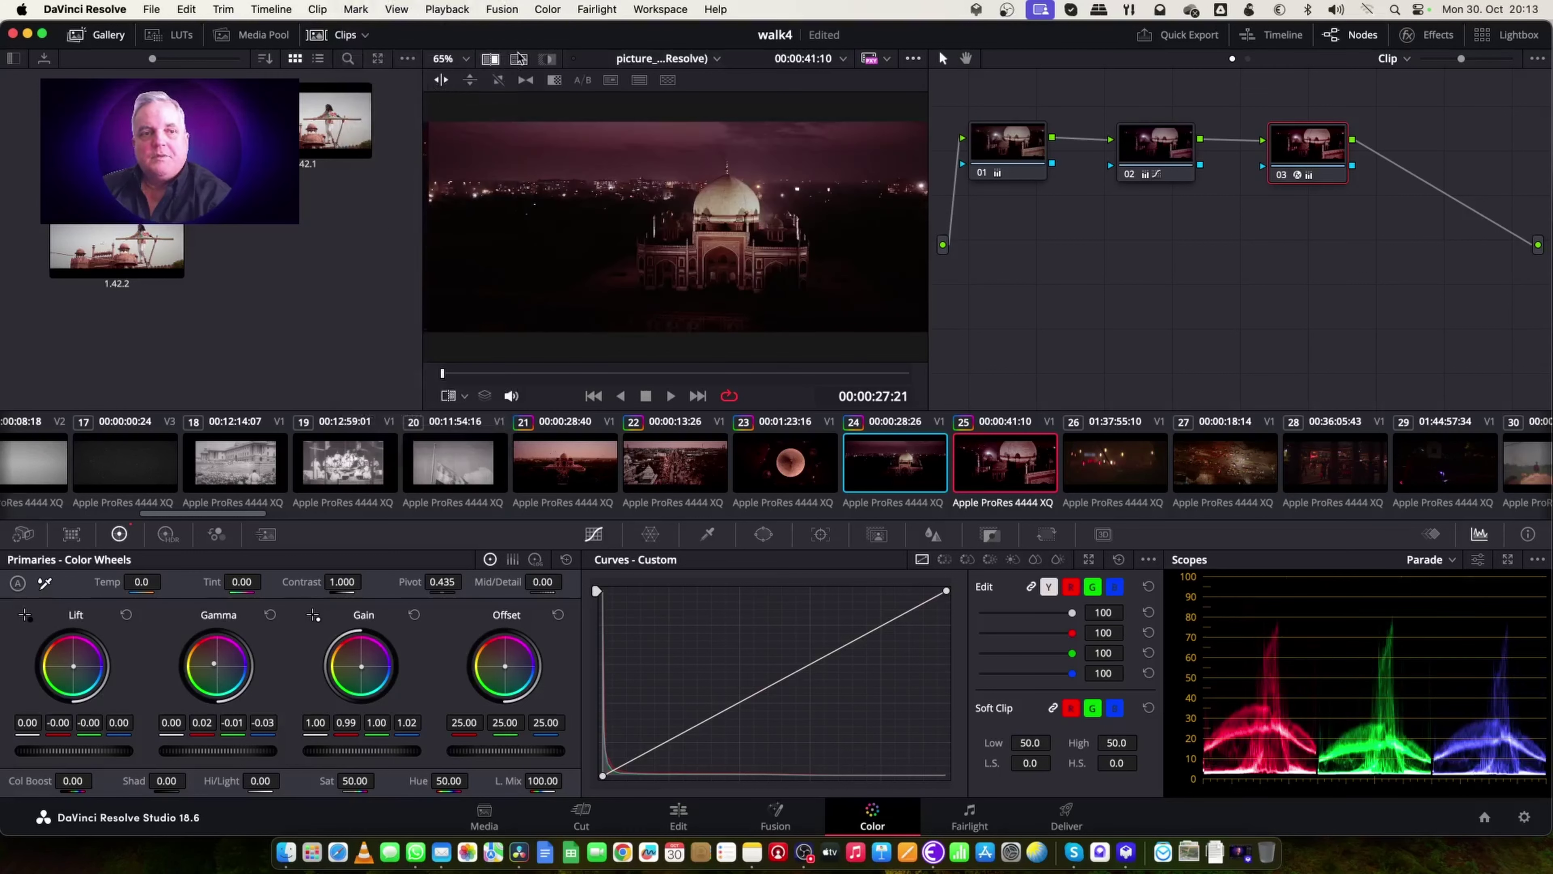
left_click(490, 58)
left_click(490, 58)
left_click(490, 58)
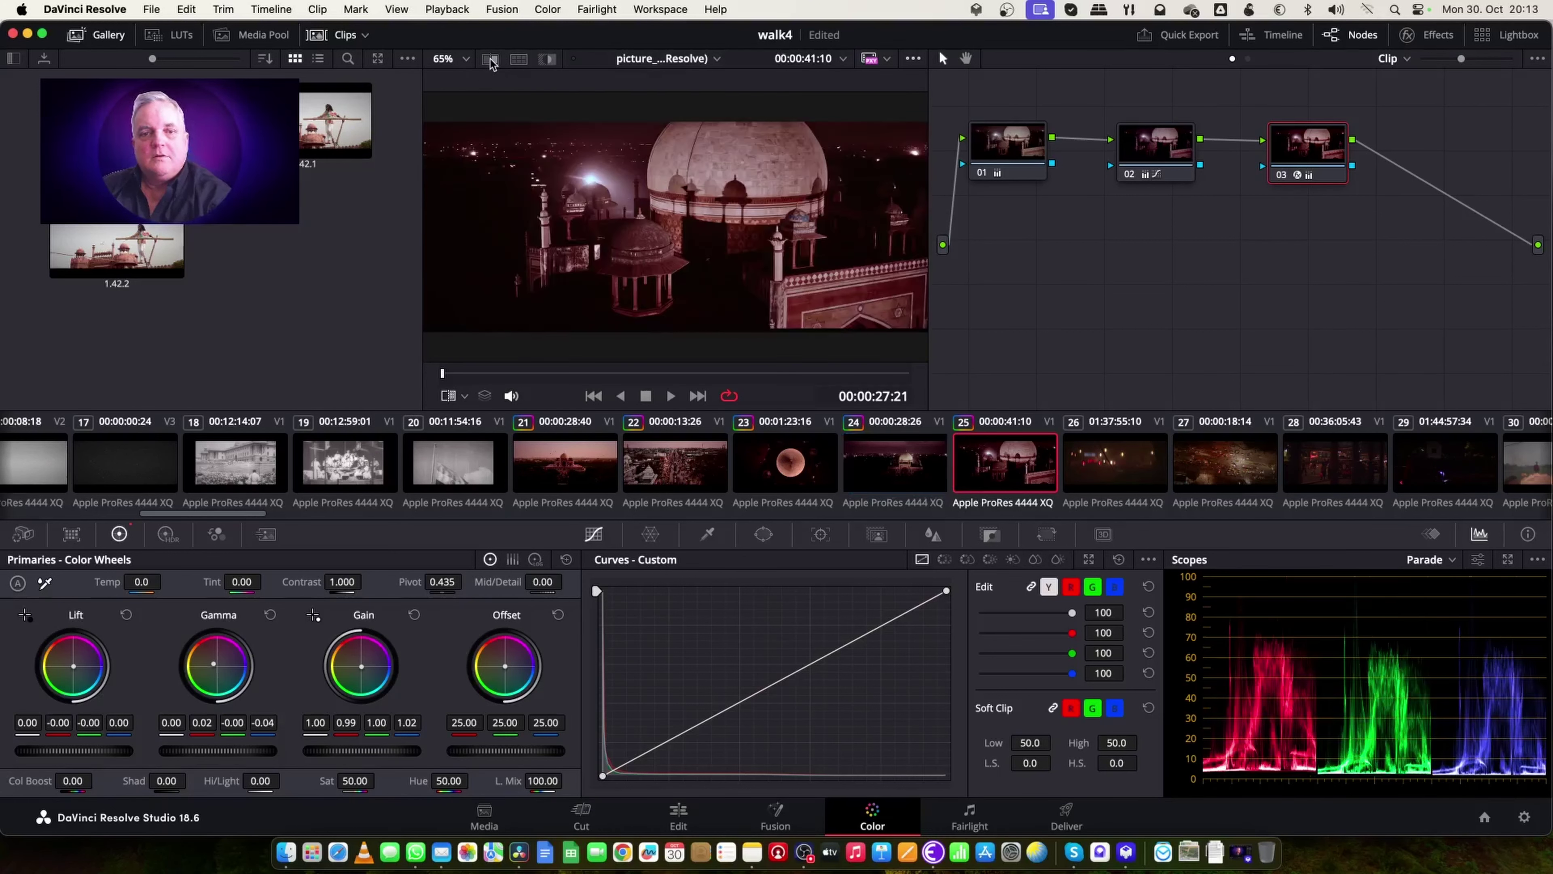
left_click(490, 59)
left_click(491, 59)
- Keep toggling the wipe on and off to confirm clip 25 matches clip 24's look
left_click(491, 58)
left_click(491, 59)
left_click(490, 59)
left_click(491, 59)
left_click(491, 59)
left_click(491, 60)
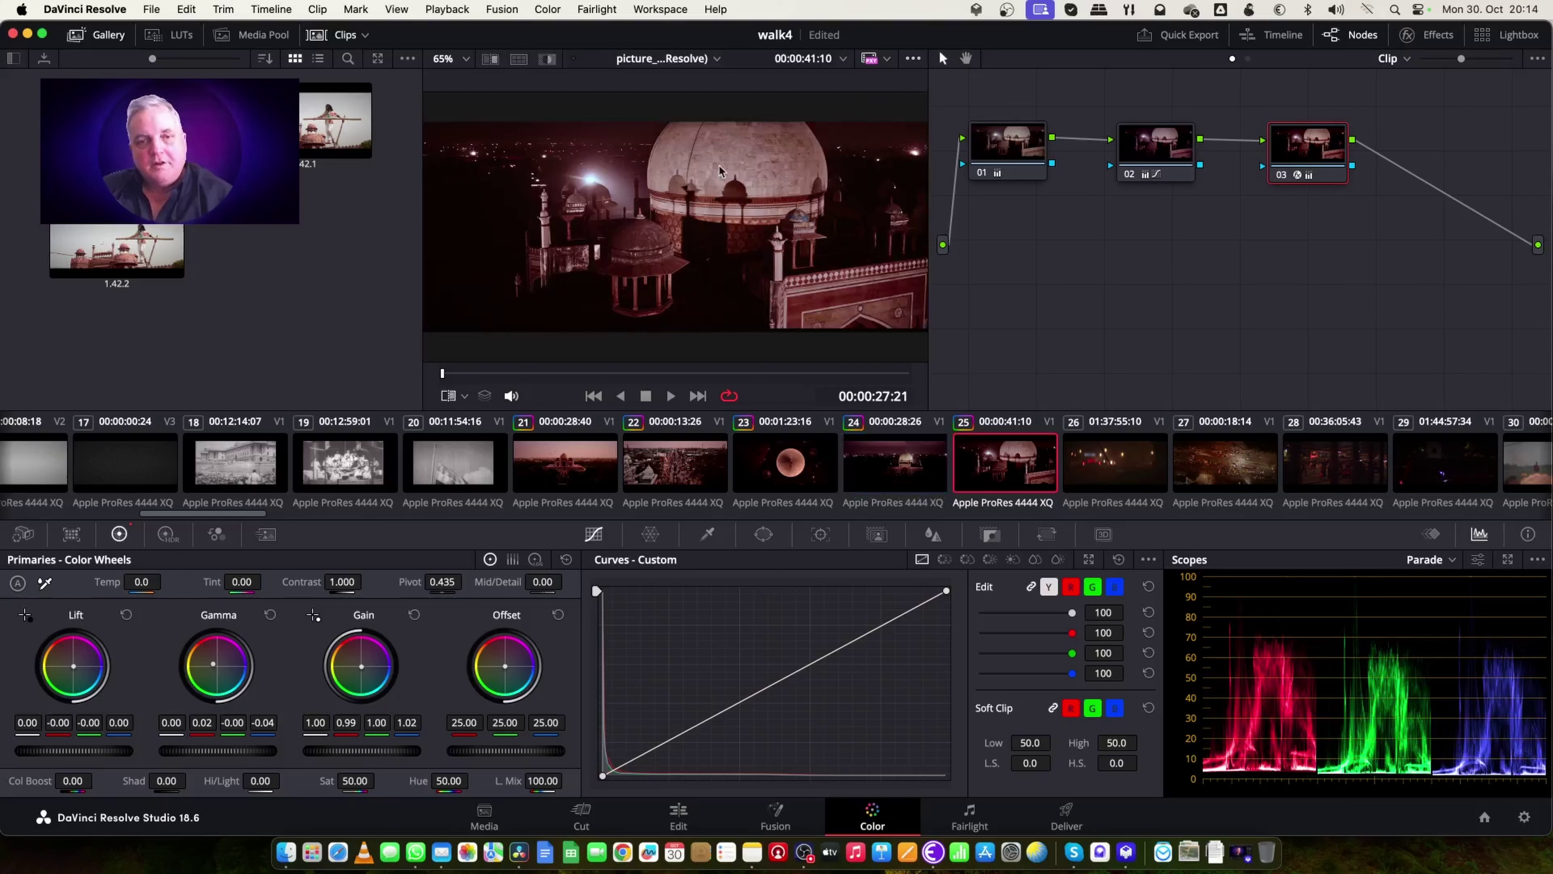